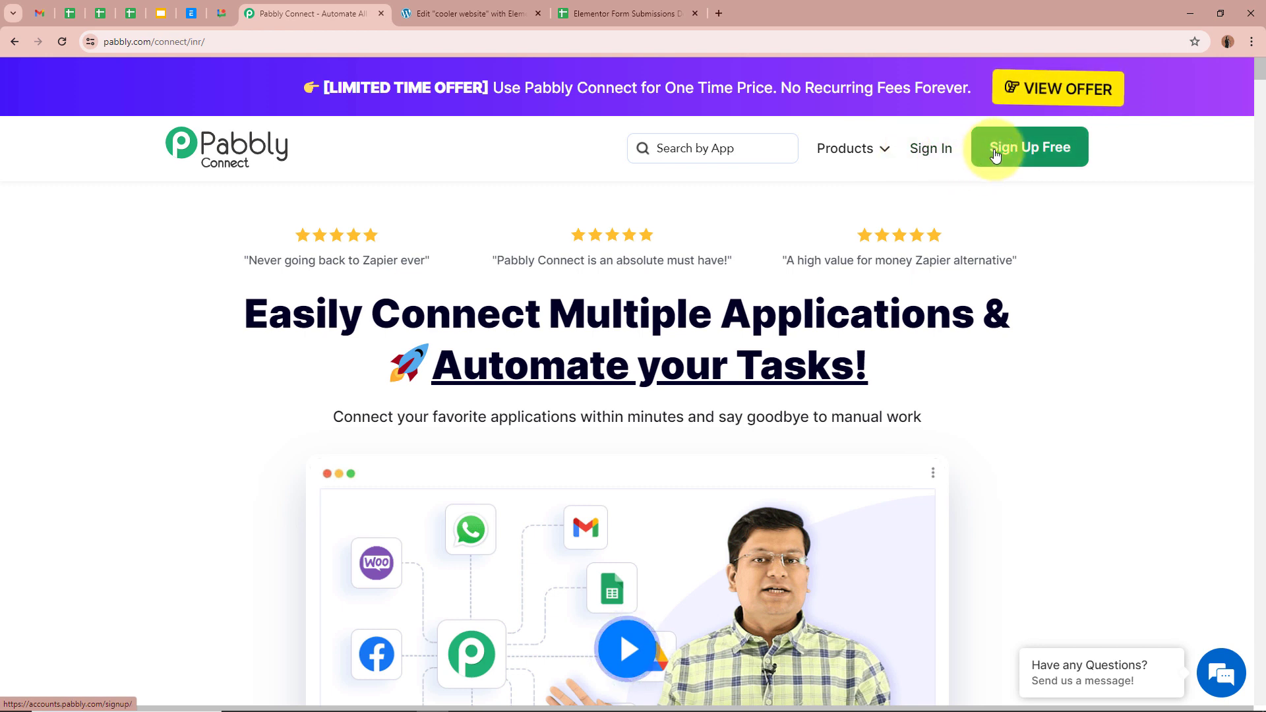
Sign in to Pabbly and launch Pabbly Connect from the All Pabbly Apps list.
left_click(946, 148)
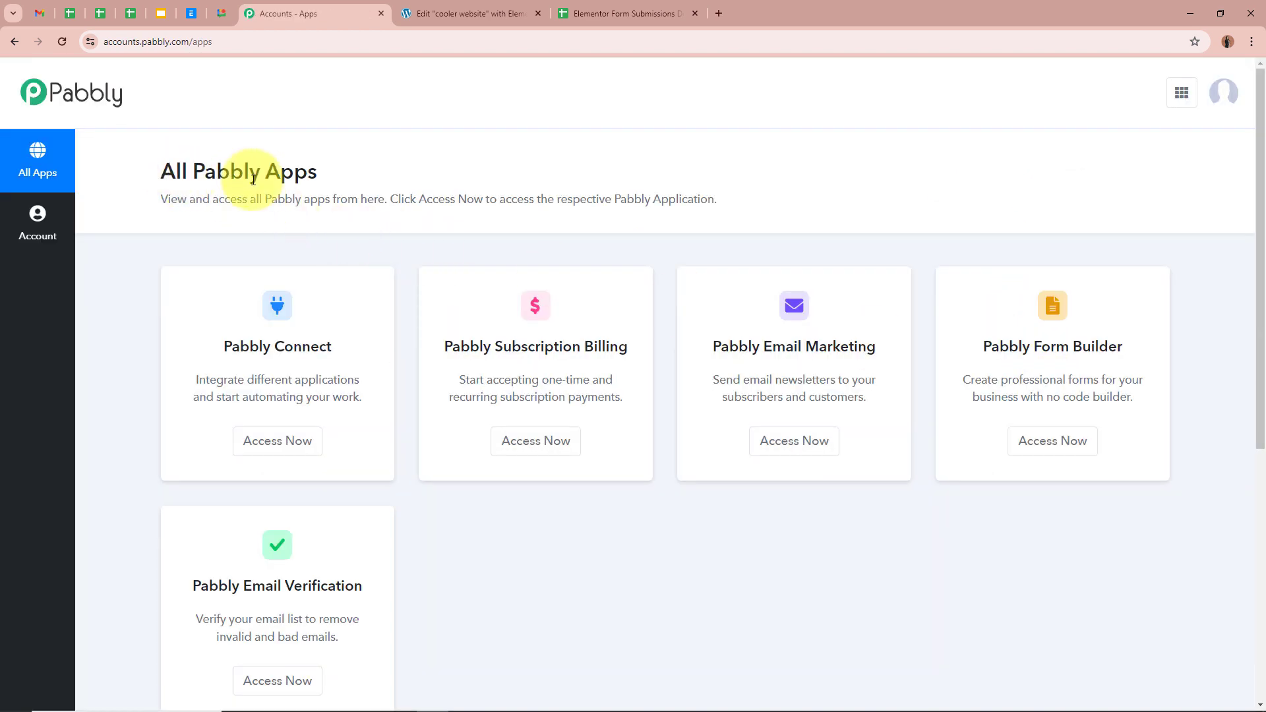
triple_click(249, 169)
left_click(523, 190)
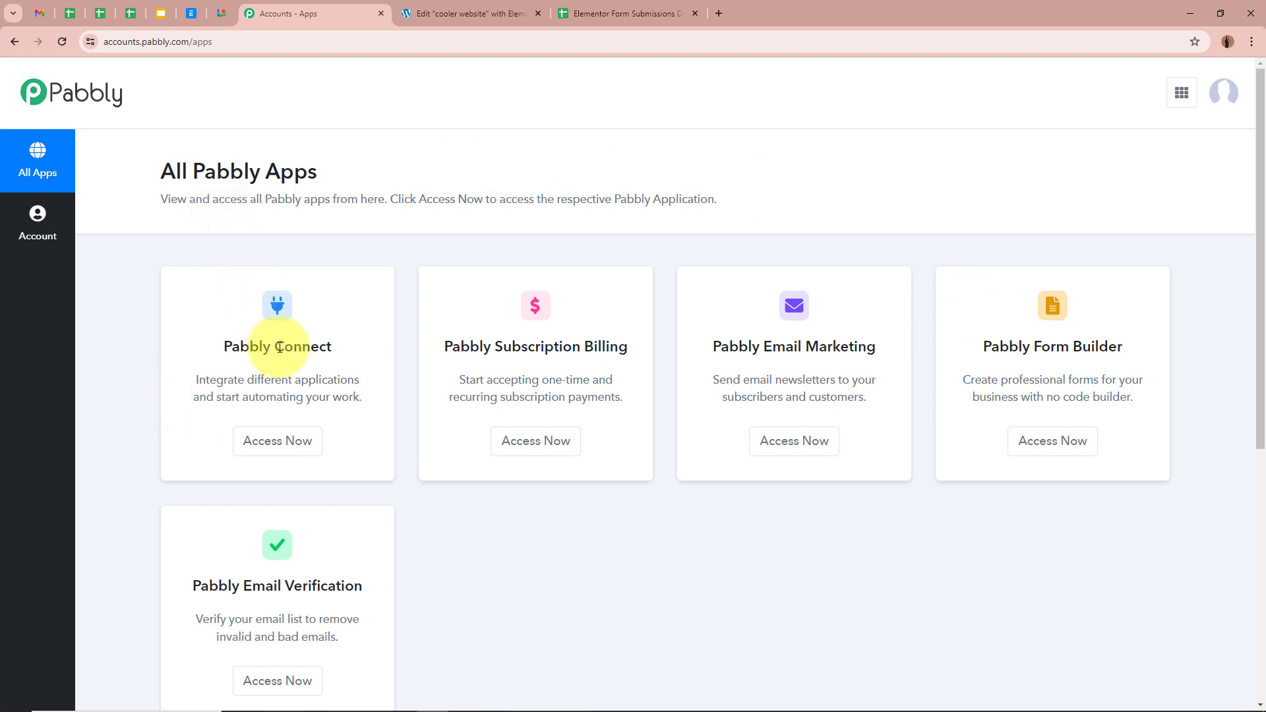
left_click(278, 442)
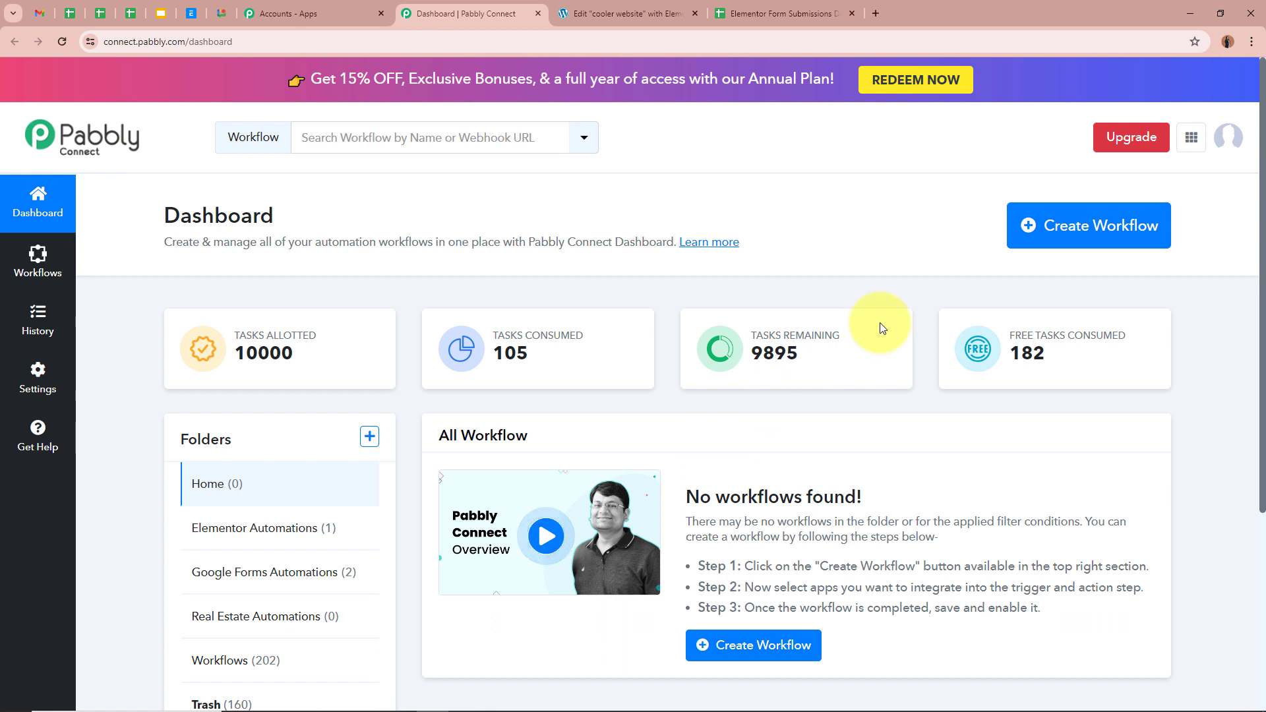
Start a new workflow named 'Add Elementor Form Response in Google Sheets'.
left_click(1131, 234)
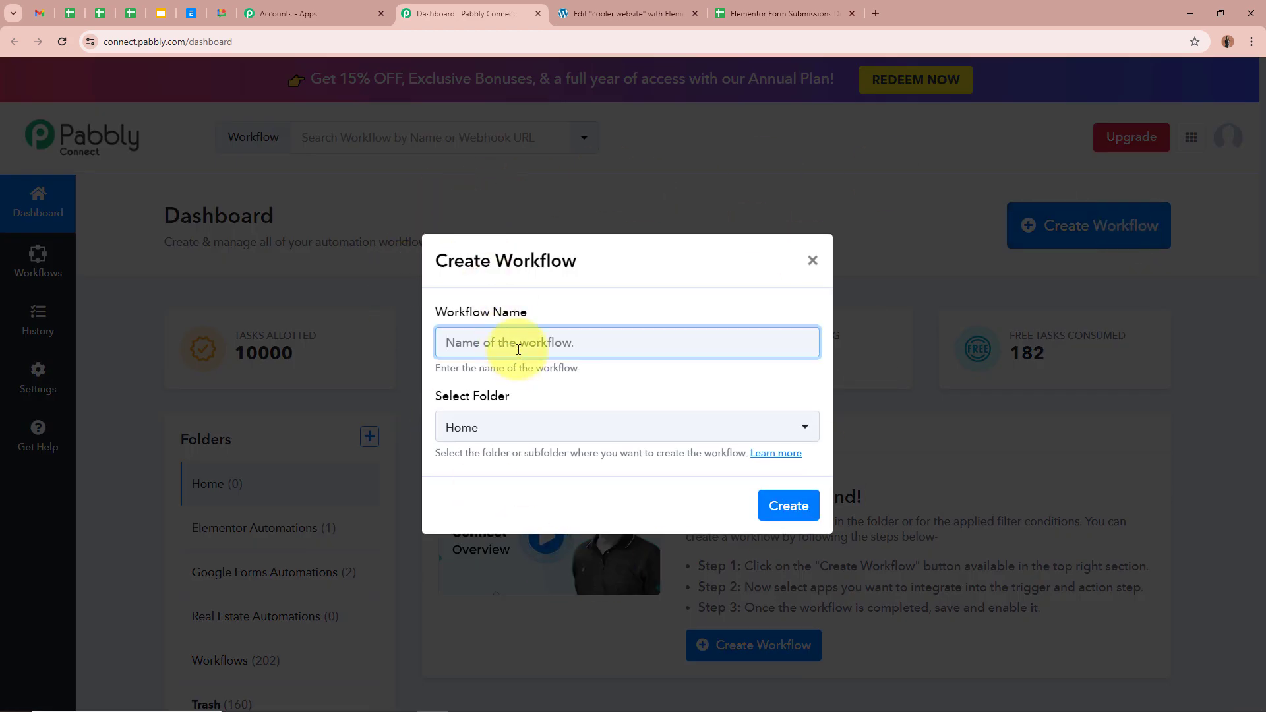
type("Add Elementor Form Response in Google Sheets")
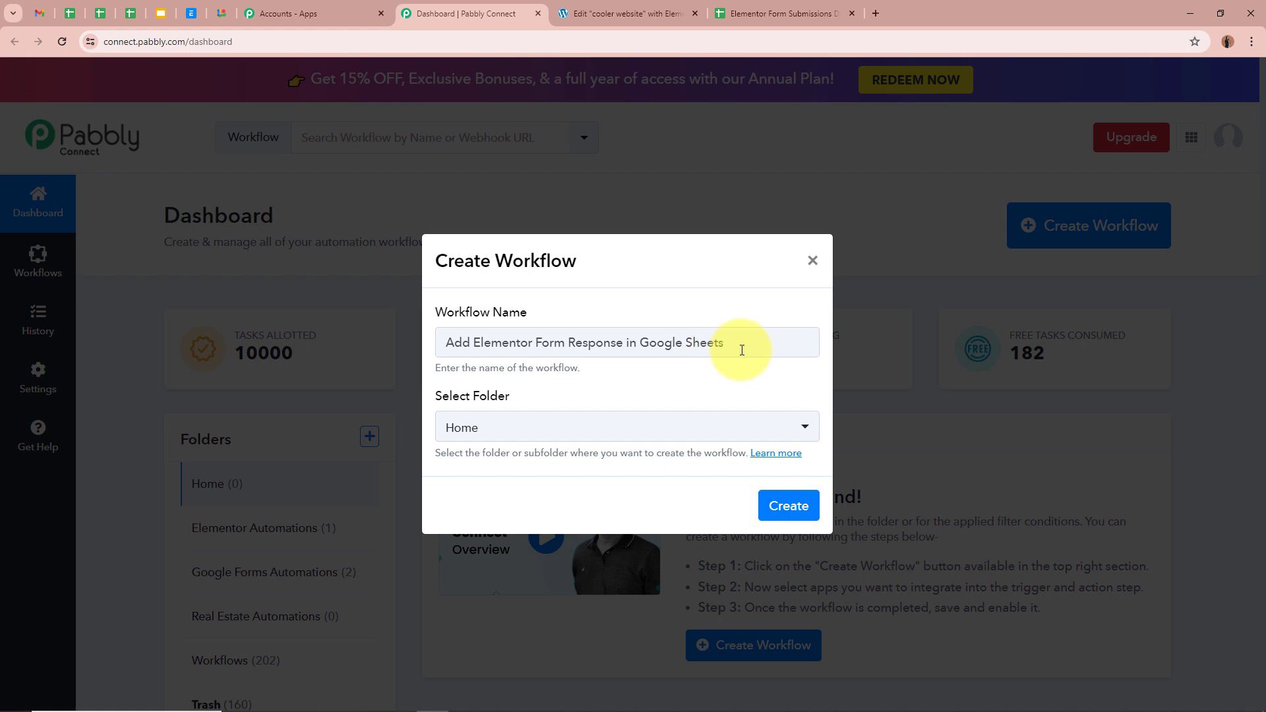
left_click(645, 340)
key("ctrl+a")
left_click(696, 376)
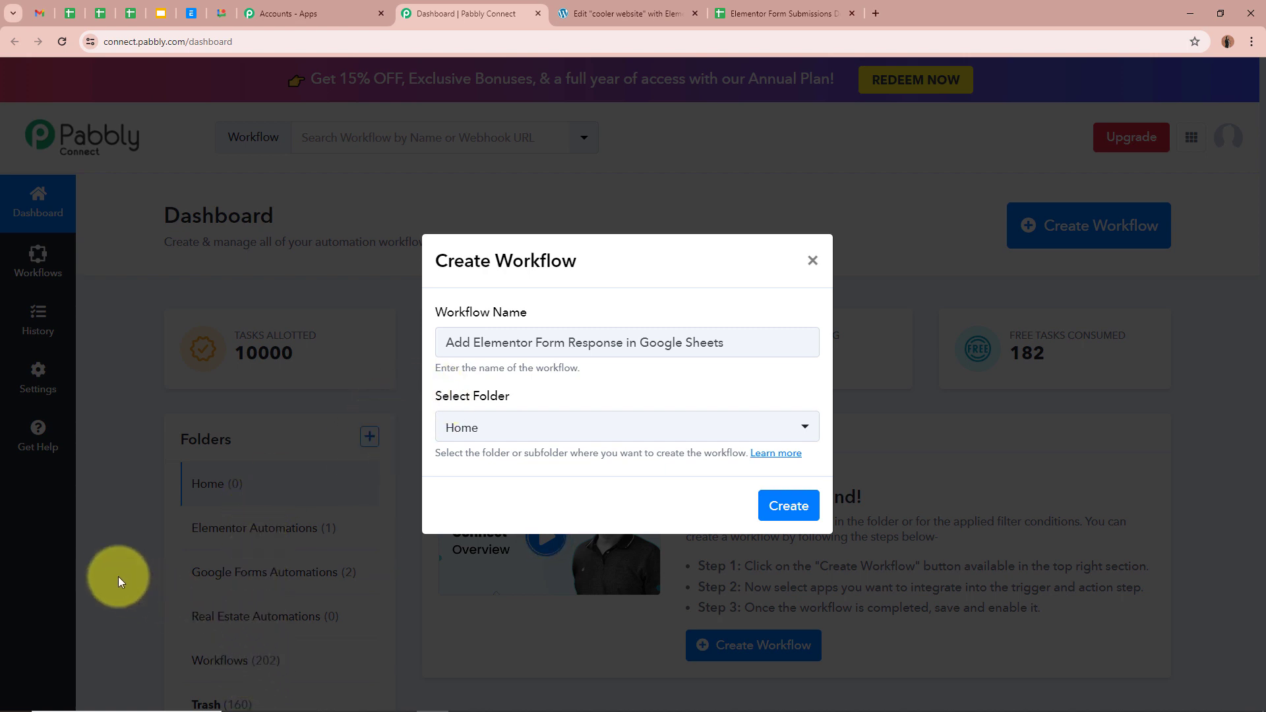
left_click_drag(742, 348, 314, 347)
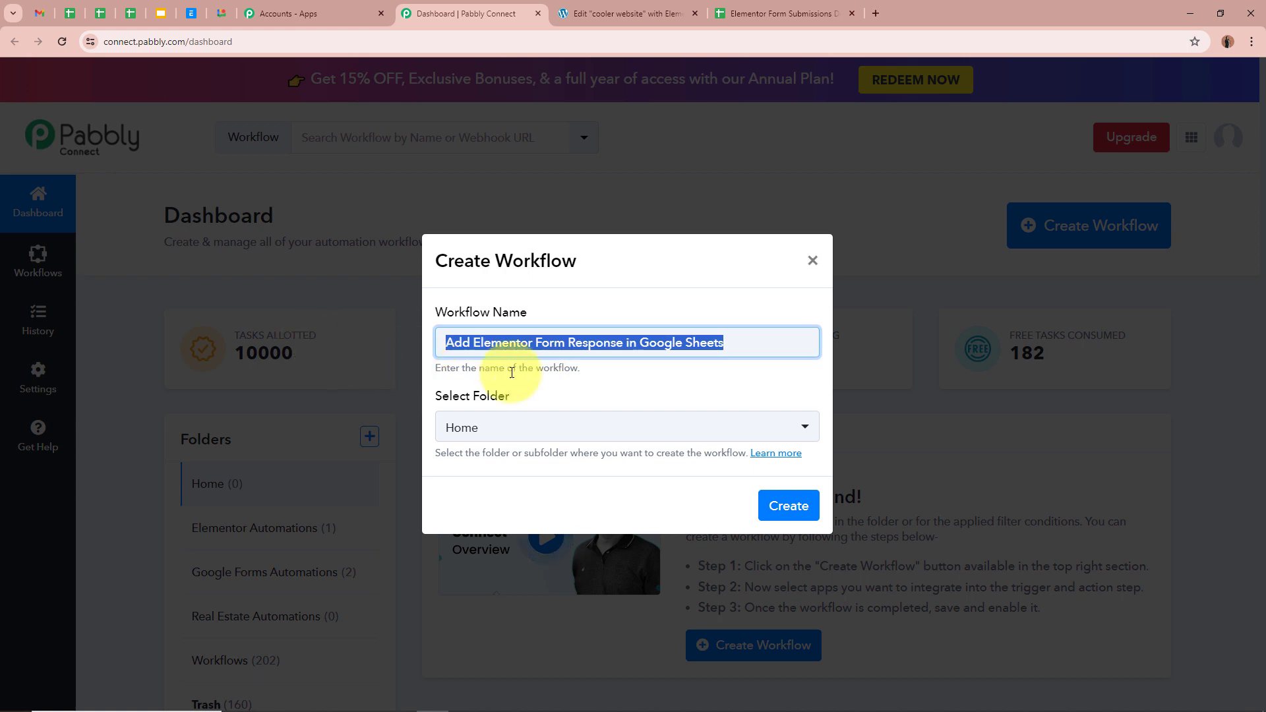
left_click(665, 381)
File the workflow under the Elementor Automations folder and create it.
left_click(797, 426)
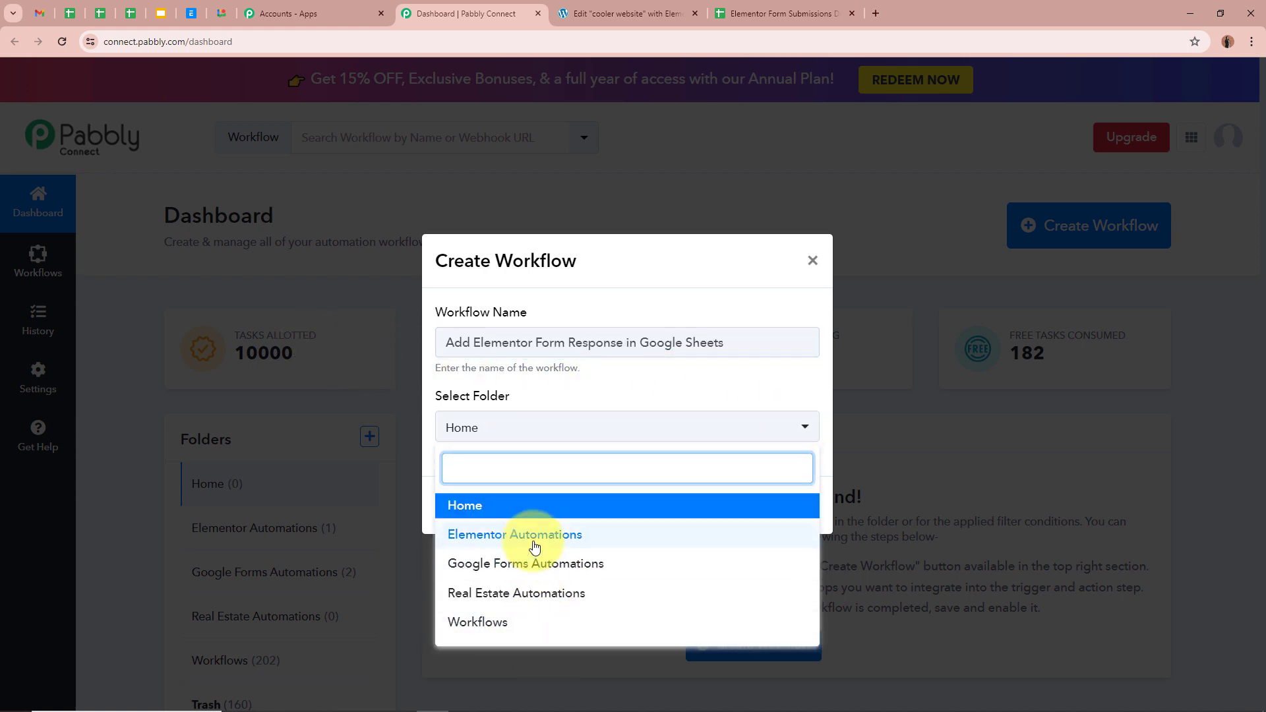
left_click(499, 535)
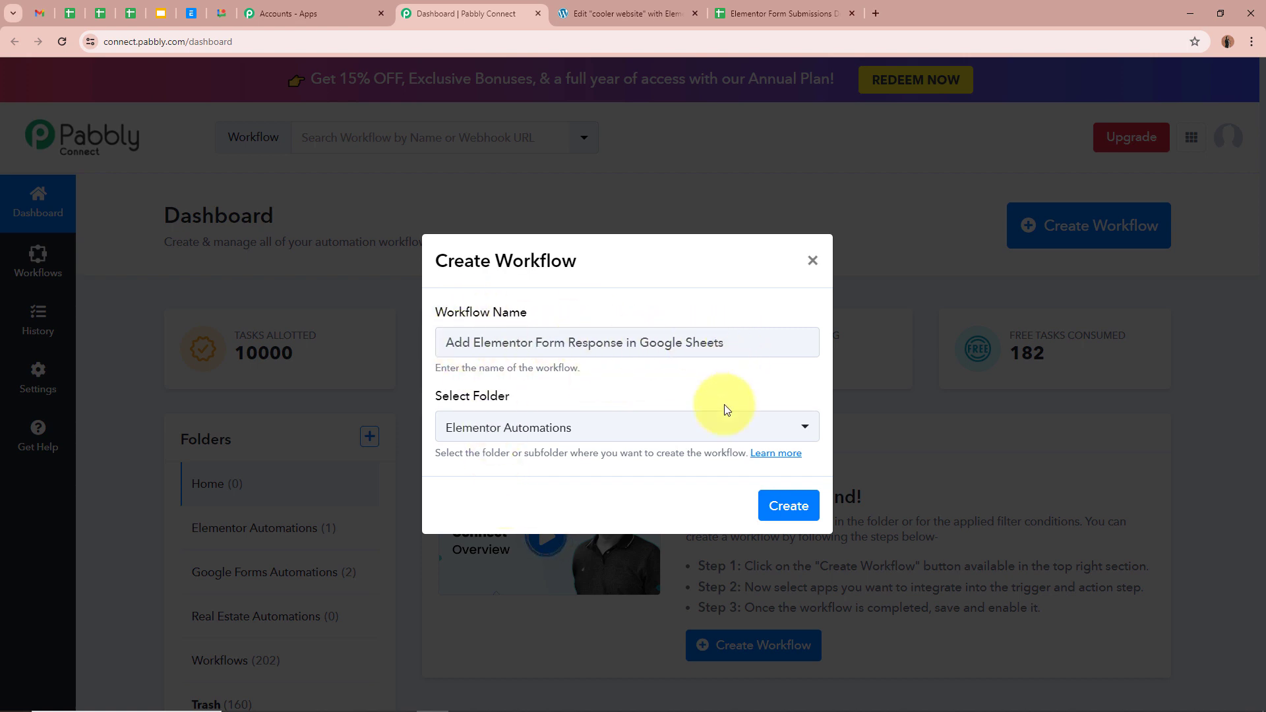
left_click(787, 505)
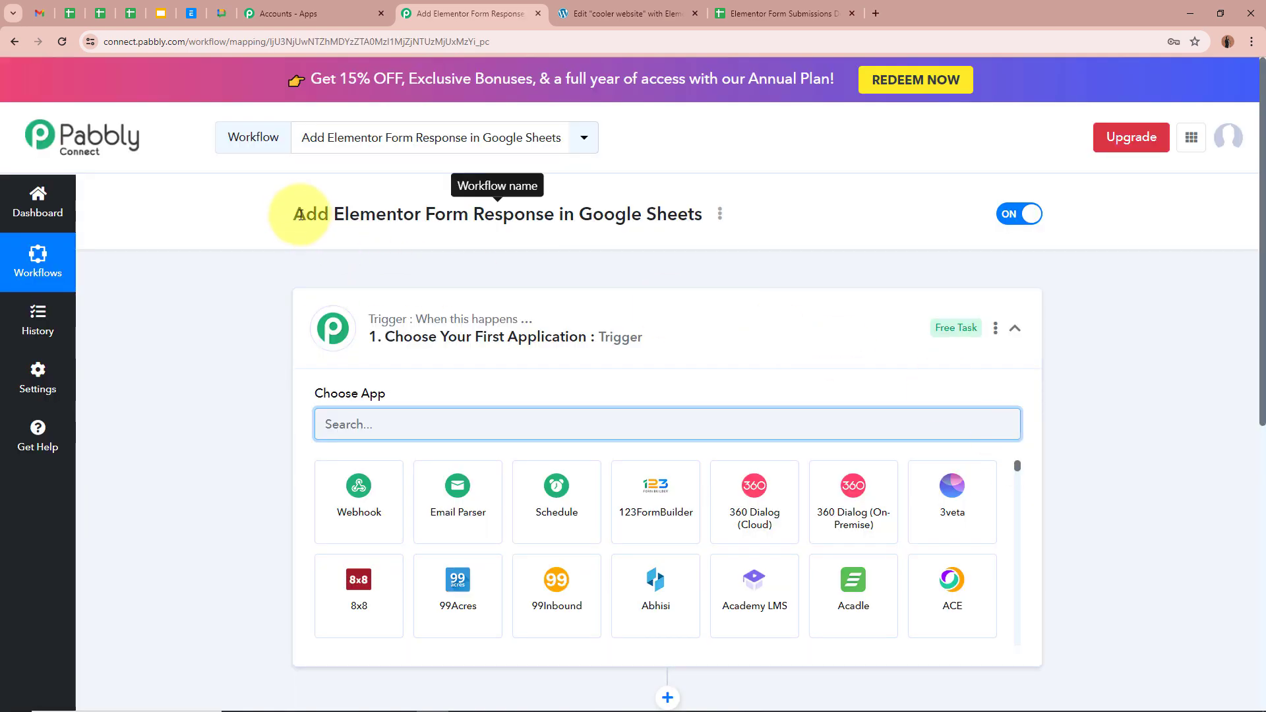
left_click_drag(300, 215, 688, 216)
left_click(268, 286)
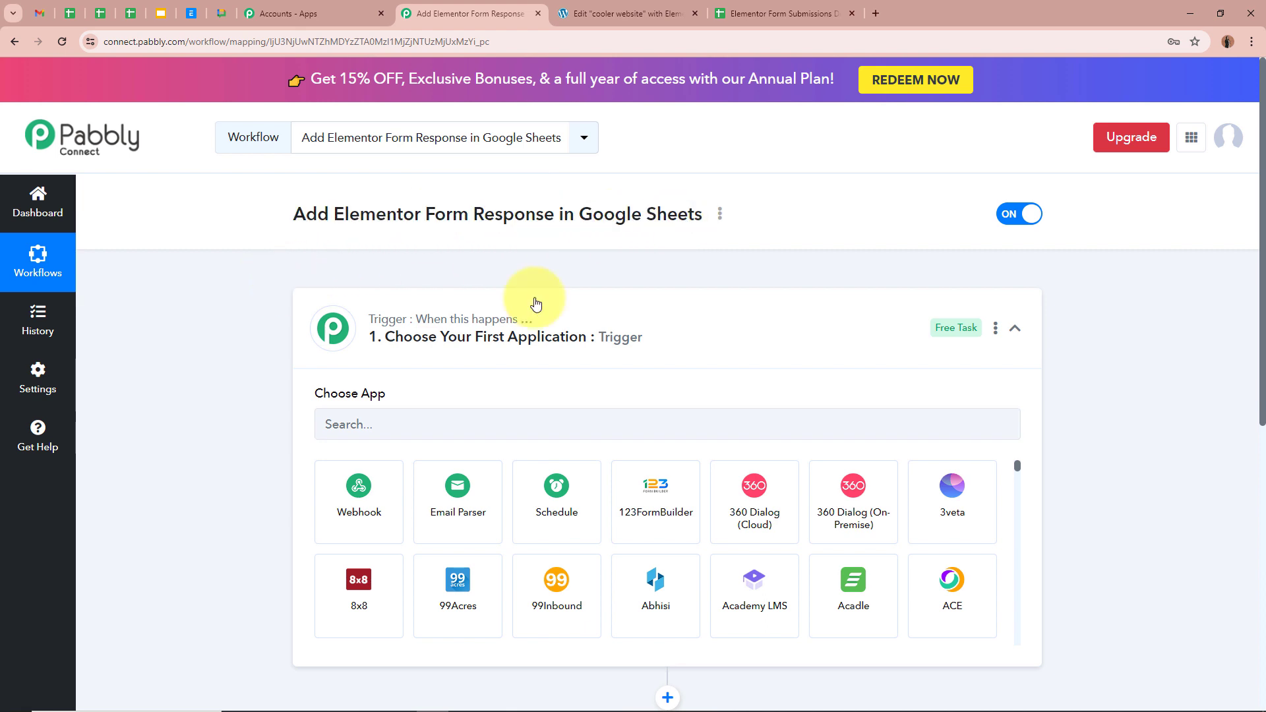
Set the trigger app to Elementor, found by searching 'Ele', with the New Form Submission event.
left_click(728, 305)
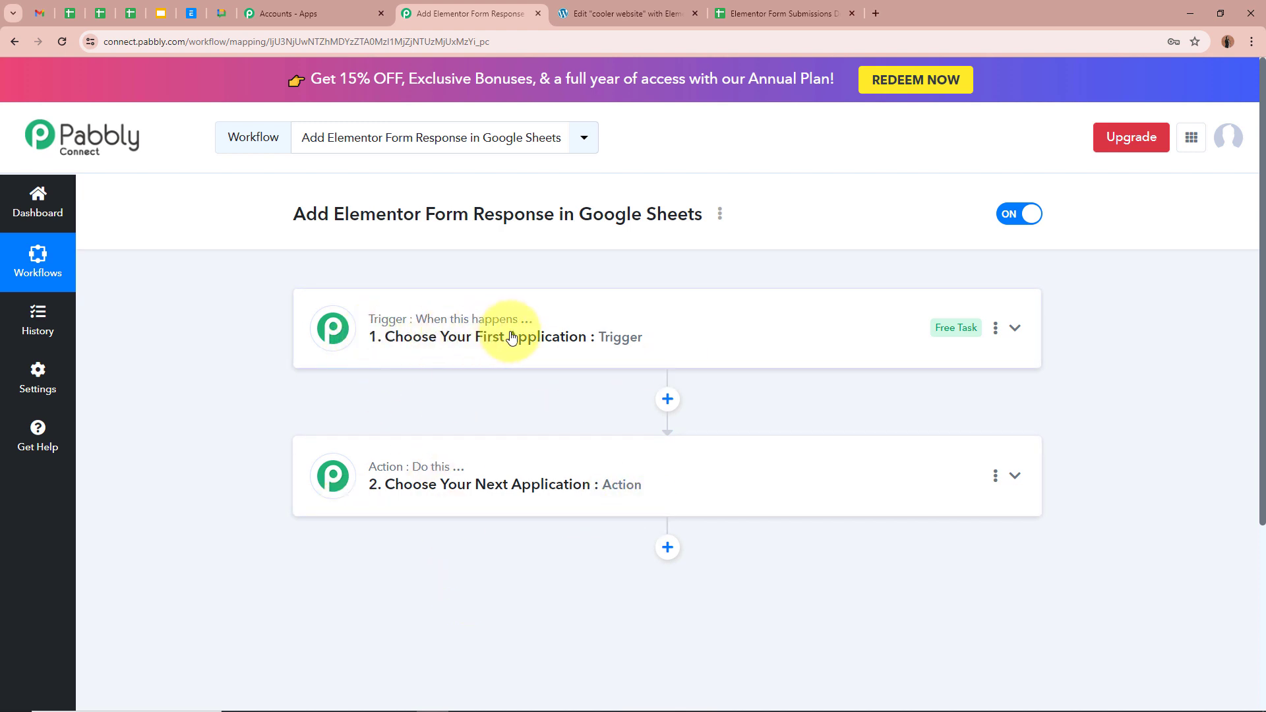
mouse_move(378, 468)
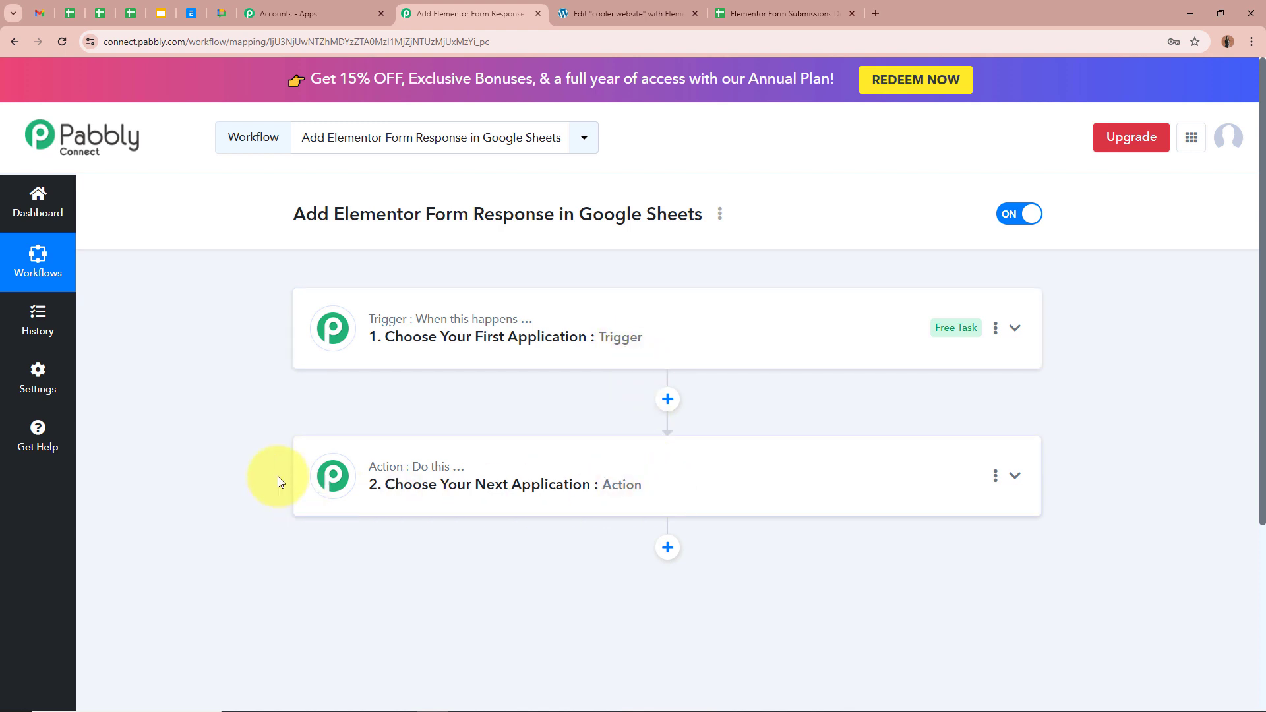
left_click(1015, 327)
left_click(606, 429)
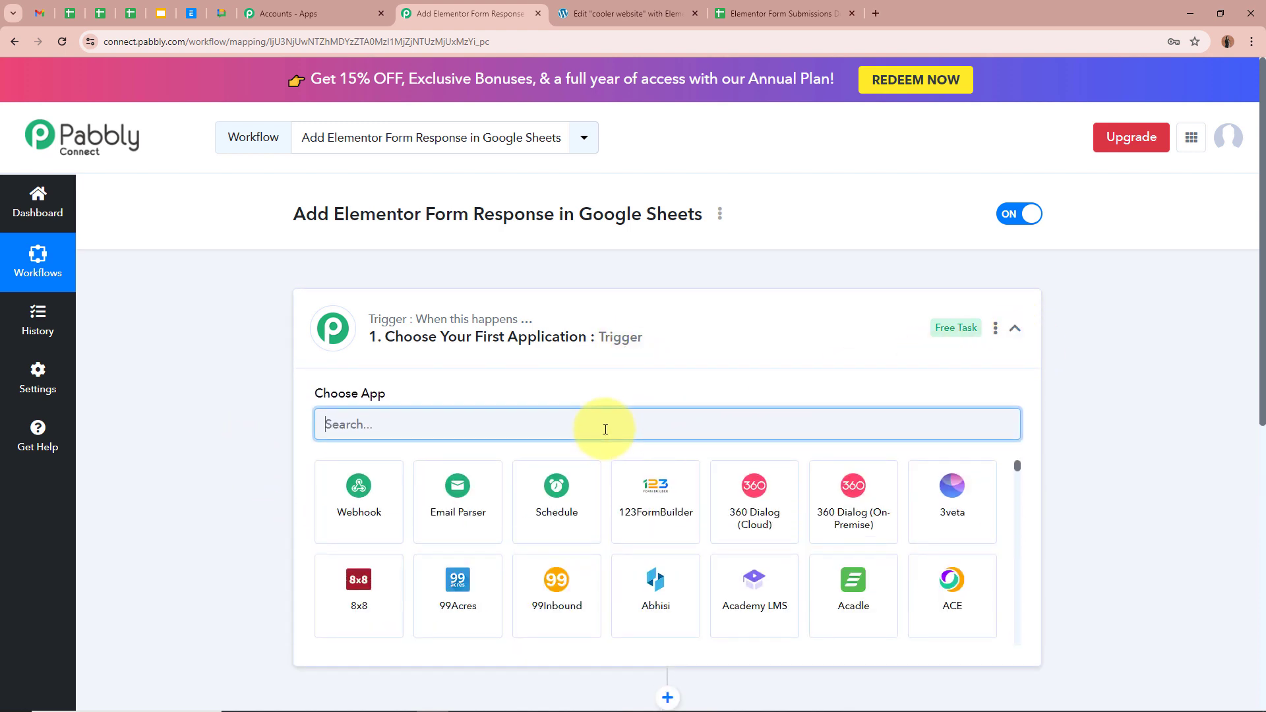
type("Ele")
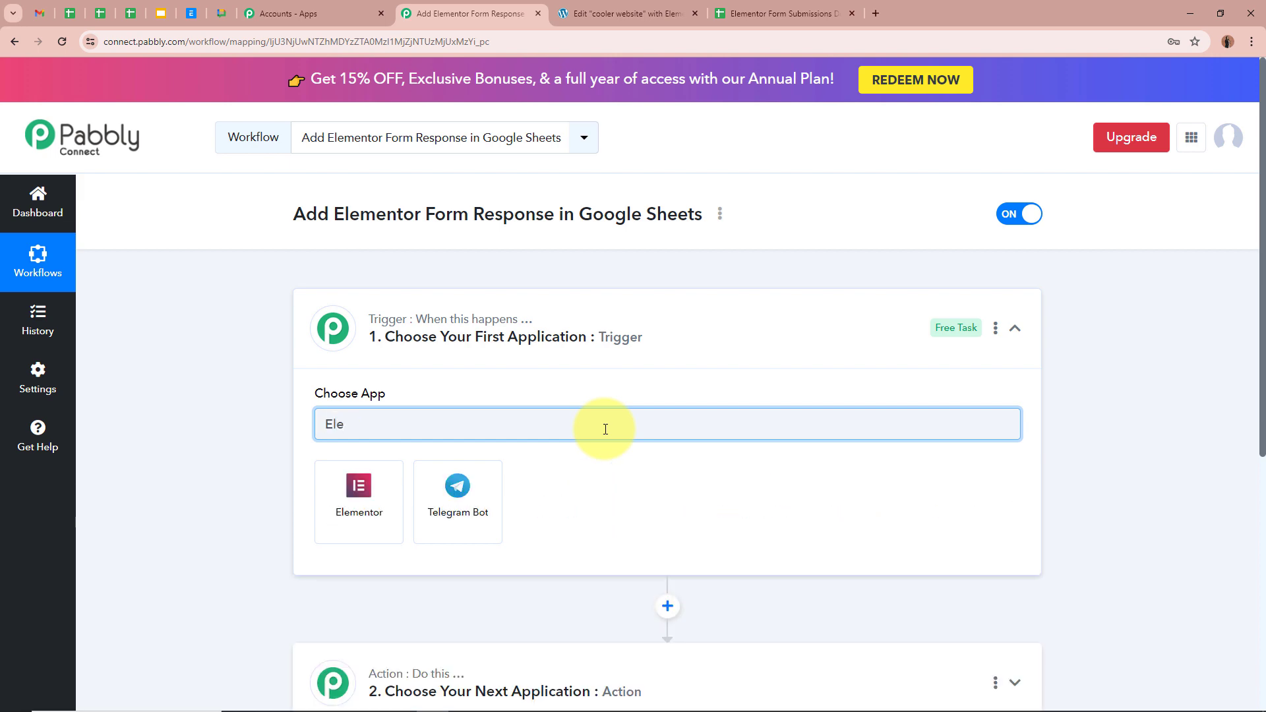
left_click(346, 508)
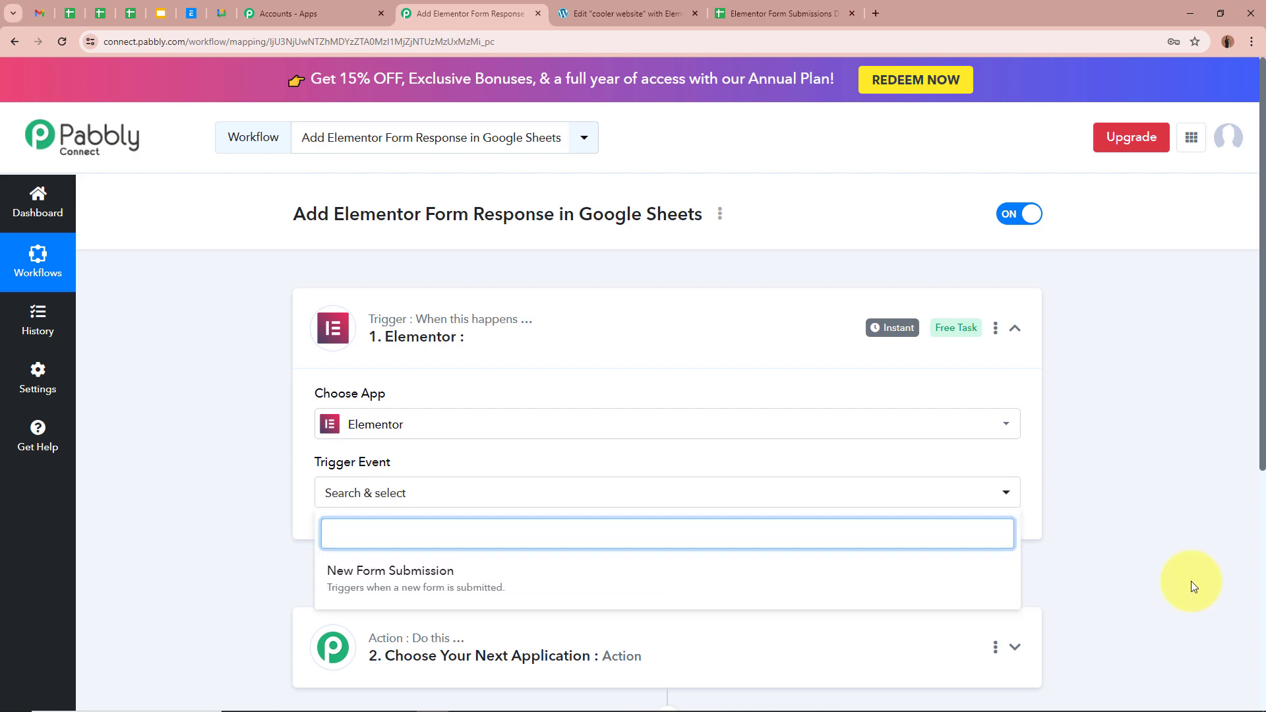
left_click(425, 579)
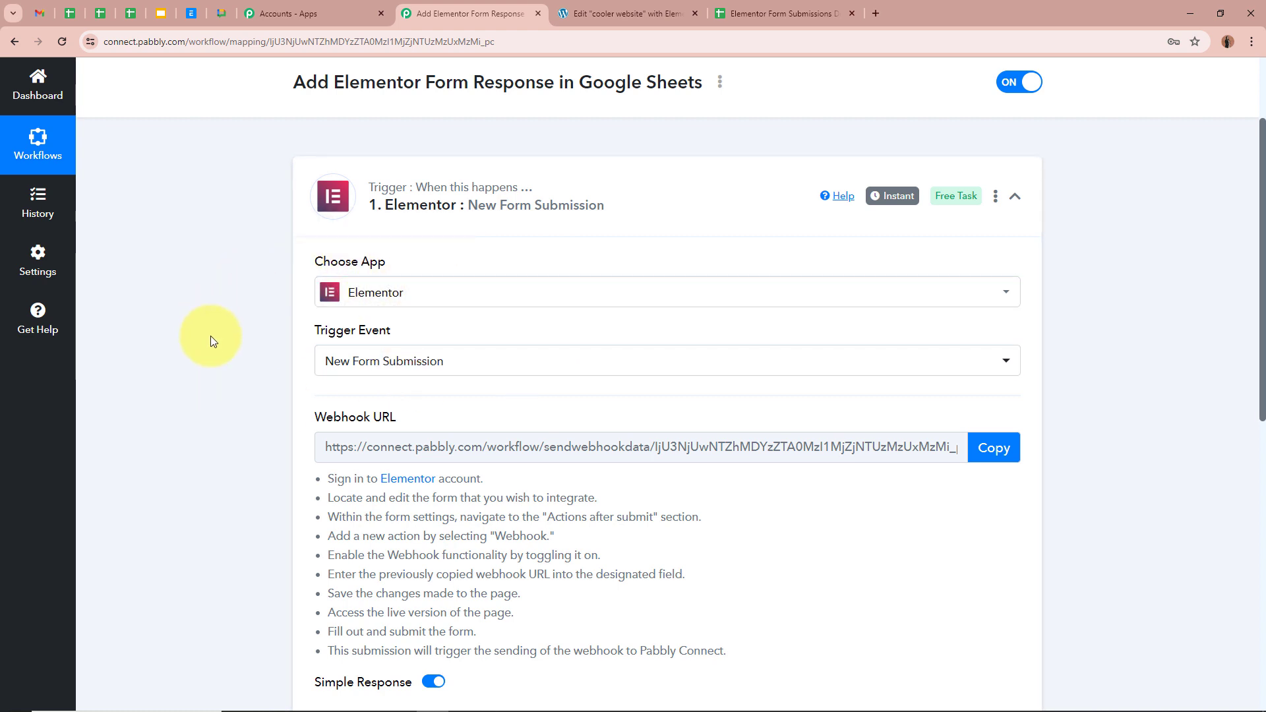
Copy the Elementor trigger's webhook URL, leaving the trigger waiting for a webhook response.
left_click(628, 13)
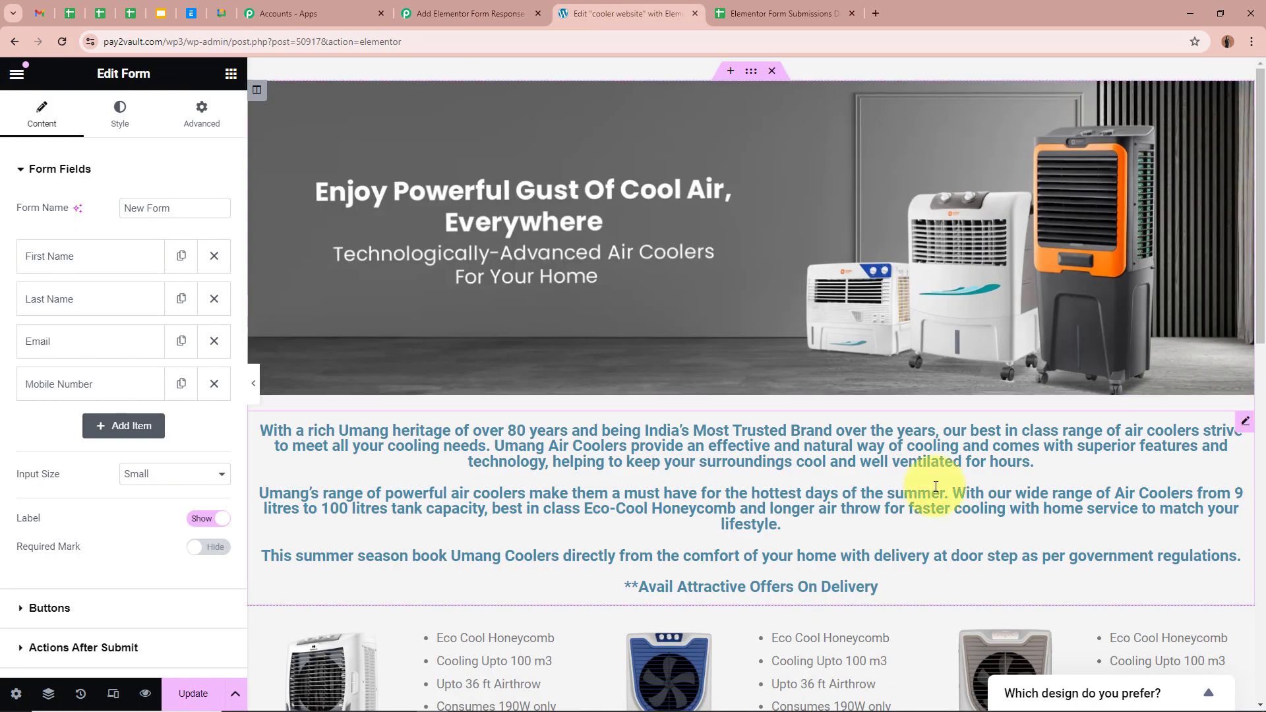
key("ctrl+shift+Tab")
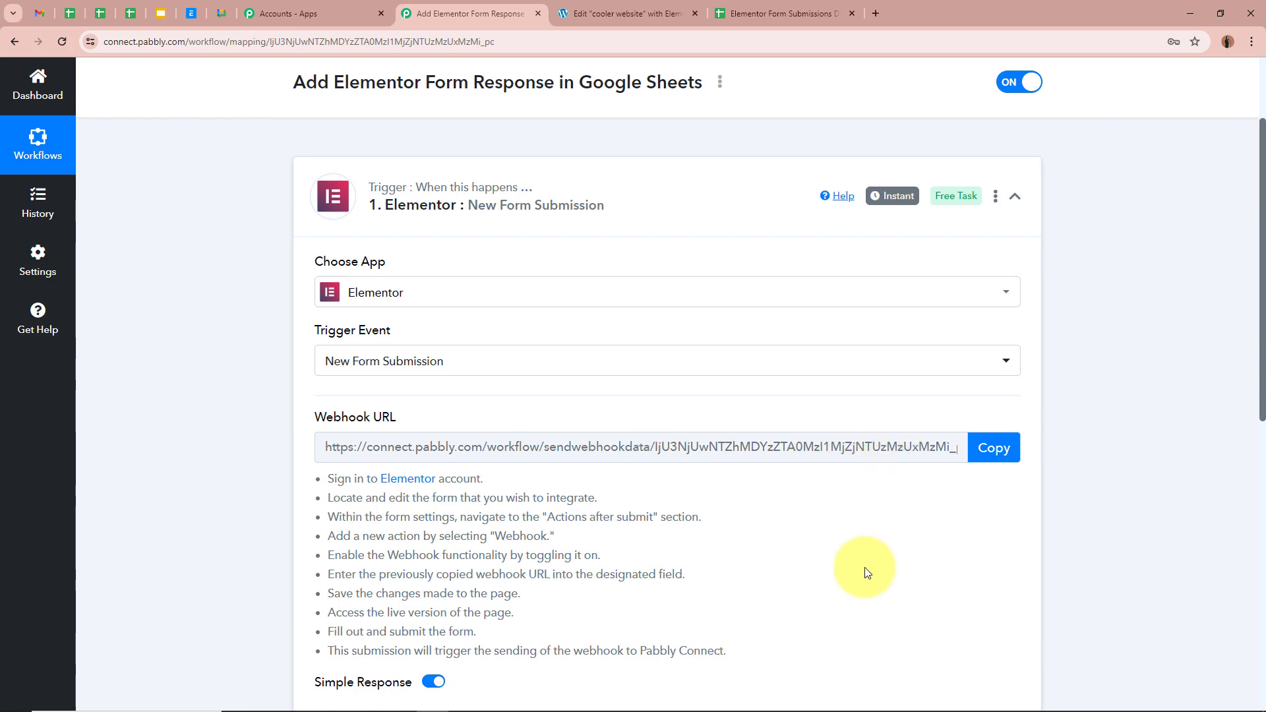
scroll(868, 573, "down", 1)
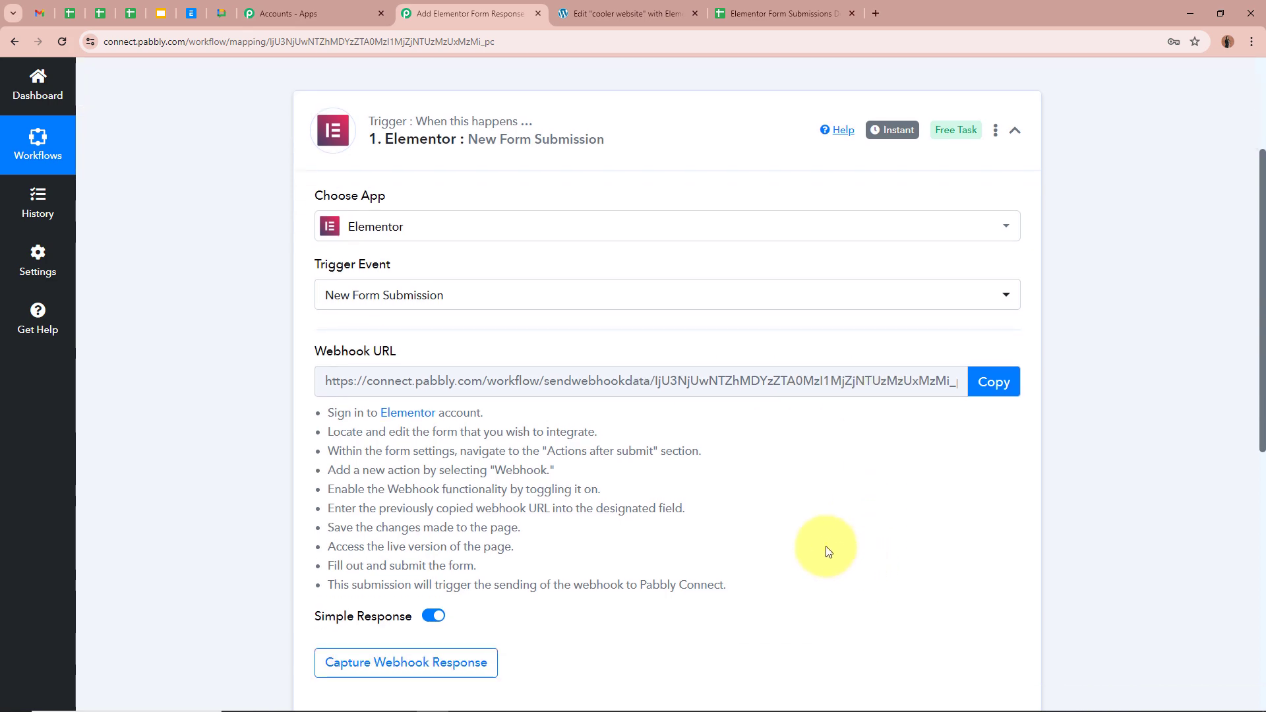
left_click(994, 382)
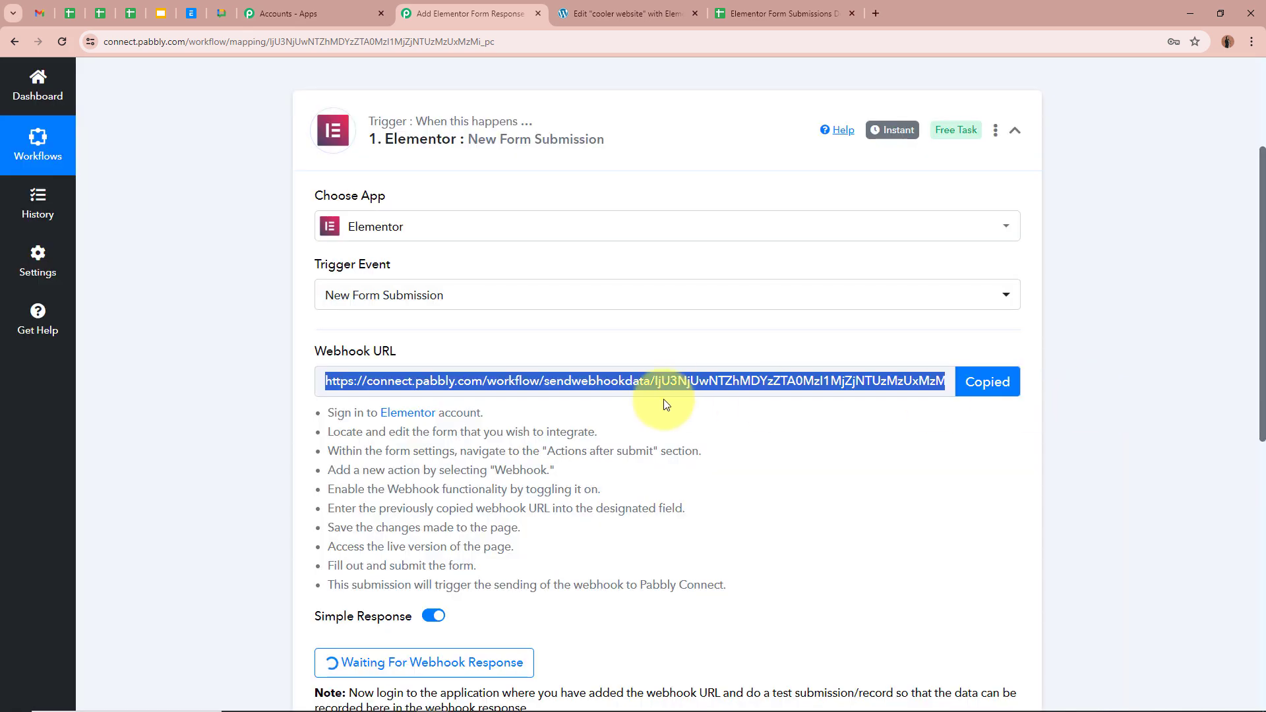
left_click_drag(325, 413, 540, 574)
left_click(690, 526)
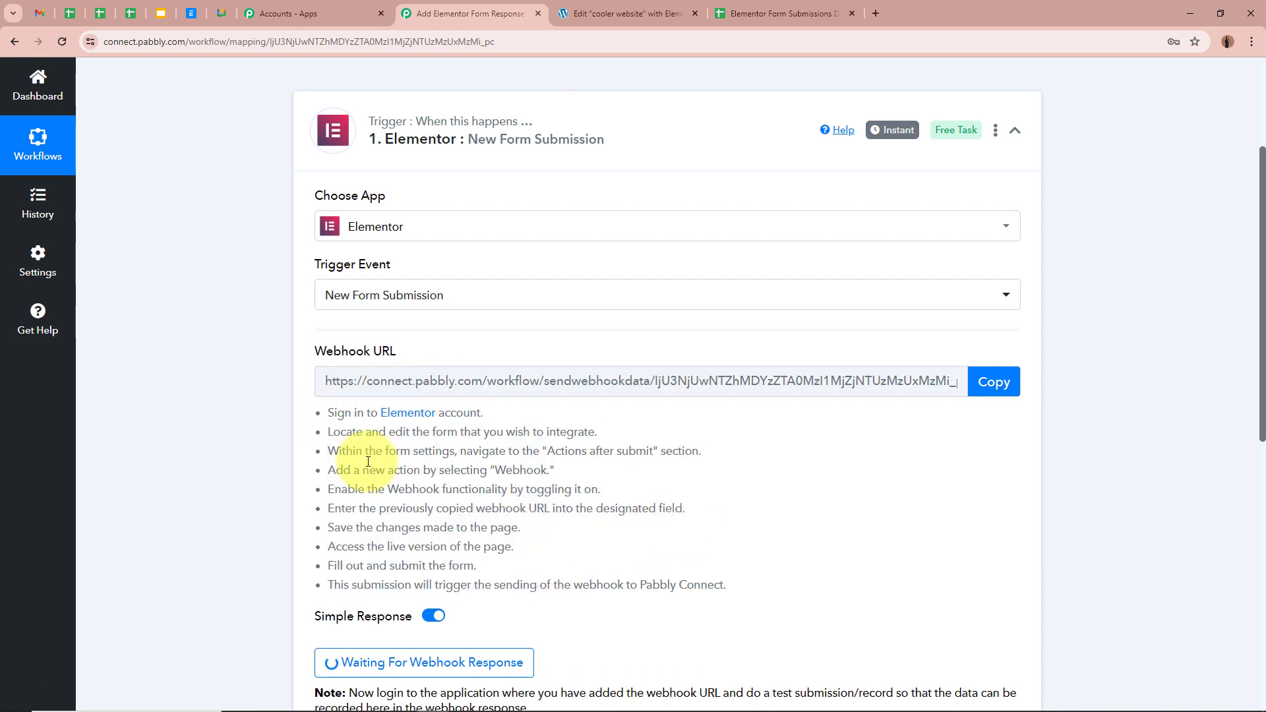
scroll(168, 466, "up", 1)
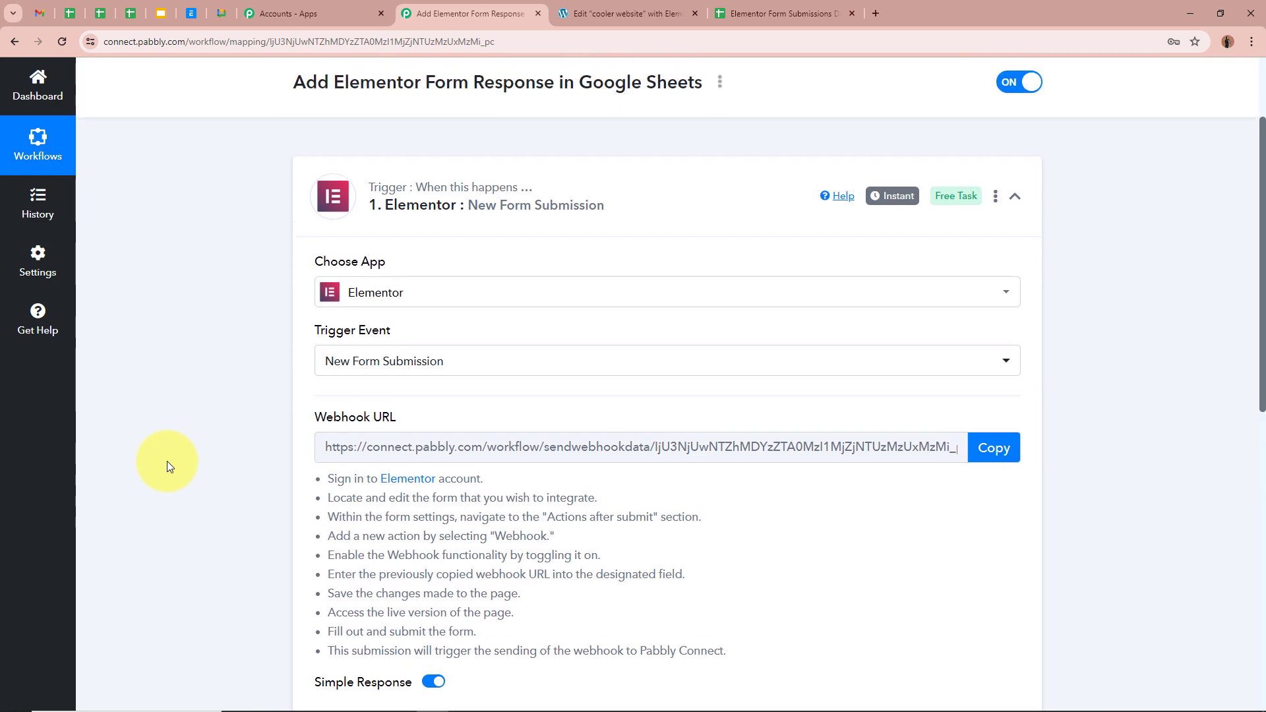
scroll(168, 461, "up", 2)
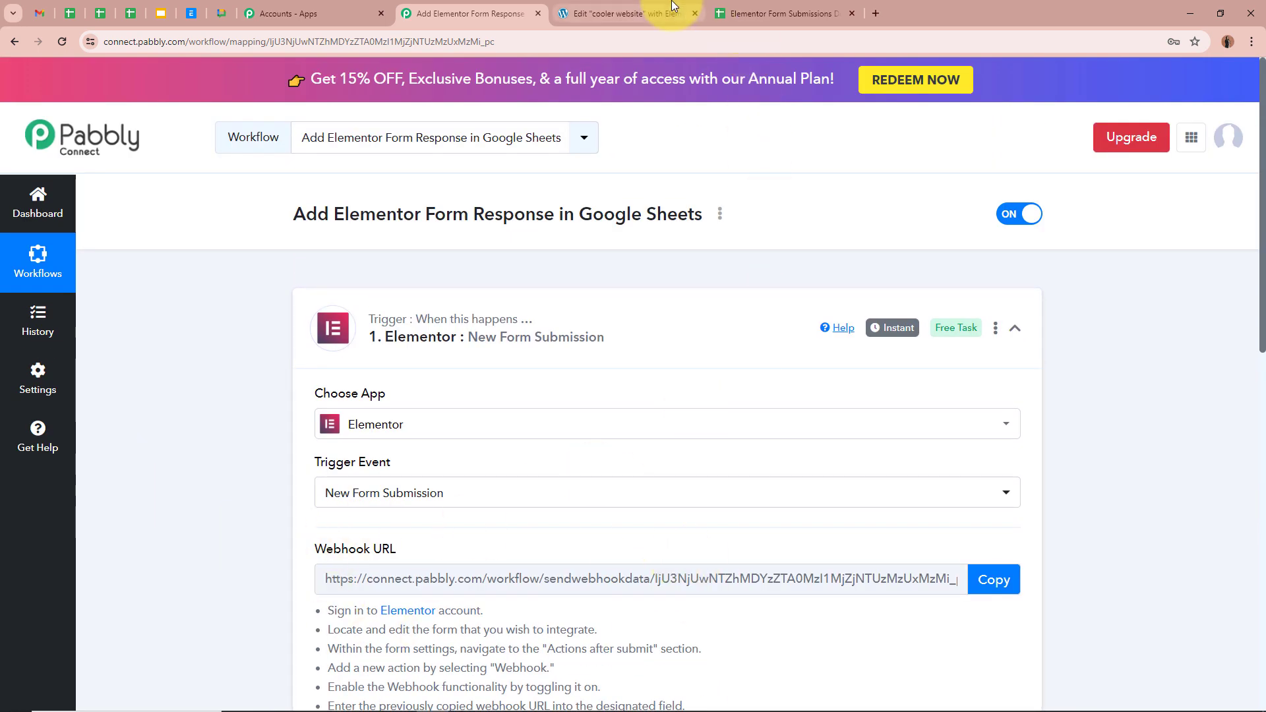
In the Elementor form editor, collapse Form Fields and expand the Webhook settings.
left_click(600, 12)
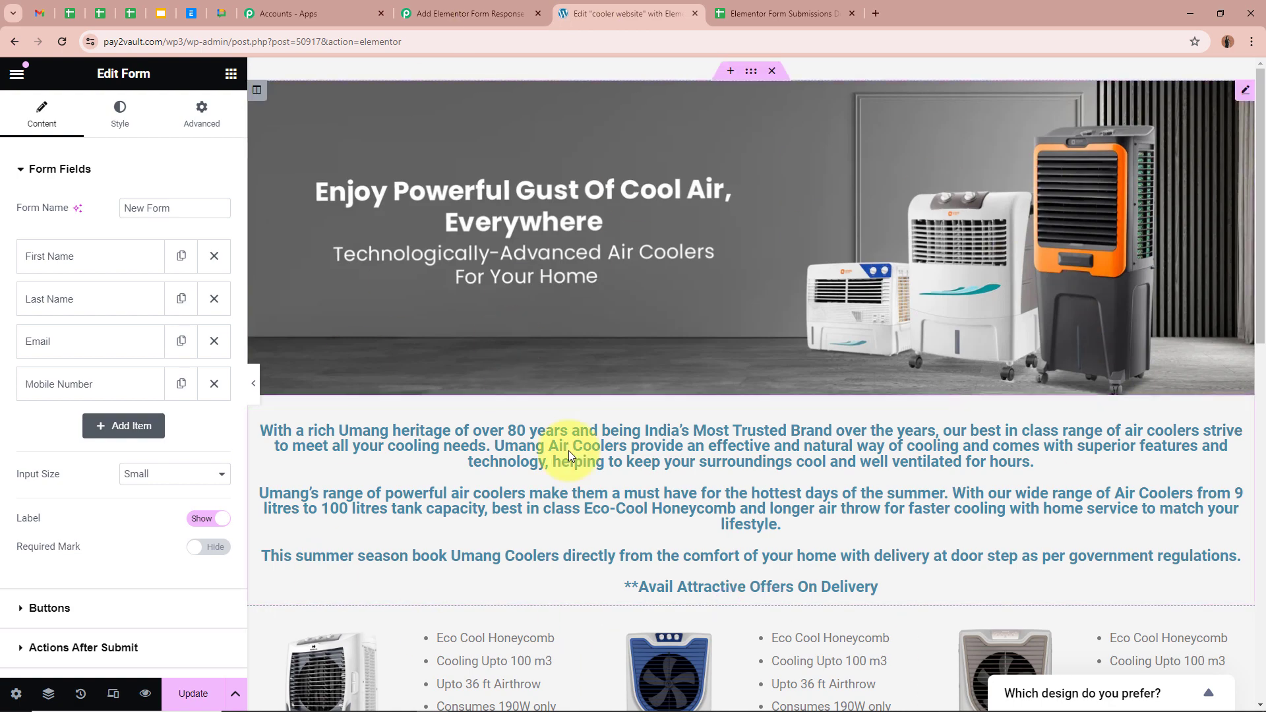
scroll(744, 515, "down", 3)
scroll(744, 515, "down", 4)
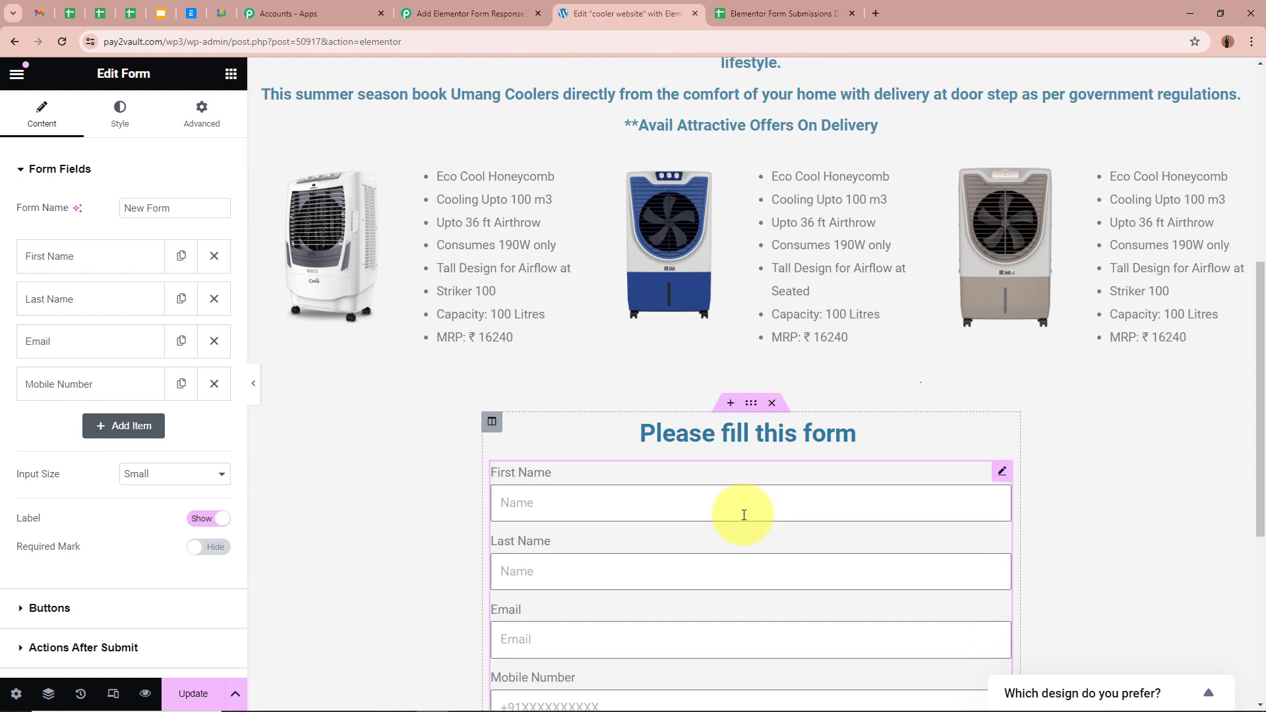
scroll(745, 515, "up", 7)
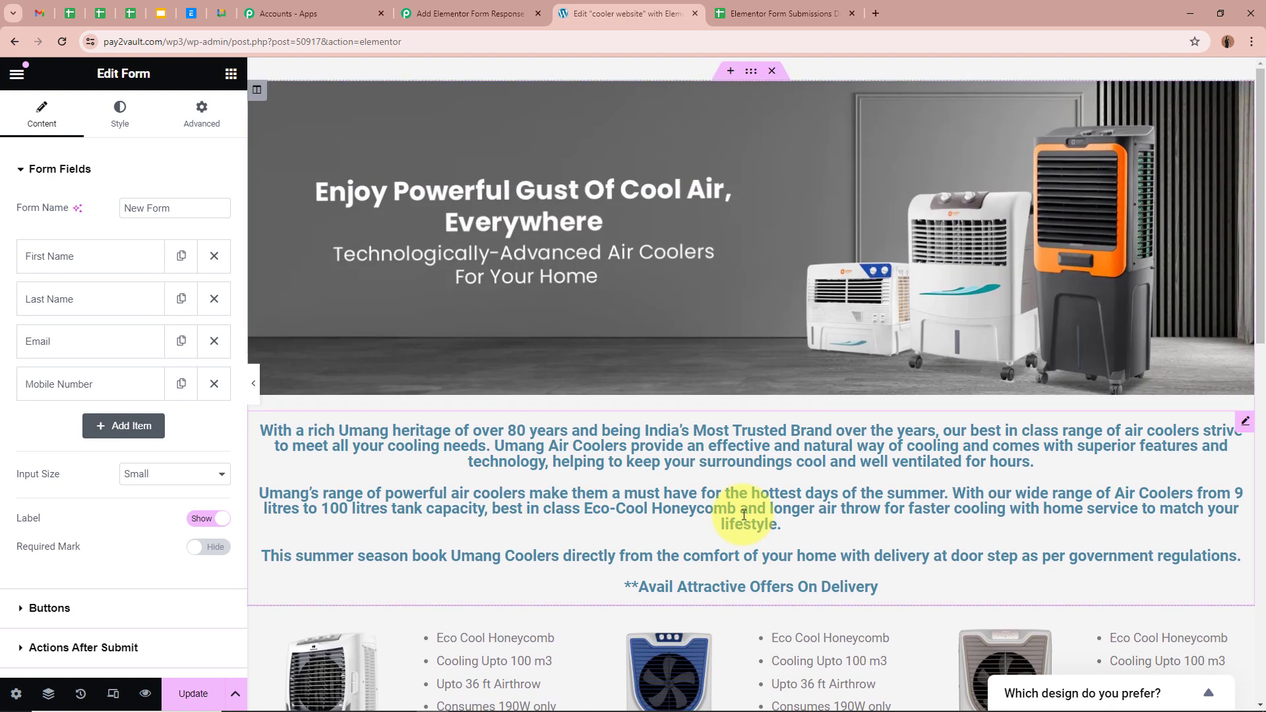
scroll(744, 515, "down", 4)
scroll(710, 559, "down", 3)
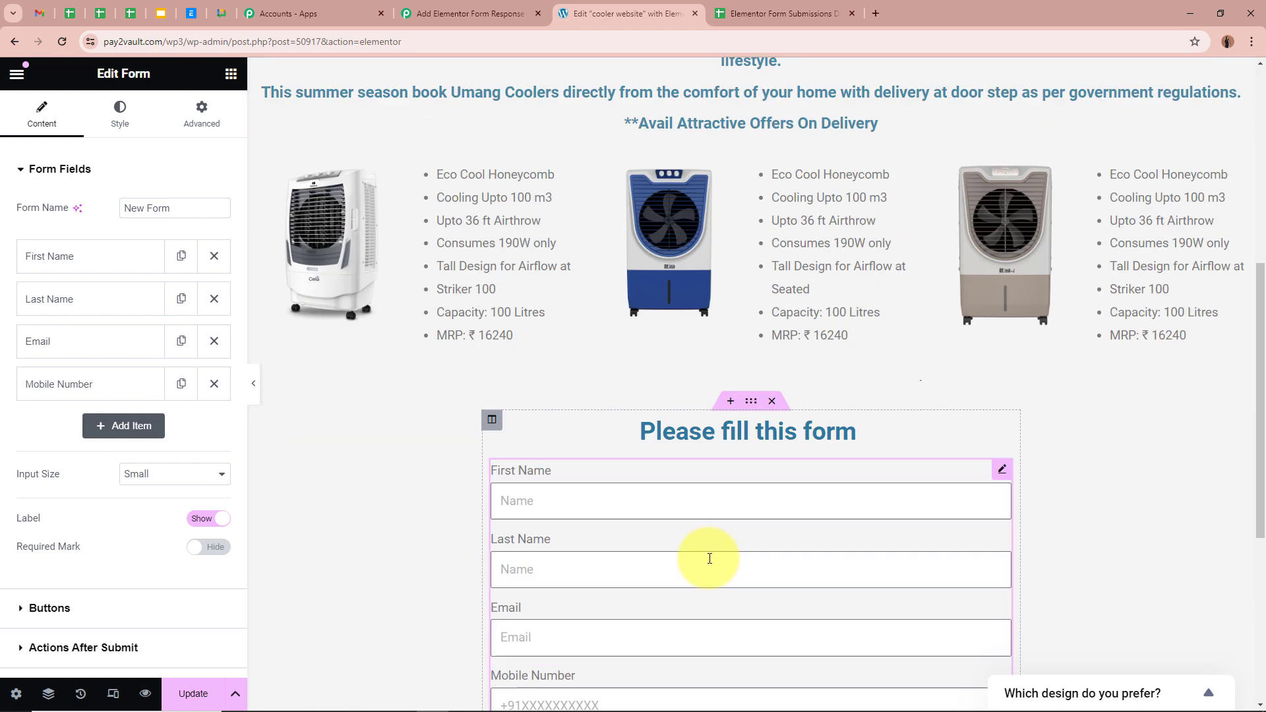
scroll(709, 559, "down", 3)
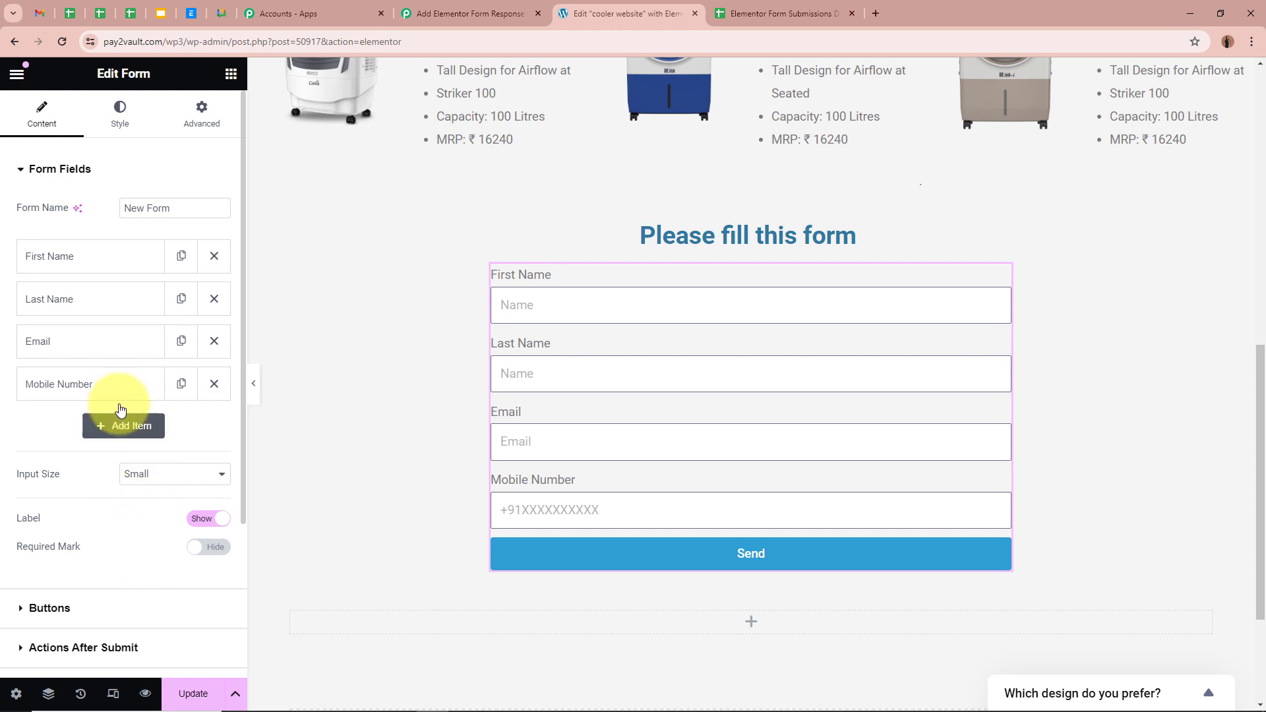
left_click(51, 171)
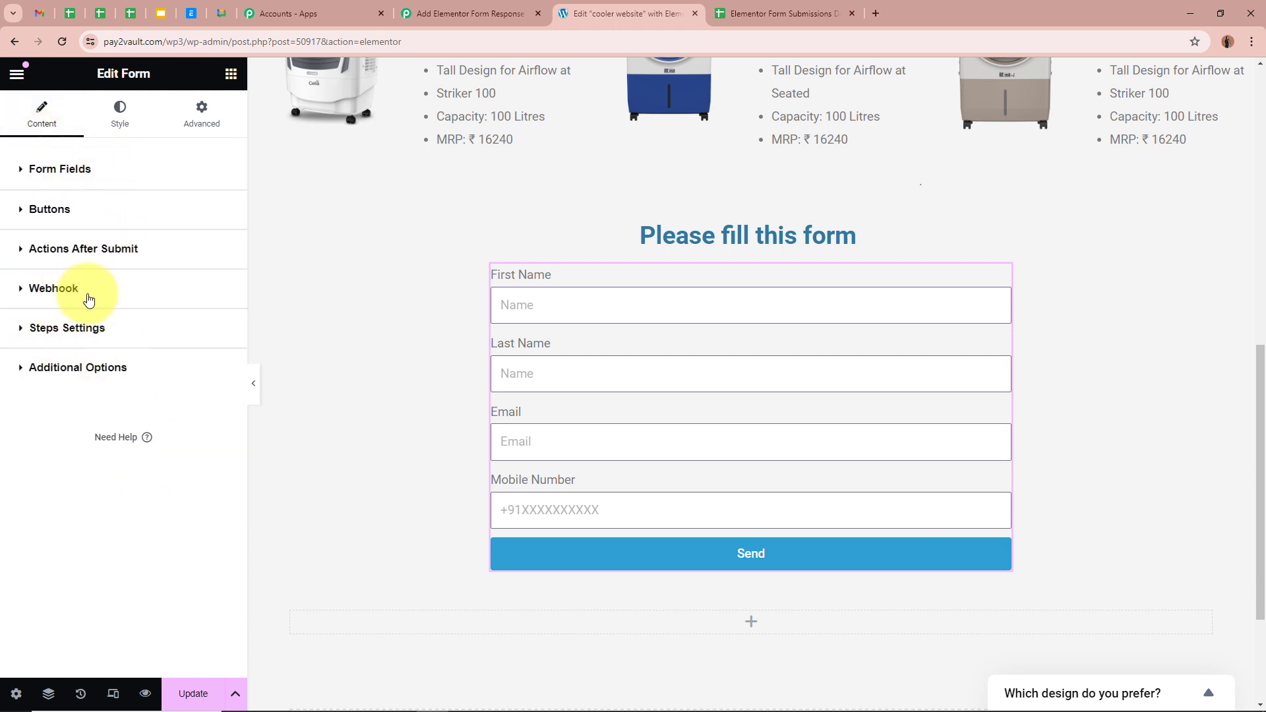
left_click(63, 292)
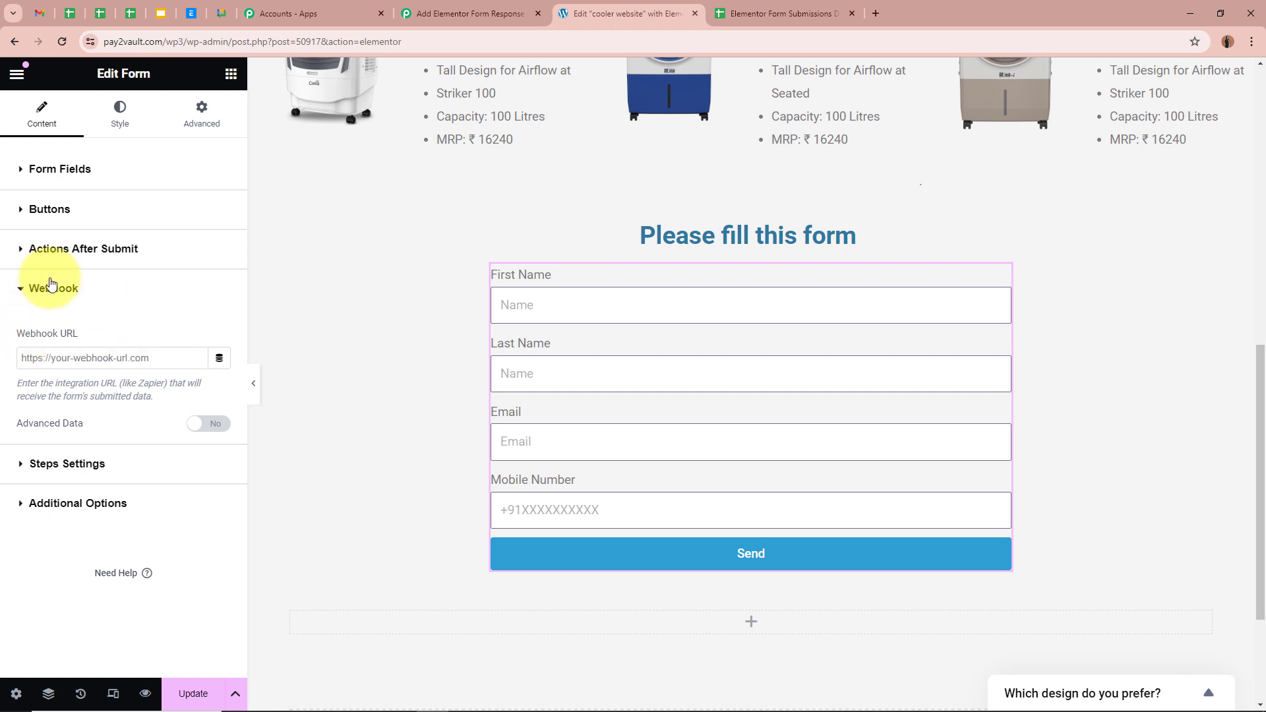
Paste the Pabbly webhook URL into Webhook URL, update the page, and exit the editor.
left_click(84, 364)
key("ctrl+v")
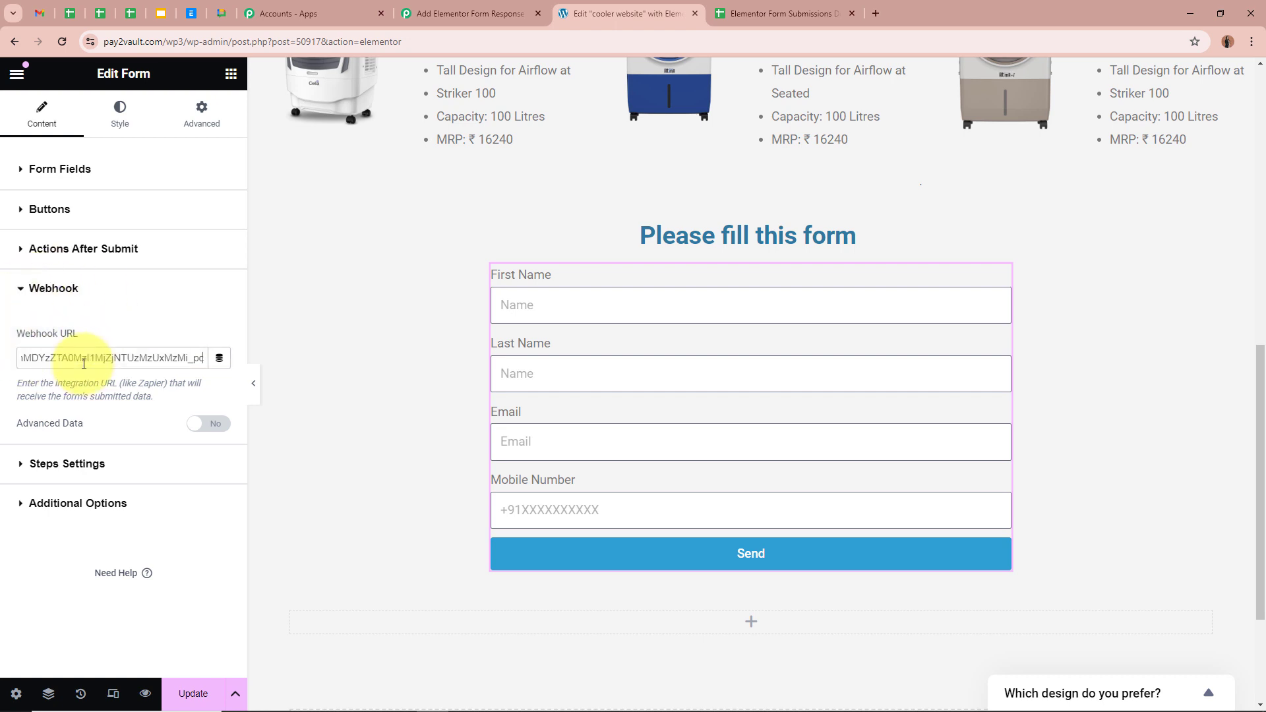
left_click(165, 322)
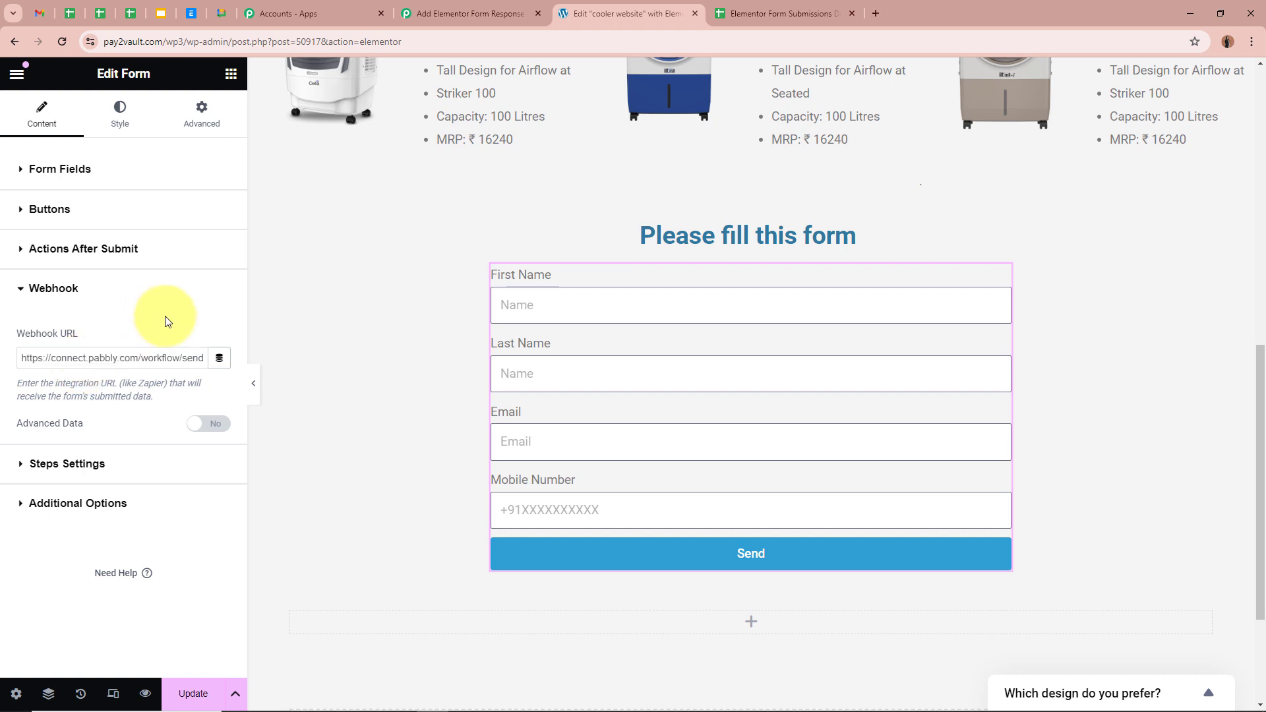
left_click(184, 696)
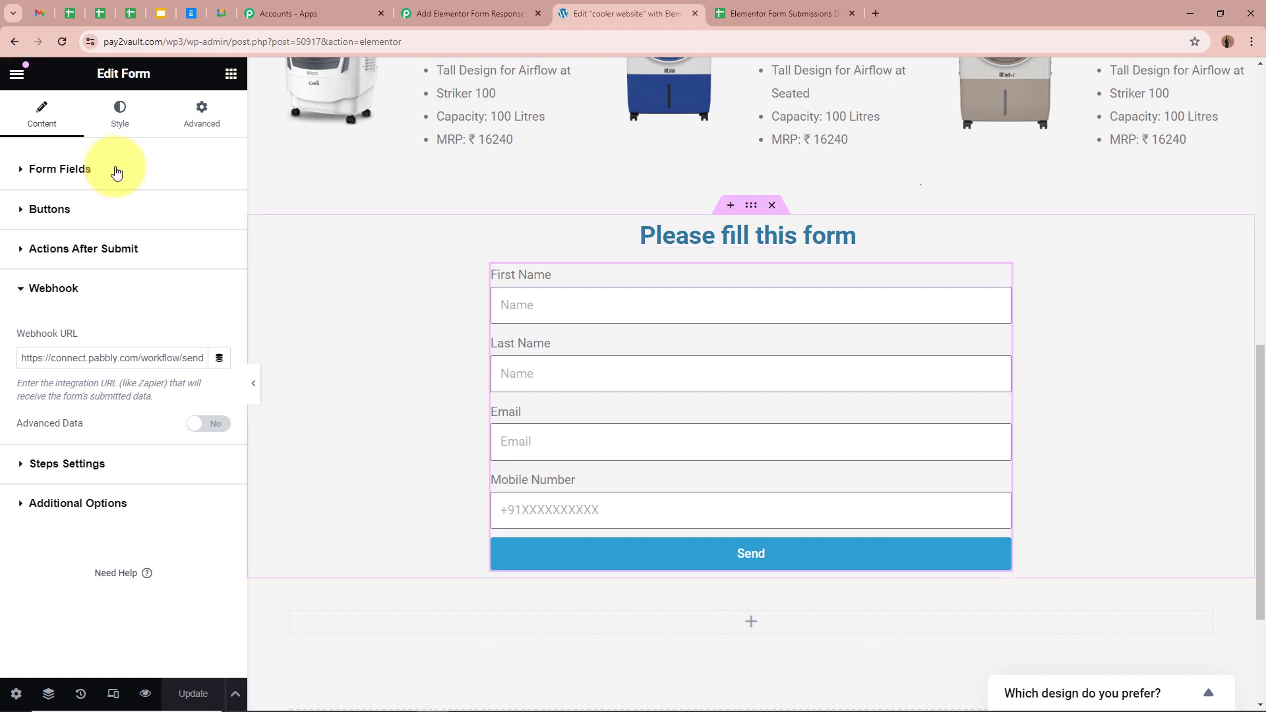
left_click(16, 42)
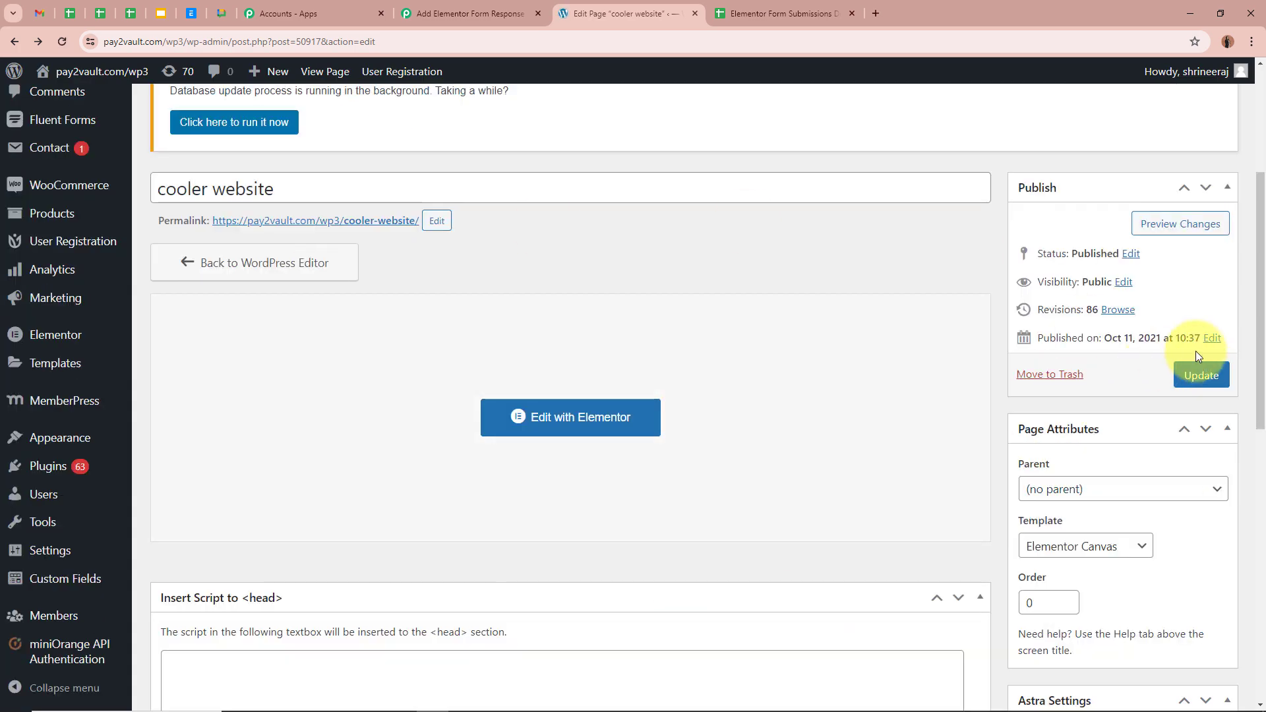
Update the cooler website page and dismiss the 'Page updated' notice.
left_click(1212, 377)
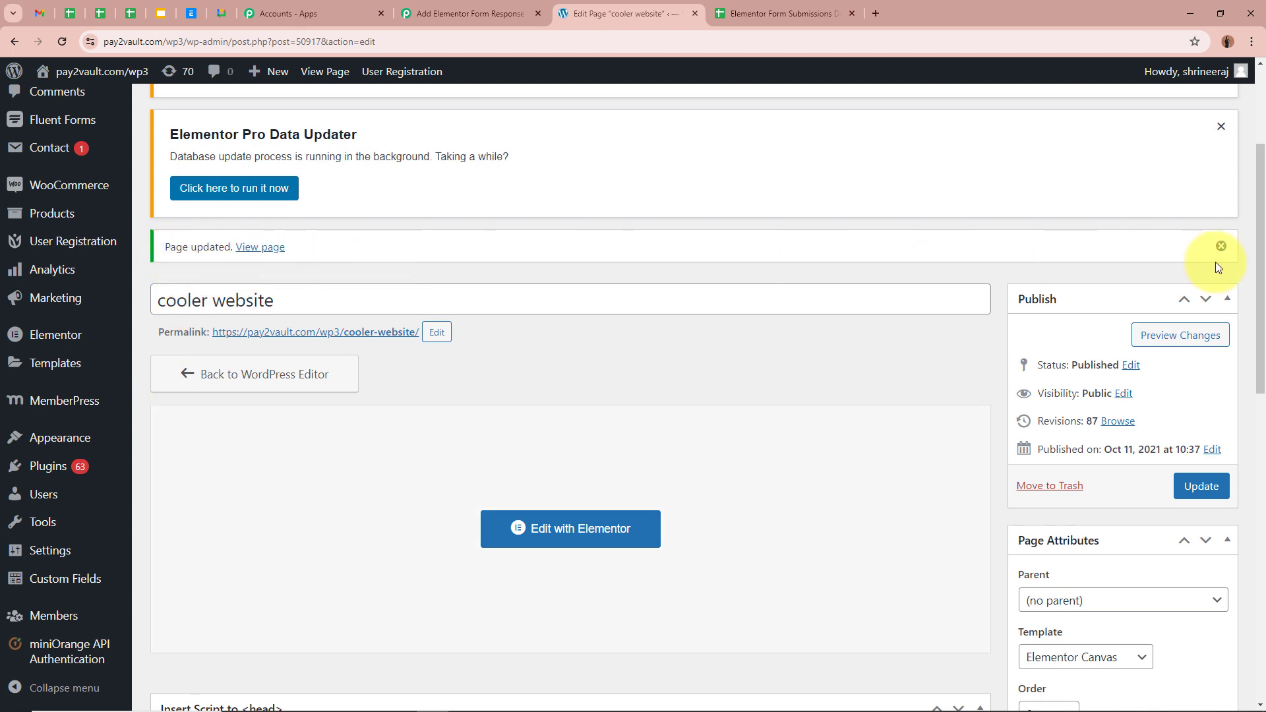
left_click(1221, 247)
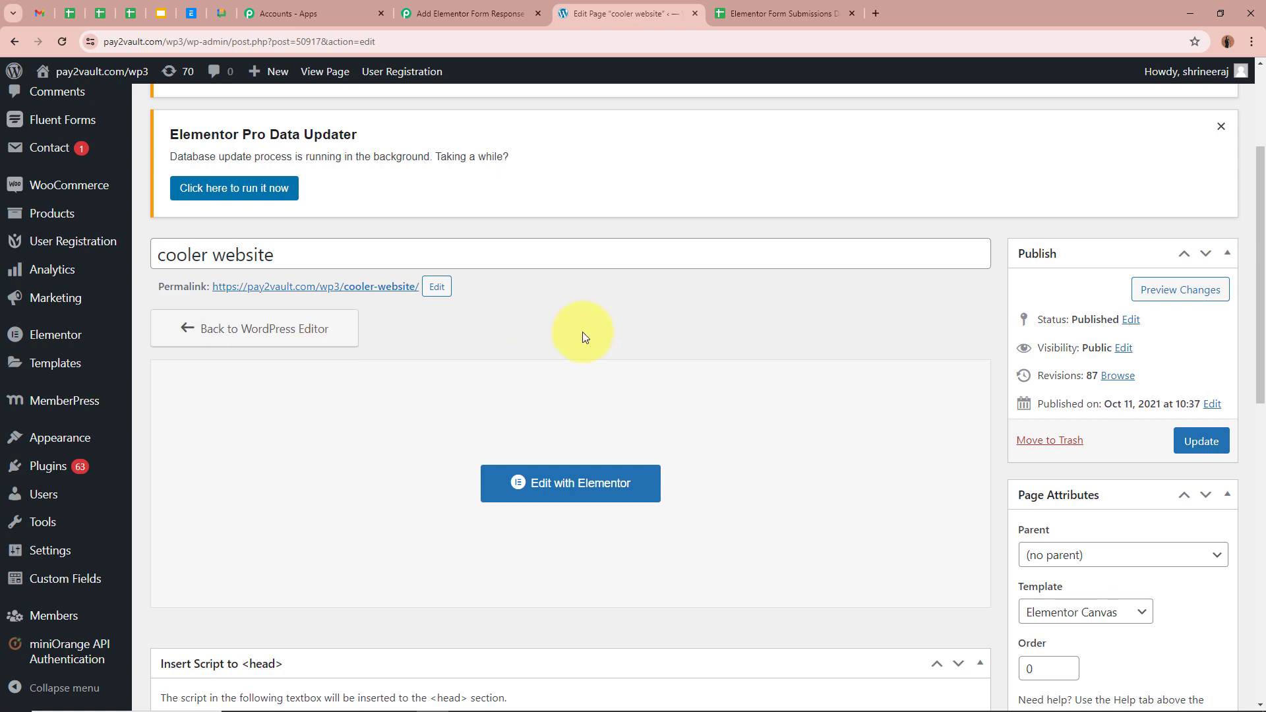
left_click(483, 12)
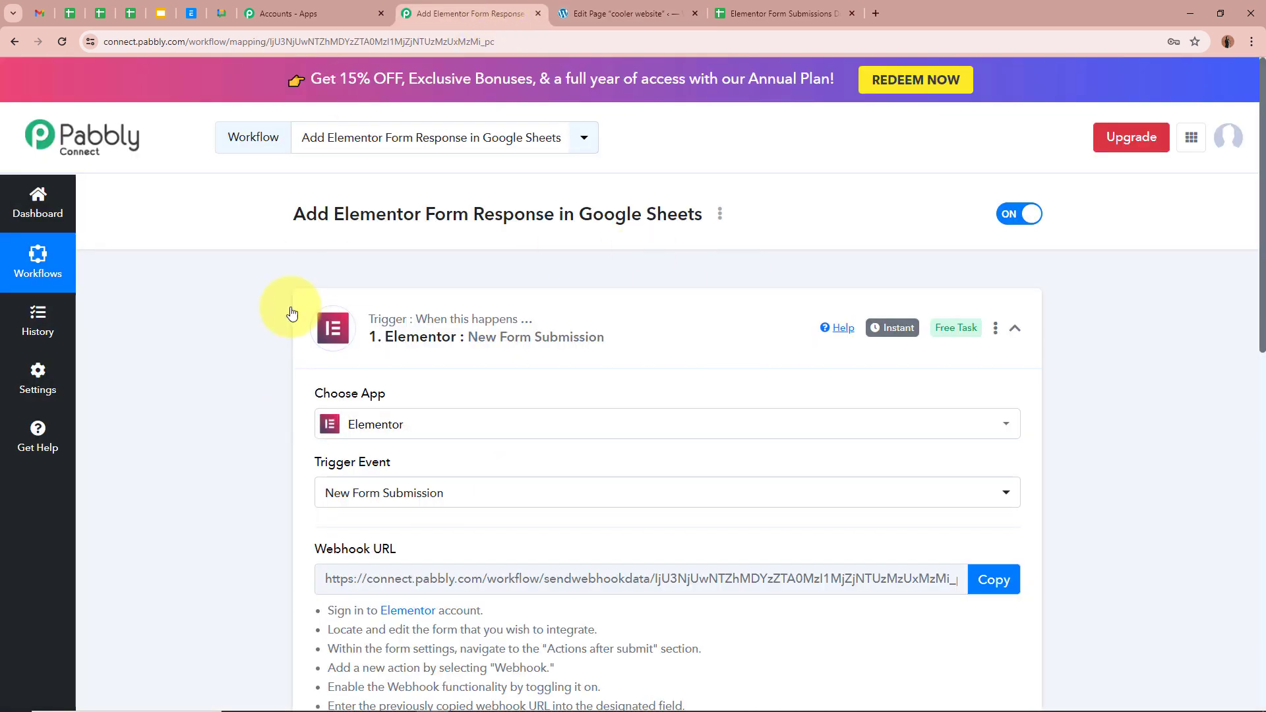
scroll(242, 327, "down", 5)
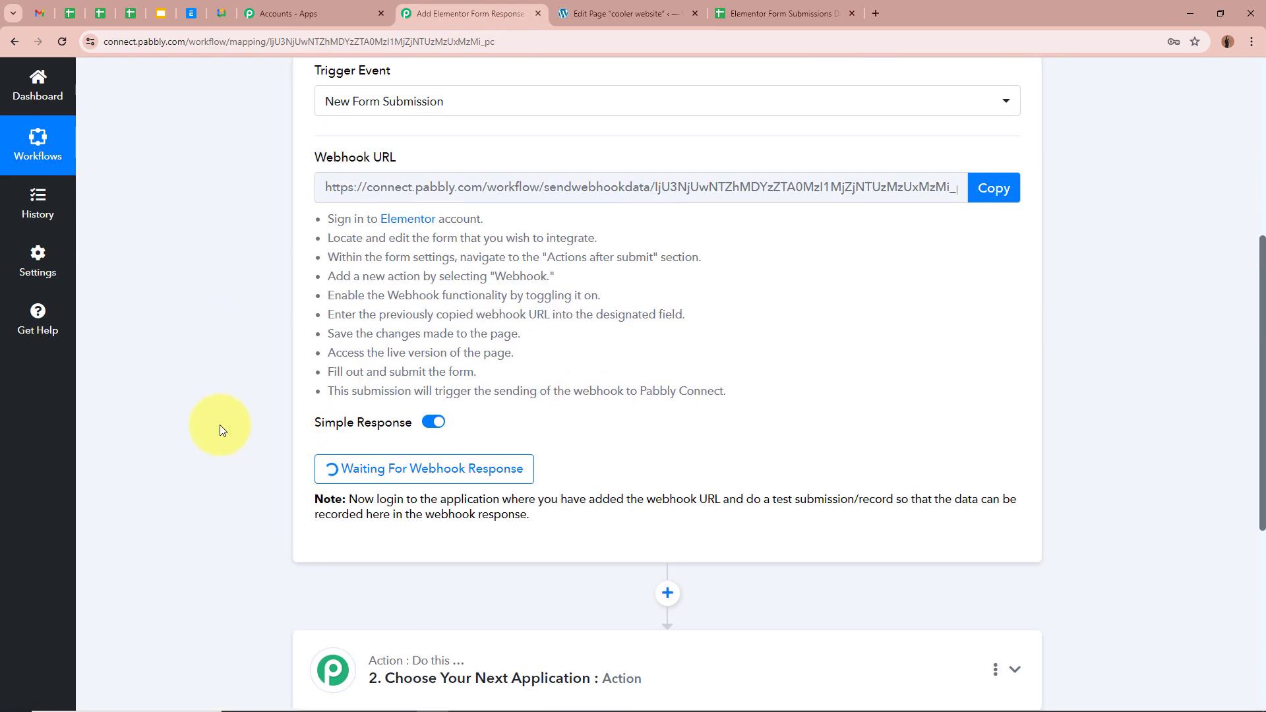
scroll(221, 428, "up", 6)
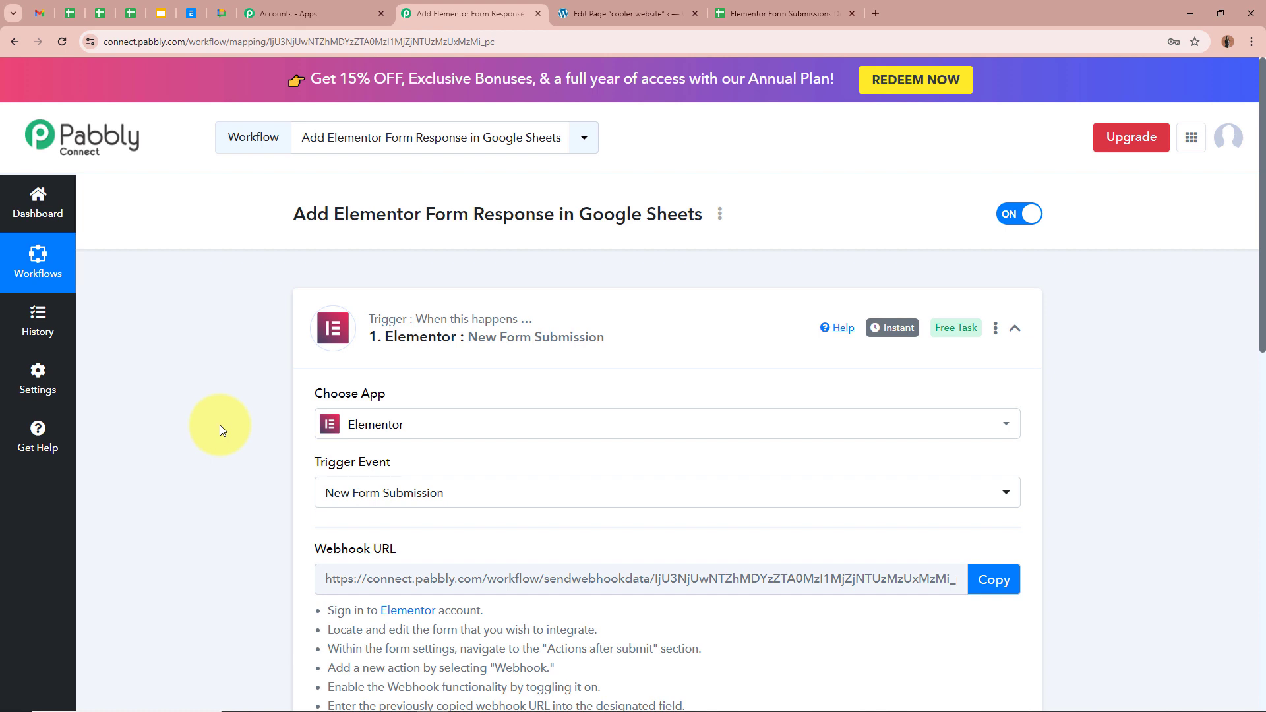
scroll(264, 475, "down", 7)
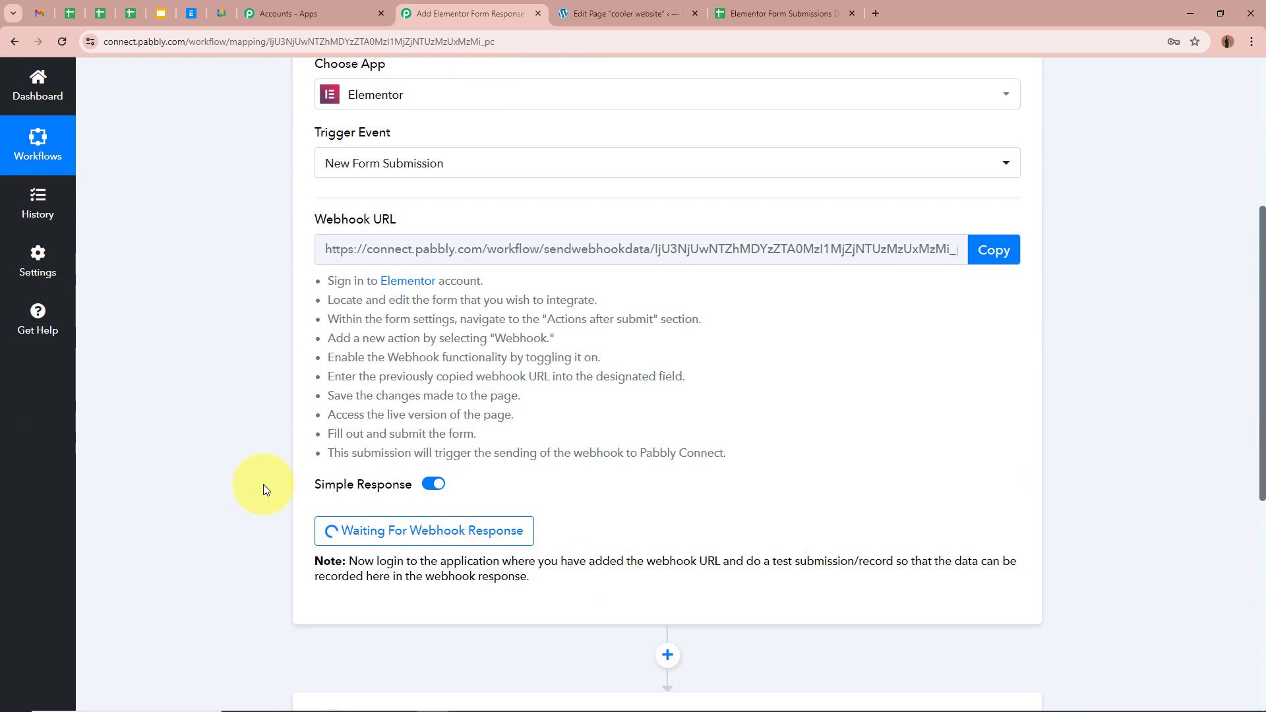
scroll(256, 398, "up", 7)
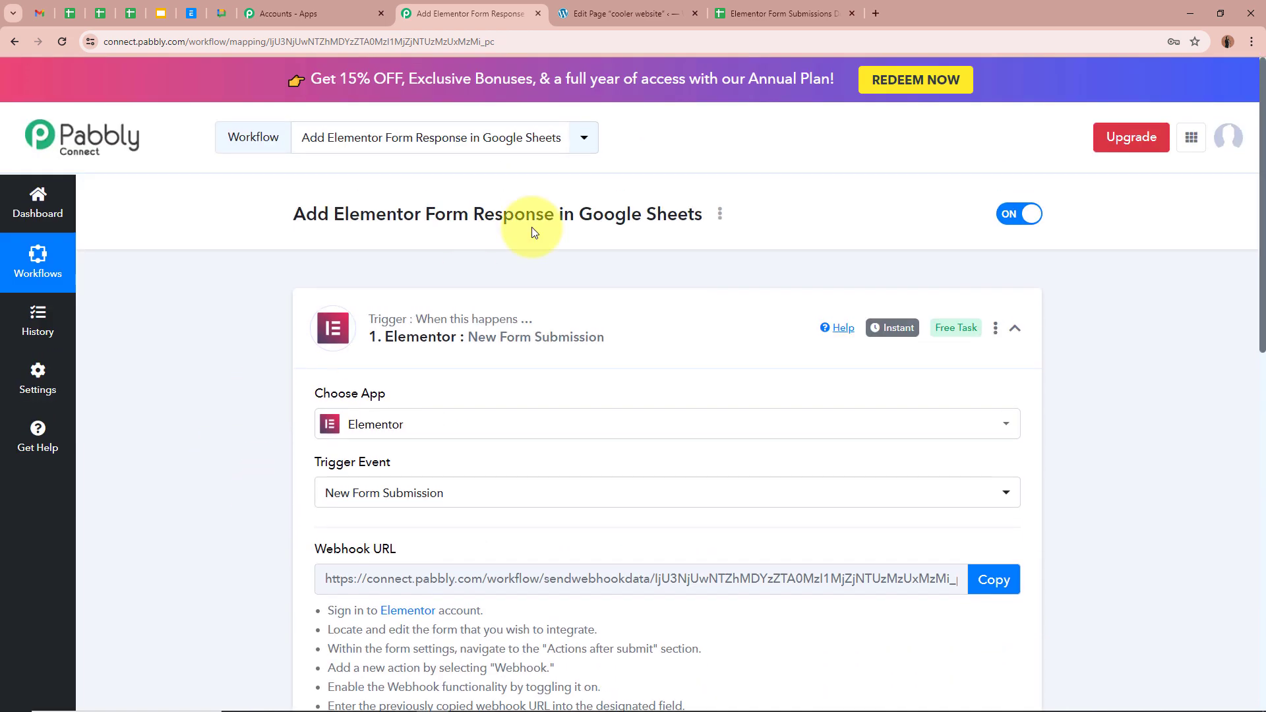
left_click(671, 6)
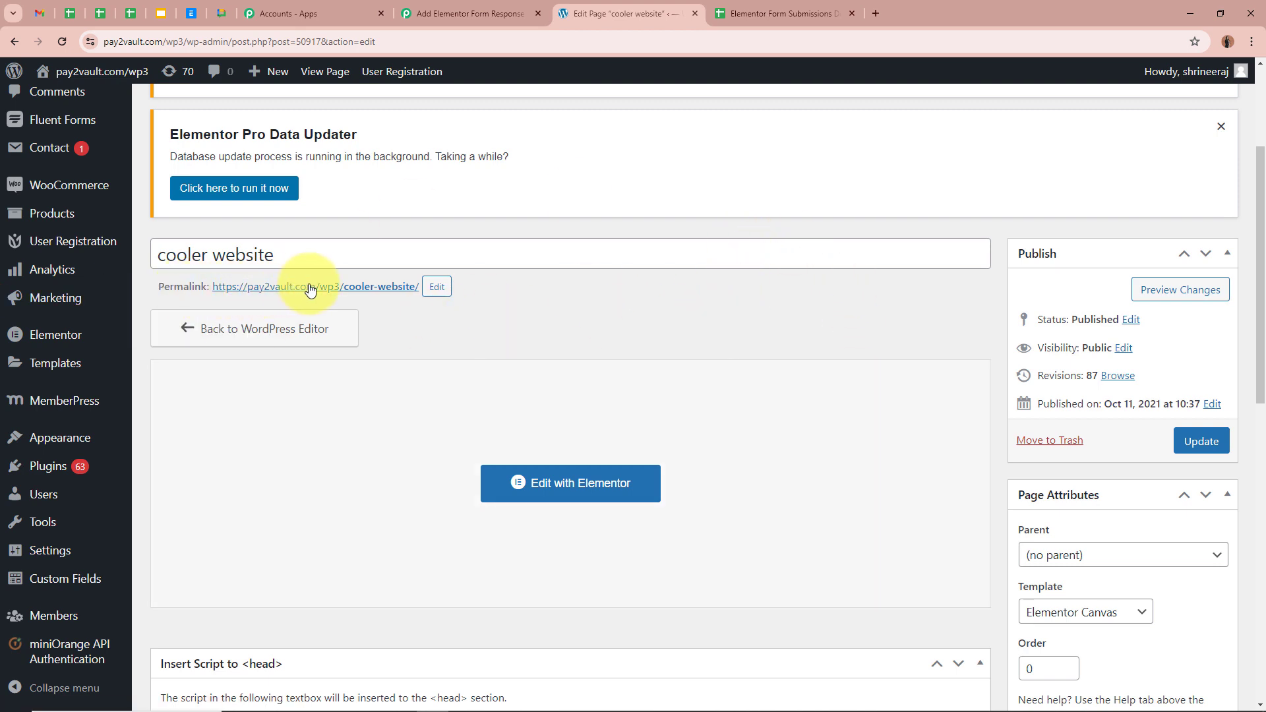
Open the cooler website permalink in a new tab and scroll to its form.
right_click(341, 289)
left_click(389, 294)
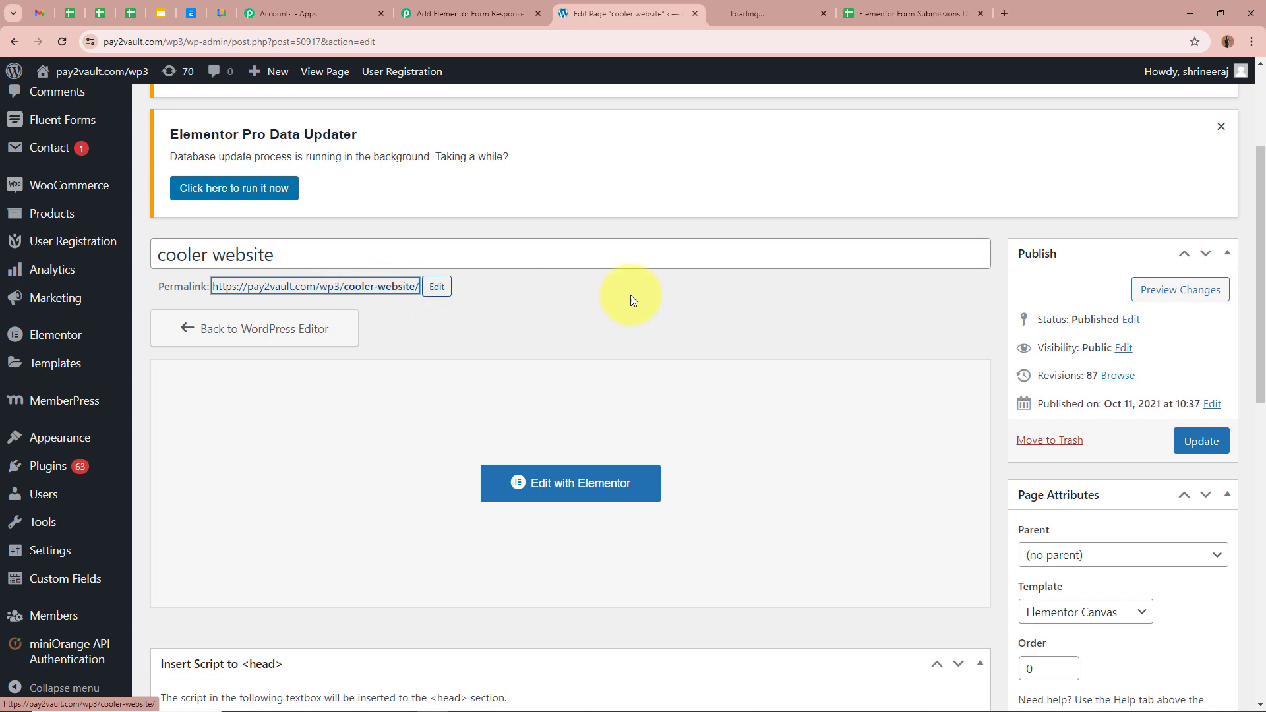
left_click(792, 12)
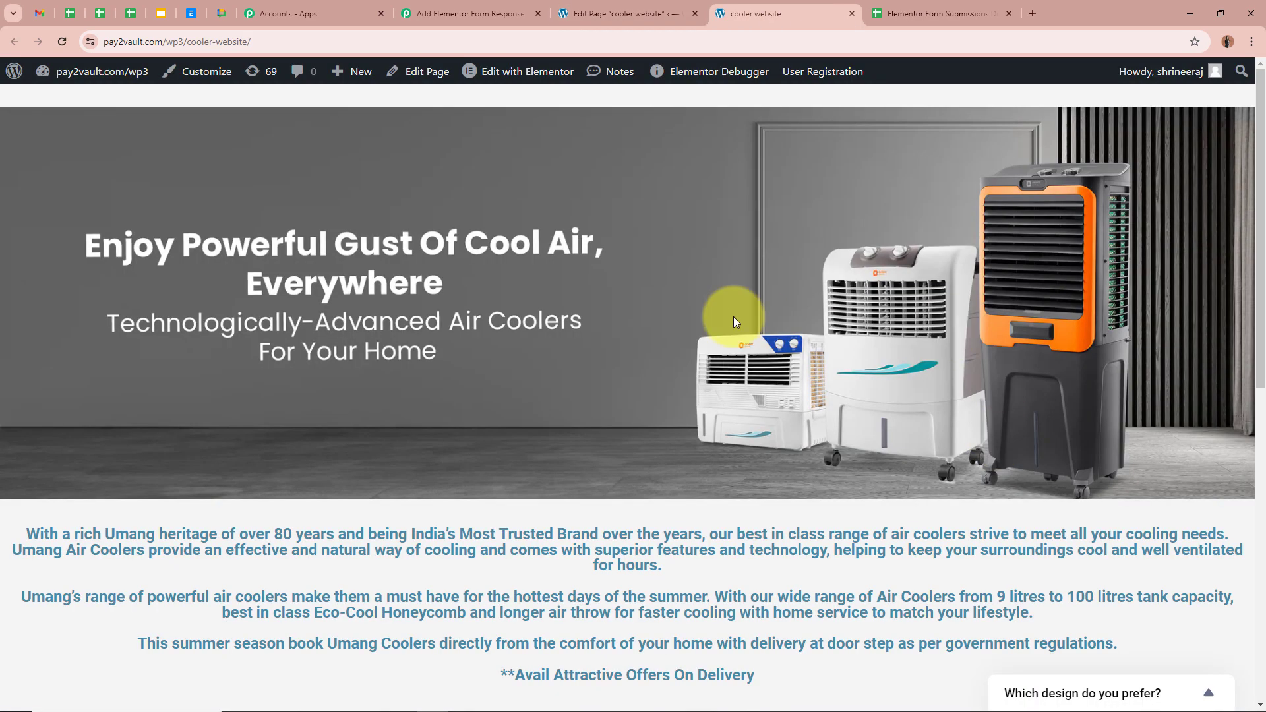
scroll(727, 327, "down", 8)
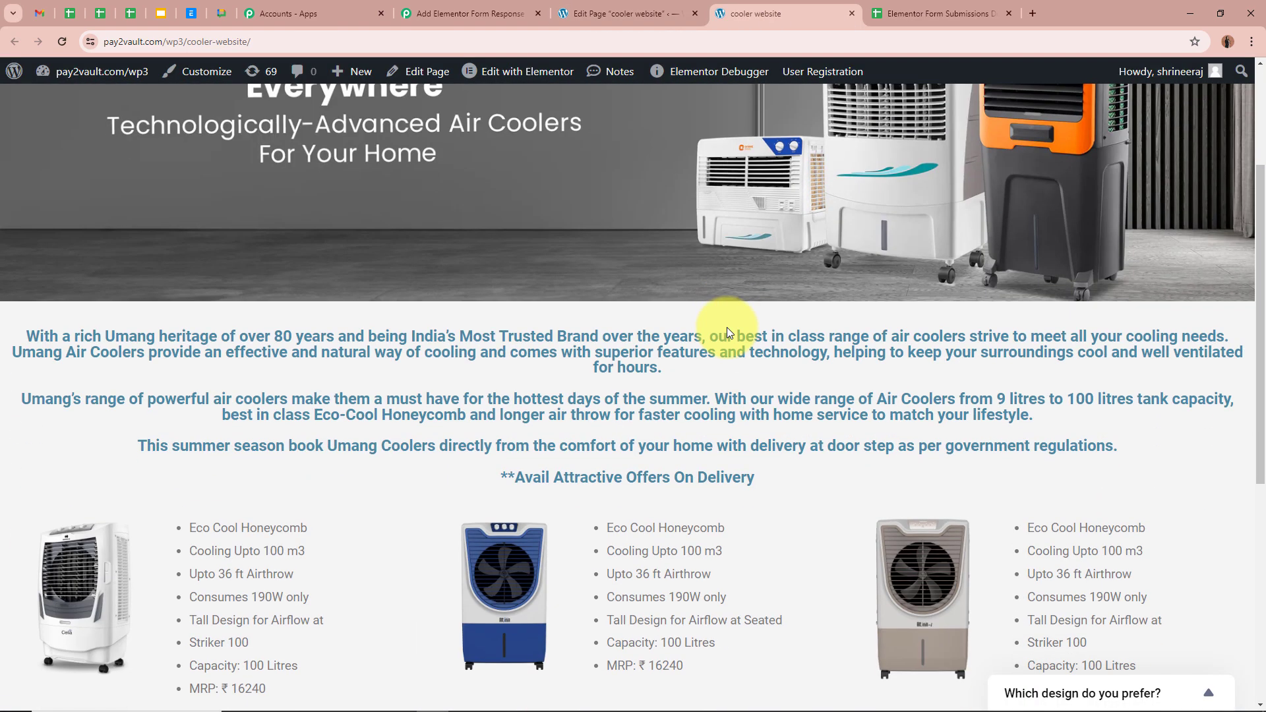
scroll(727, 327, "down", 2)
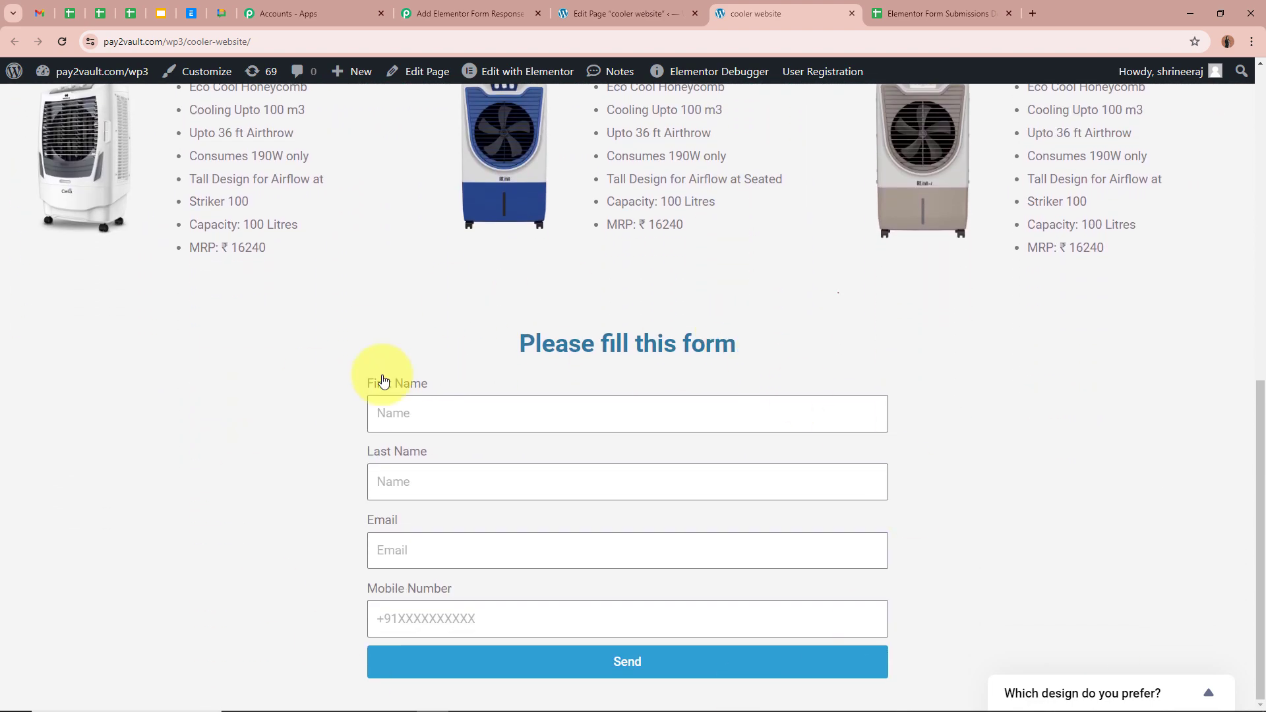
Fill the test form with a first name, email and mobile number, send it, and return to Pabbly.
left_click(451, 403)
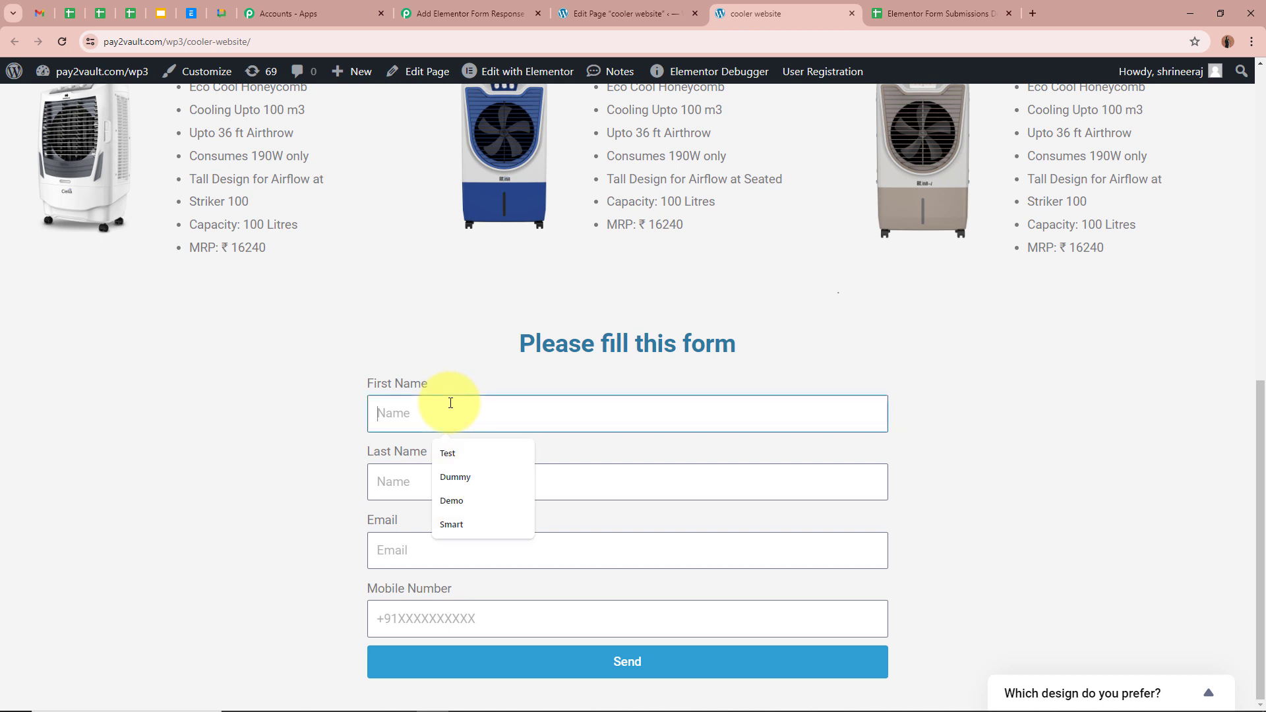
type("Sm")
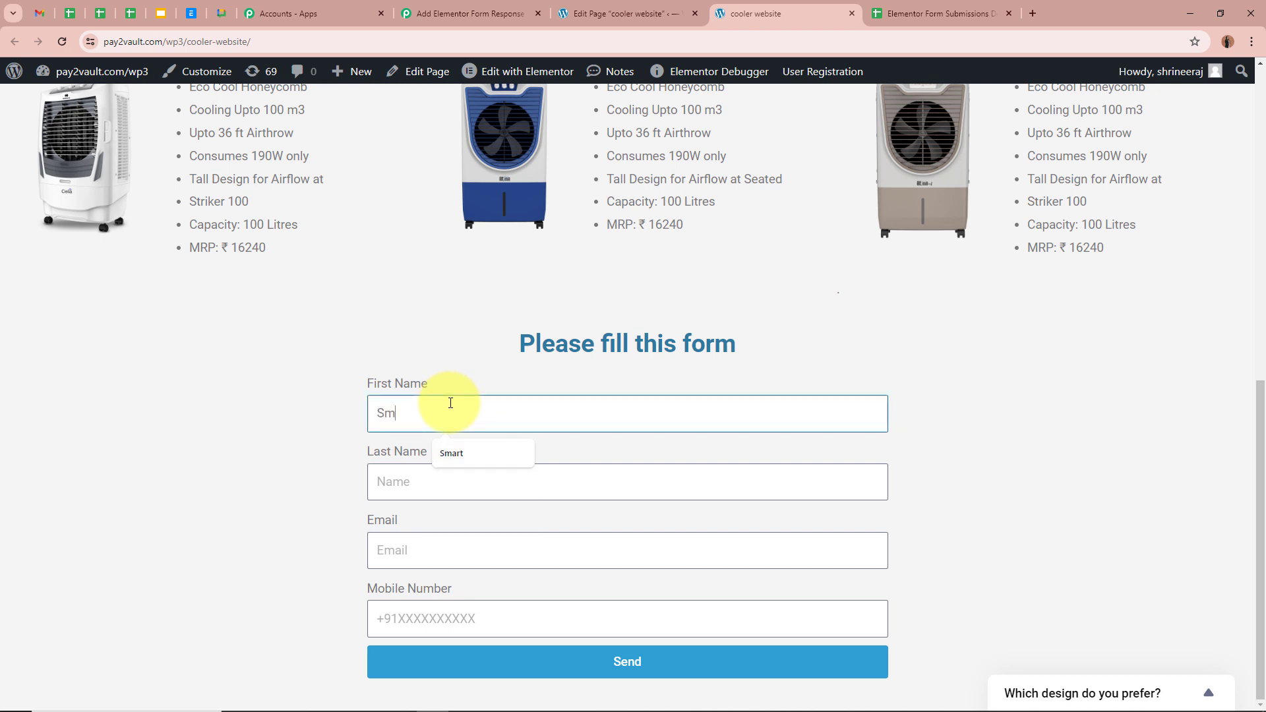
type("art")
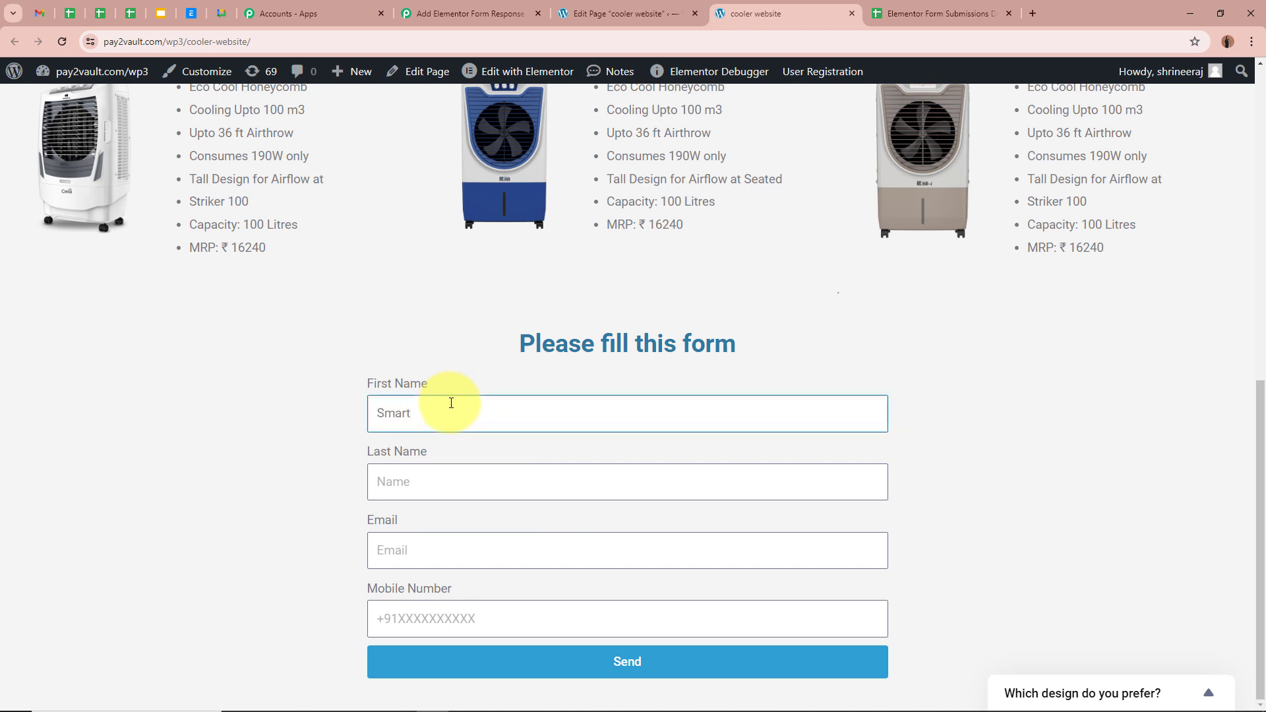
left_click(474, 481)
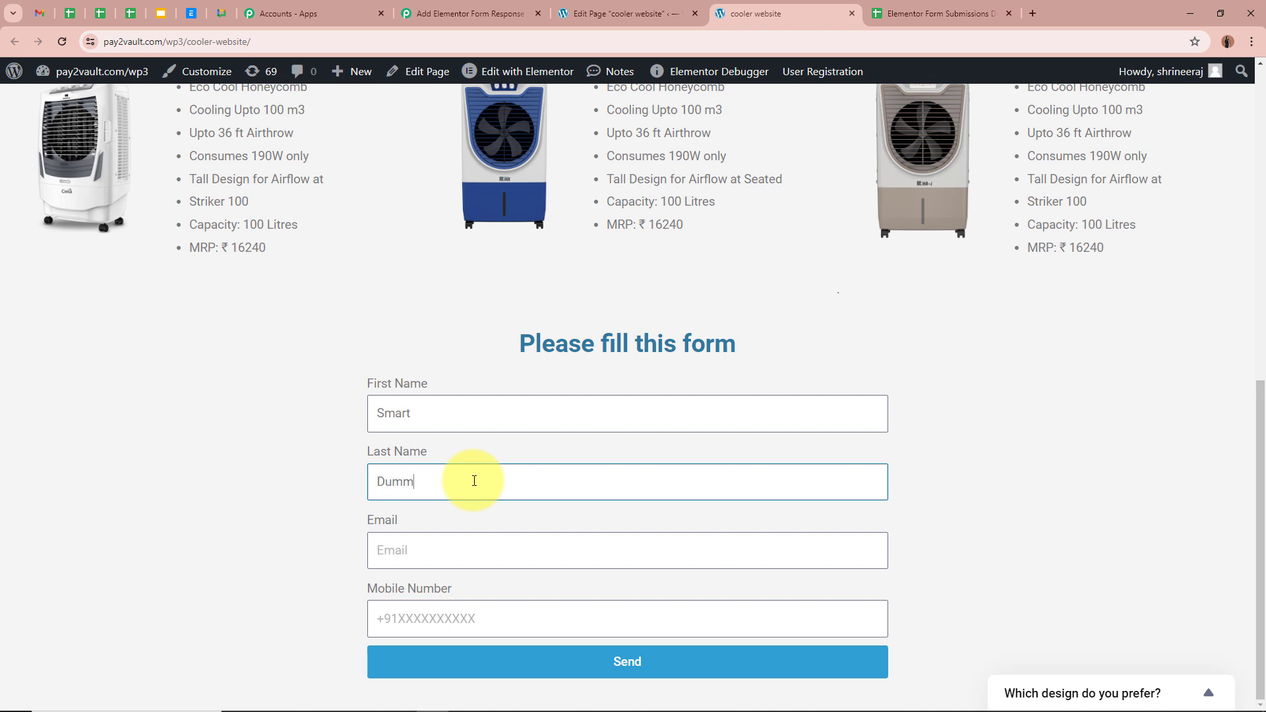
left_click(472, 548)
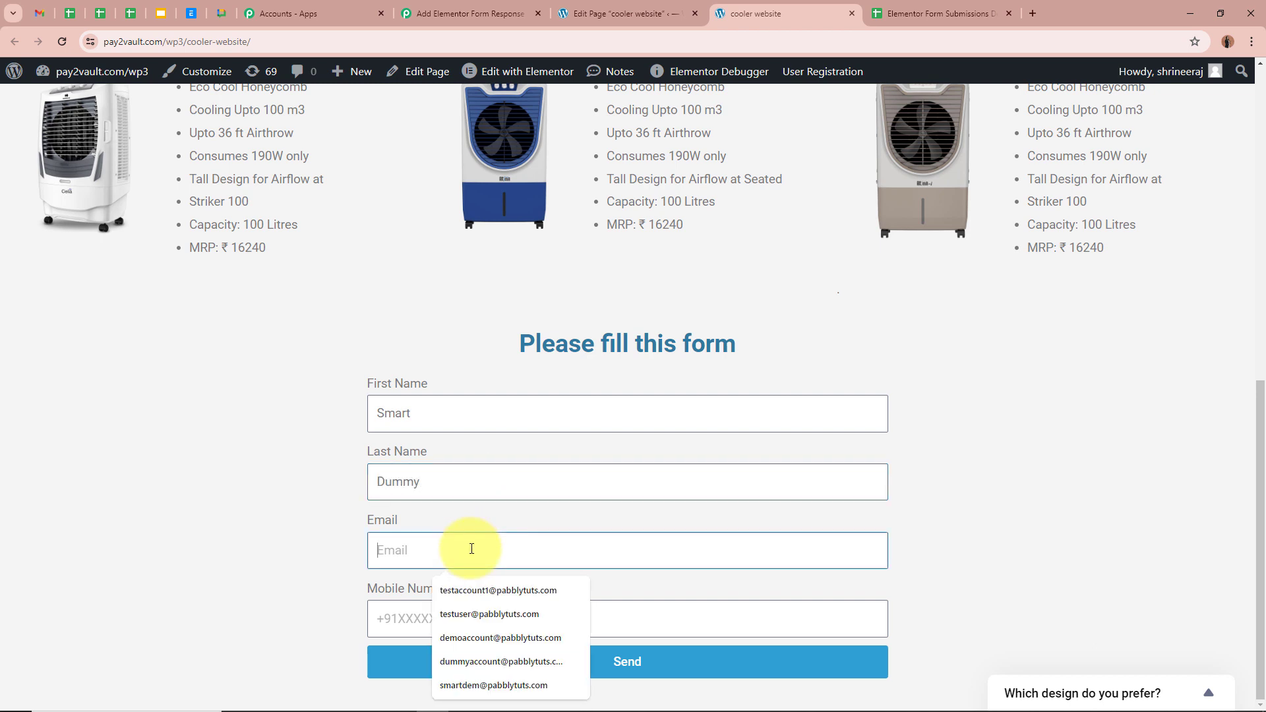
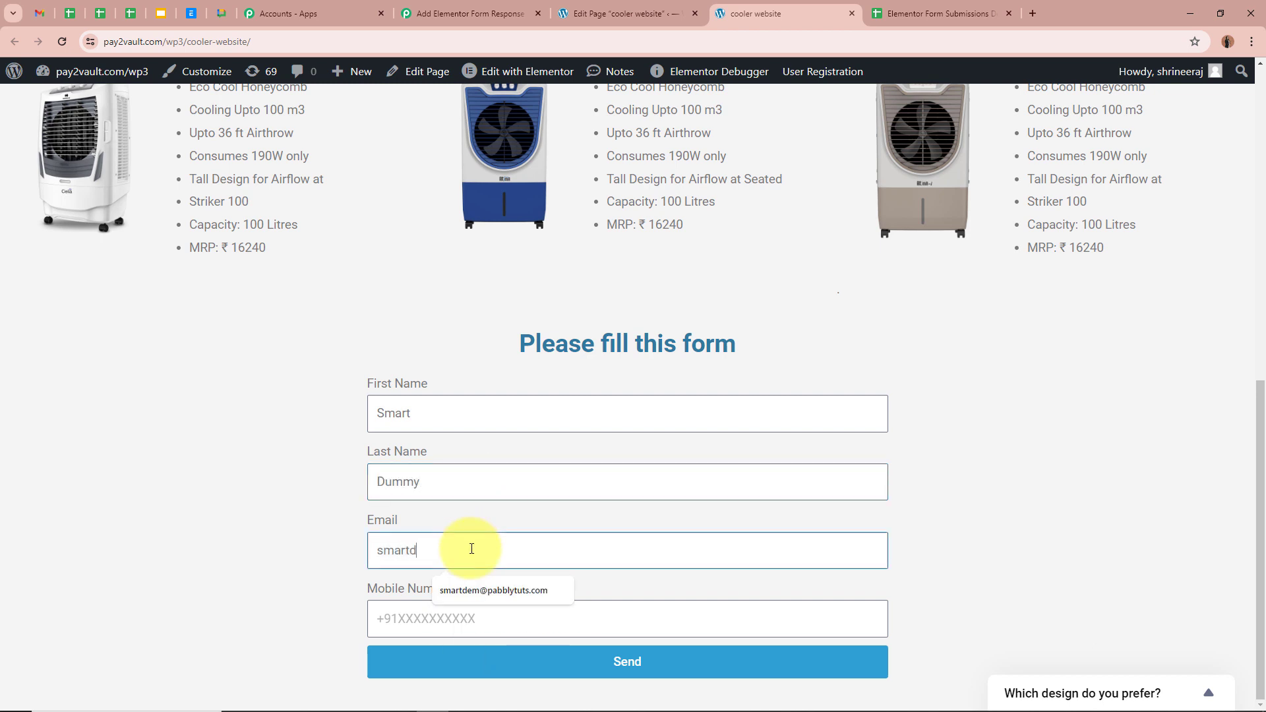
left_click(509, 616)
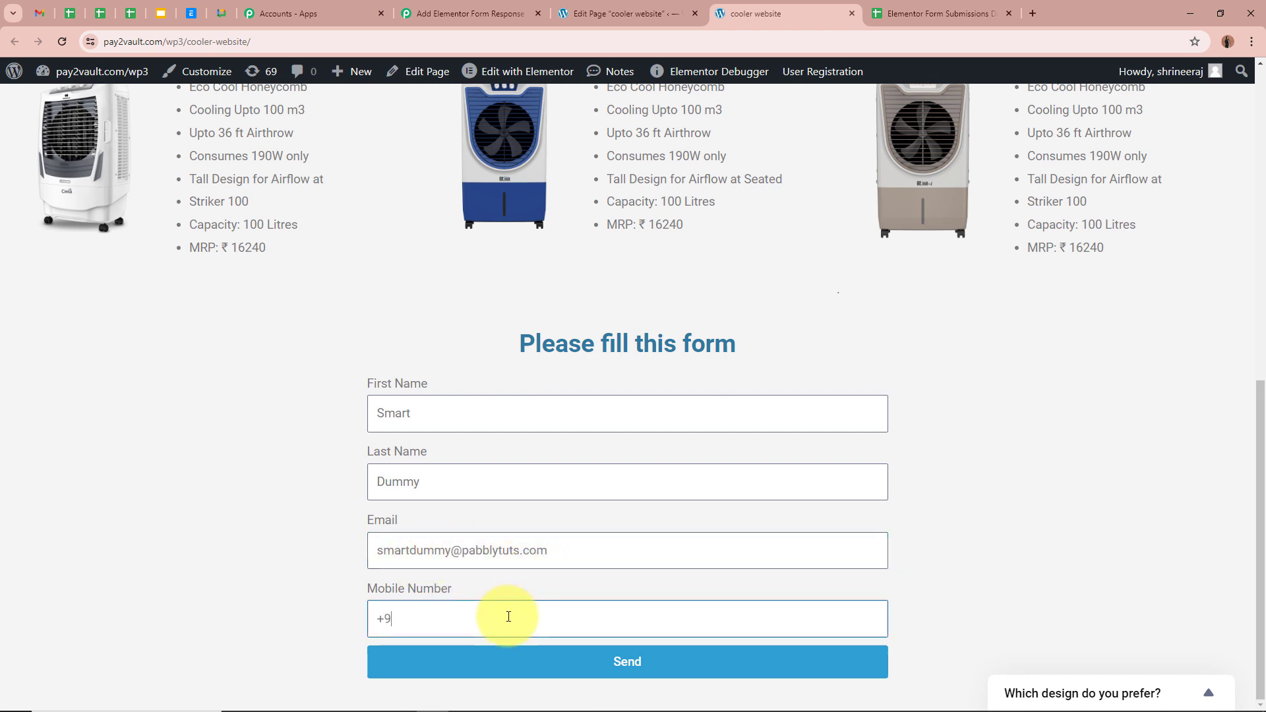
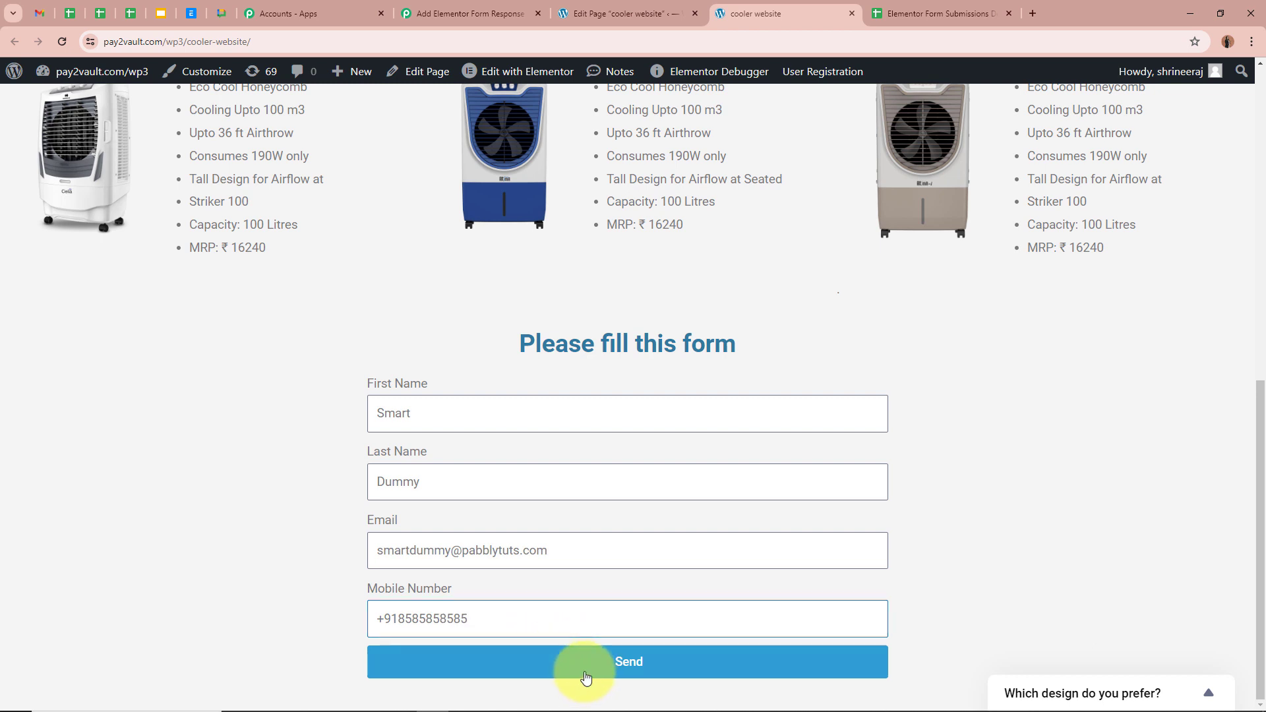
left_click(586, 662)
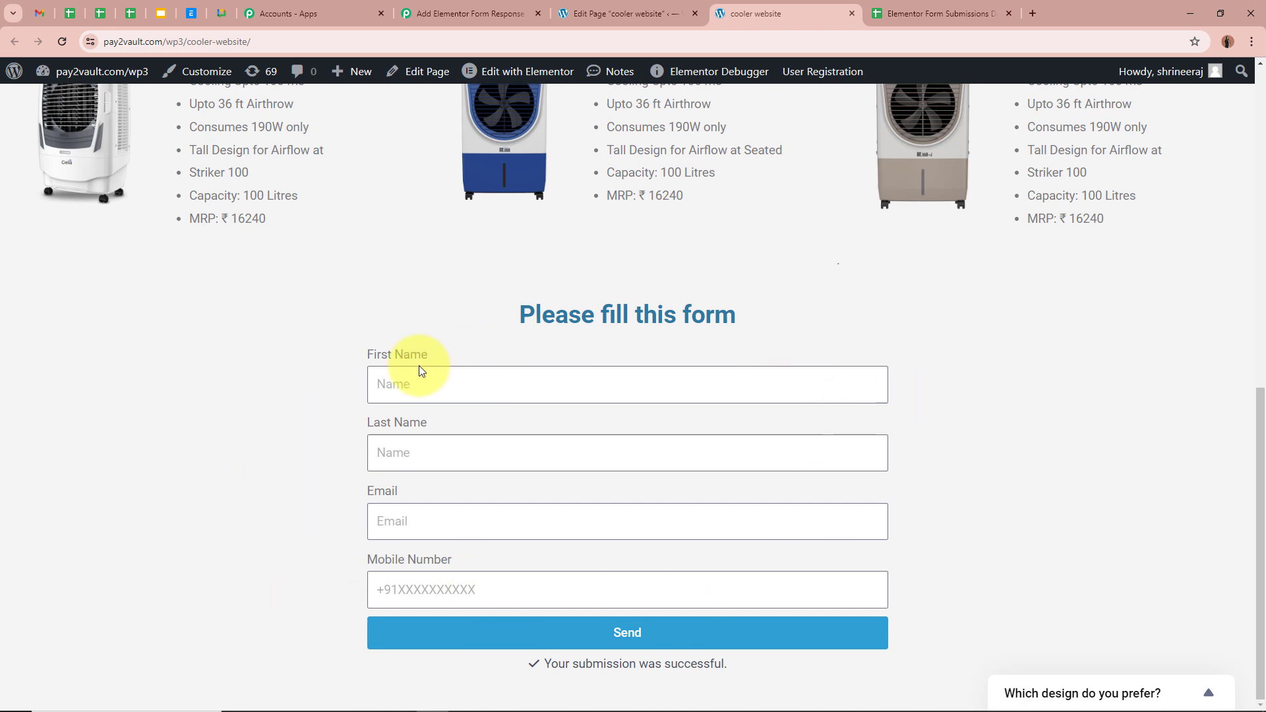
left_click(437, 13)
scroll(291, 361, "down", 10)
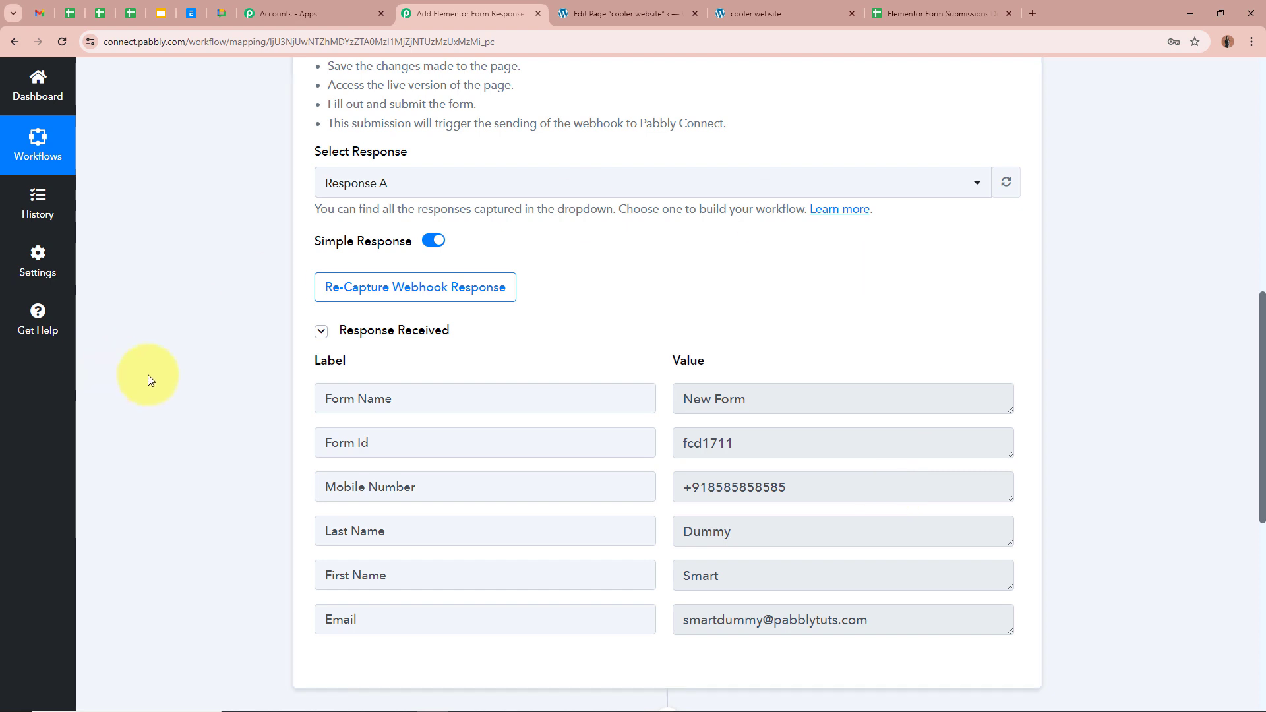
Check the captured response values, including the mobile number, then collapse the Elementor trigger step.
scroll(277, 528, "down", 2)
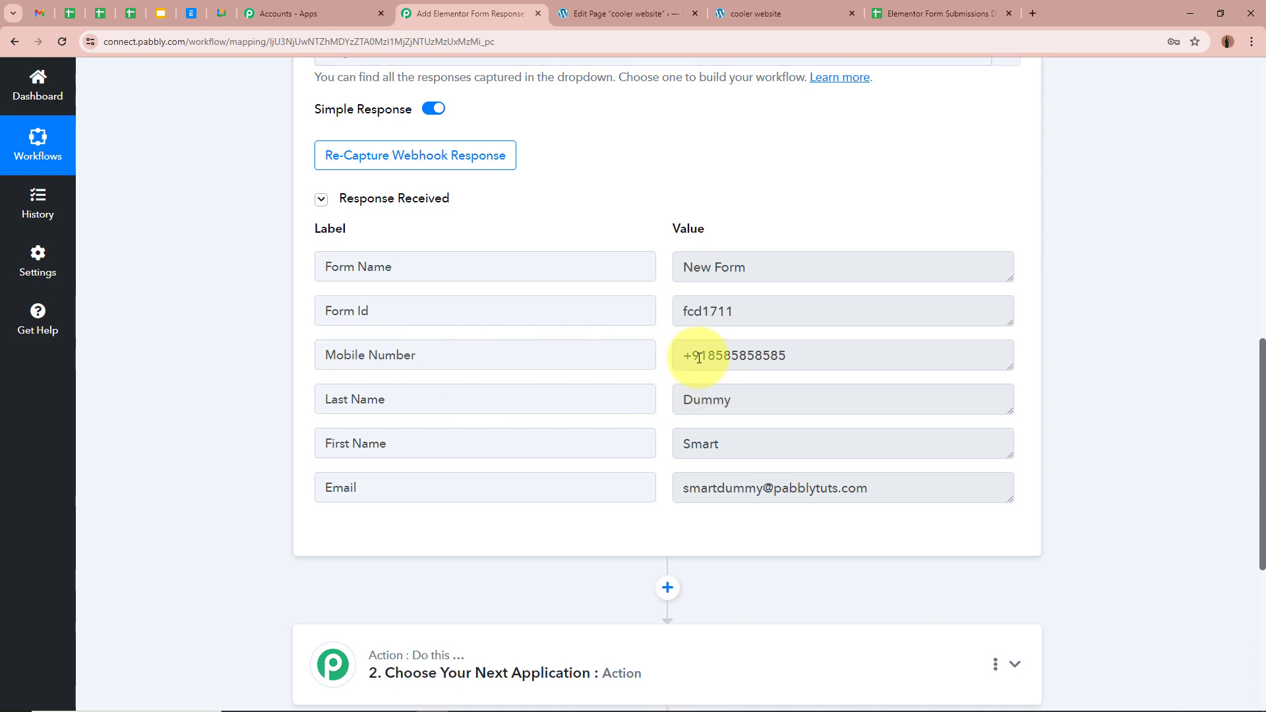
left_click_drag(699, 356, 763, 405)
left_click(1142, 453)
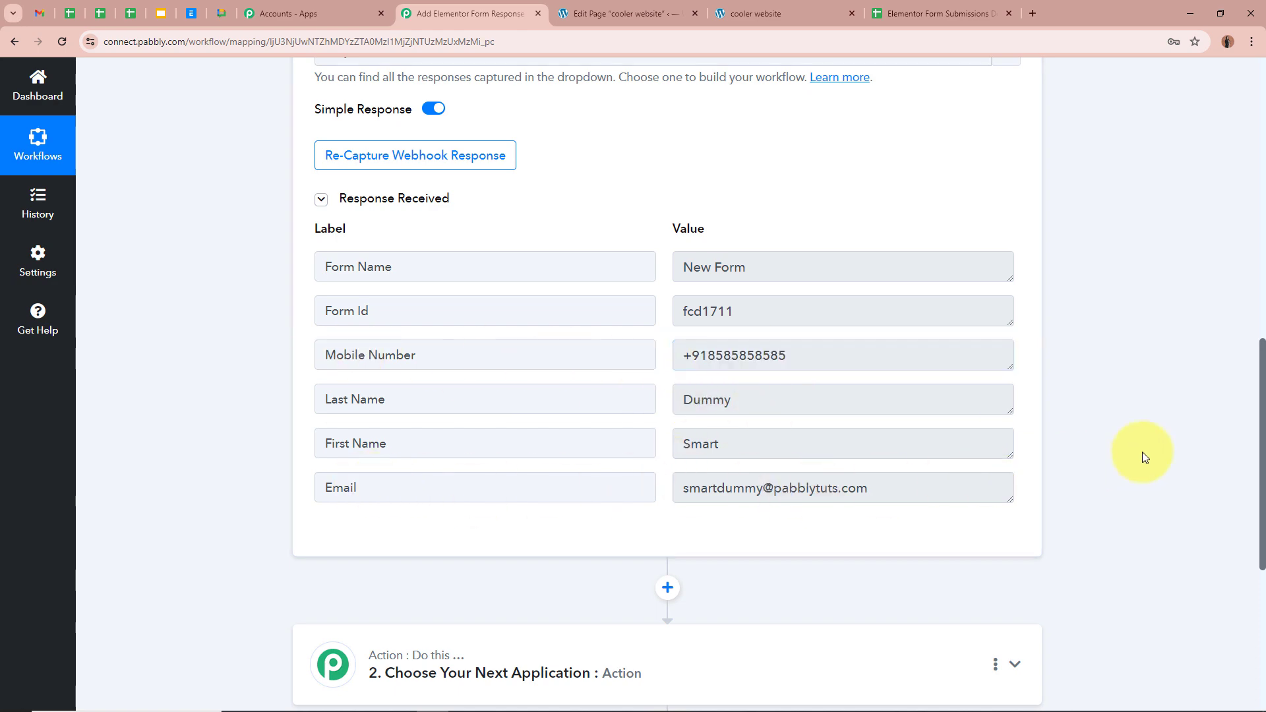
scroll(1142, 453, "up", 10)
left_click(1014, 328)
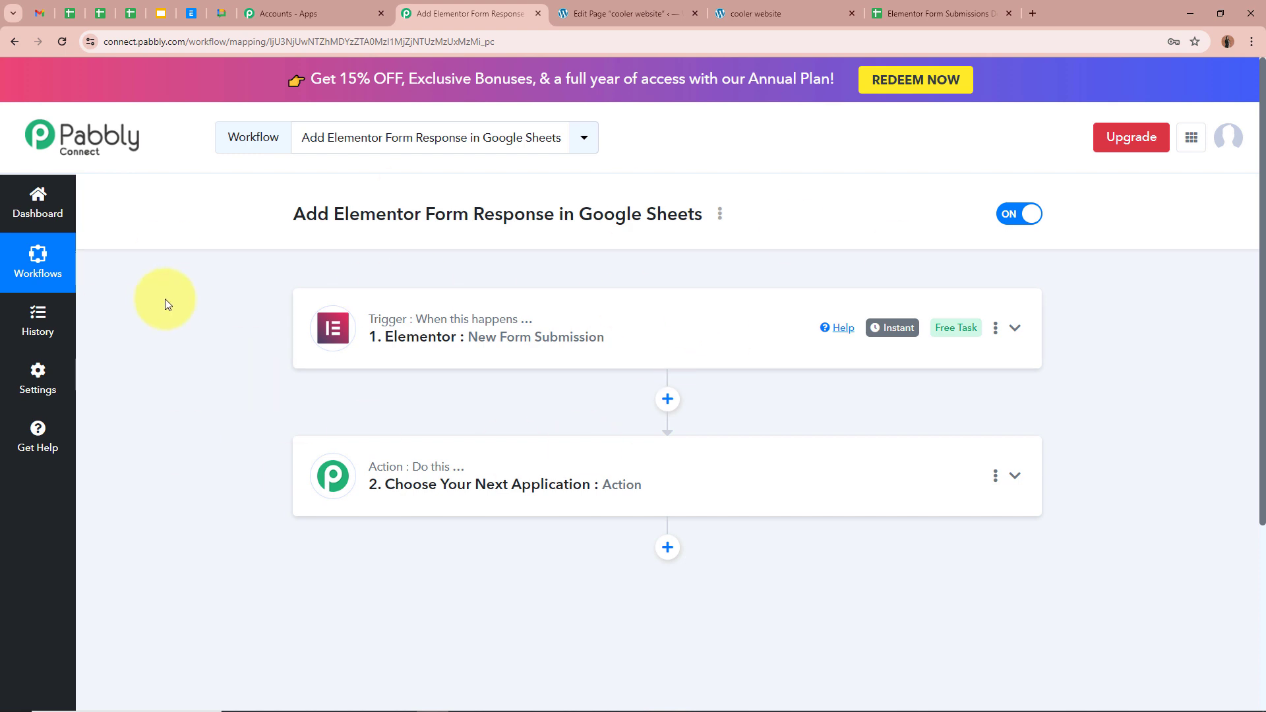
scroll(165, 299, "down", 1)
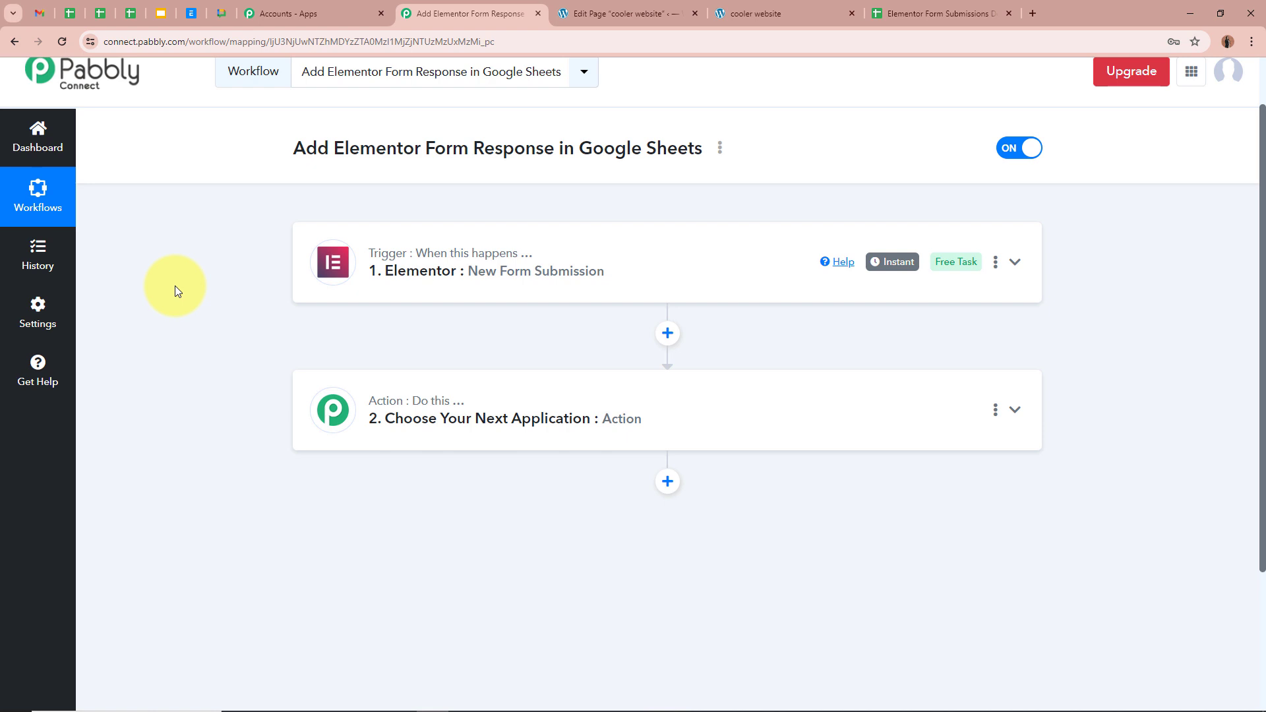
Set step 2 to Google Sheets, found by searching 'Googl', with the Add New Row event, and start connecting an account.
left_click(1015, 410)
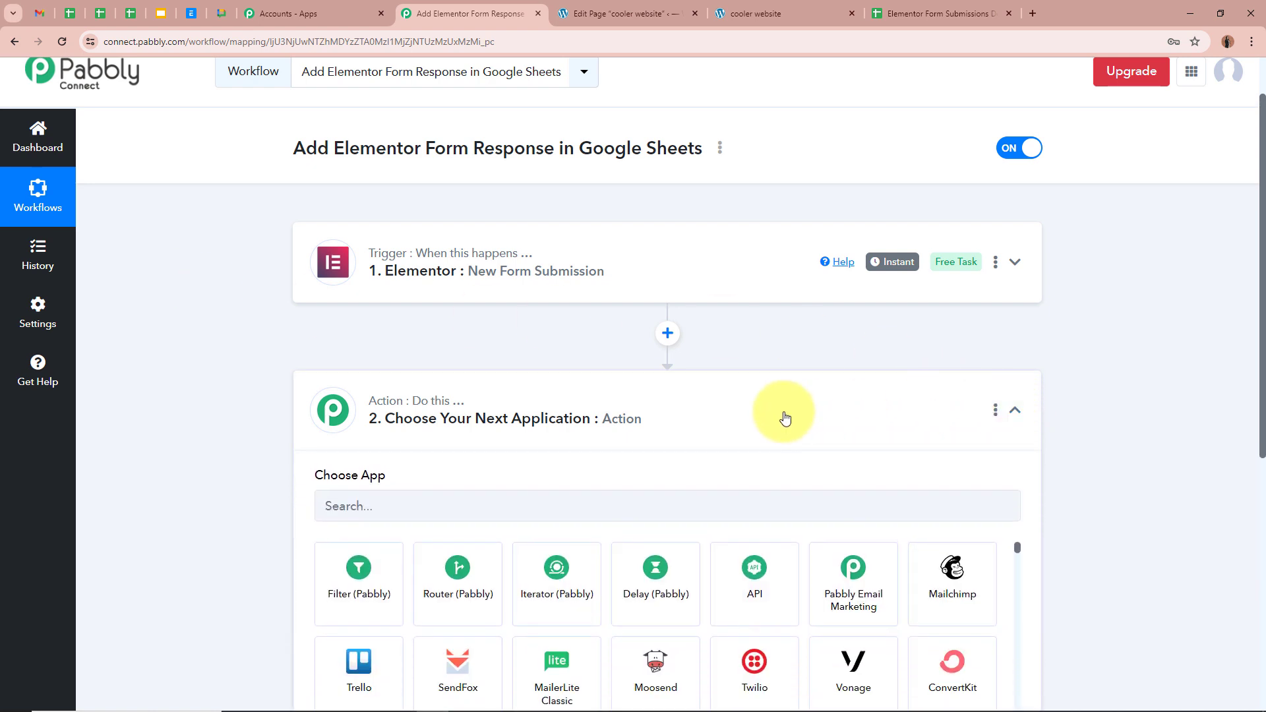
left_click(540, 344)
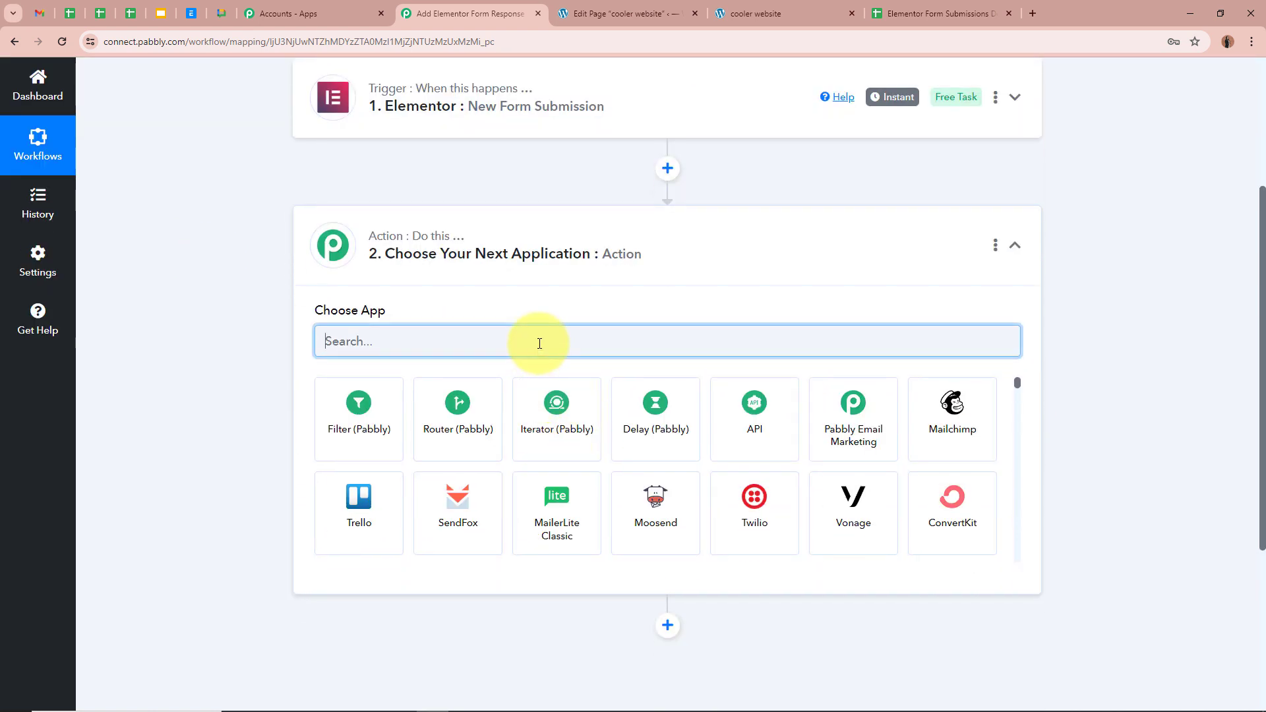
type("Google")
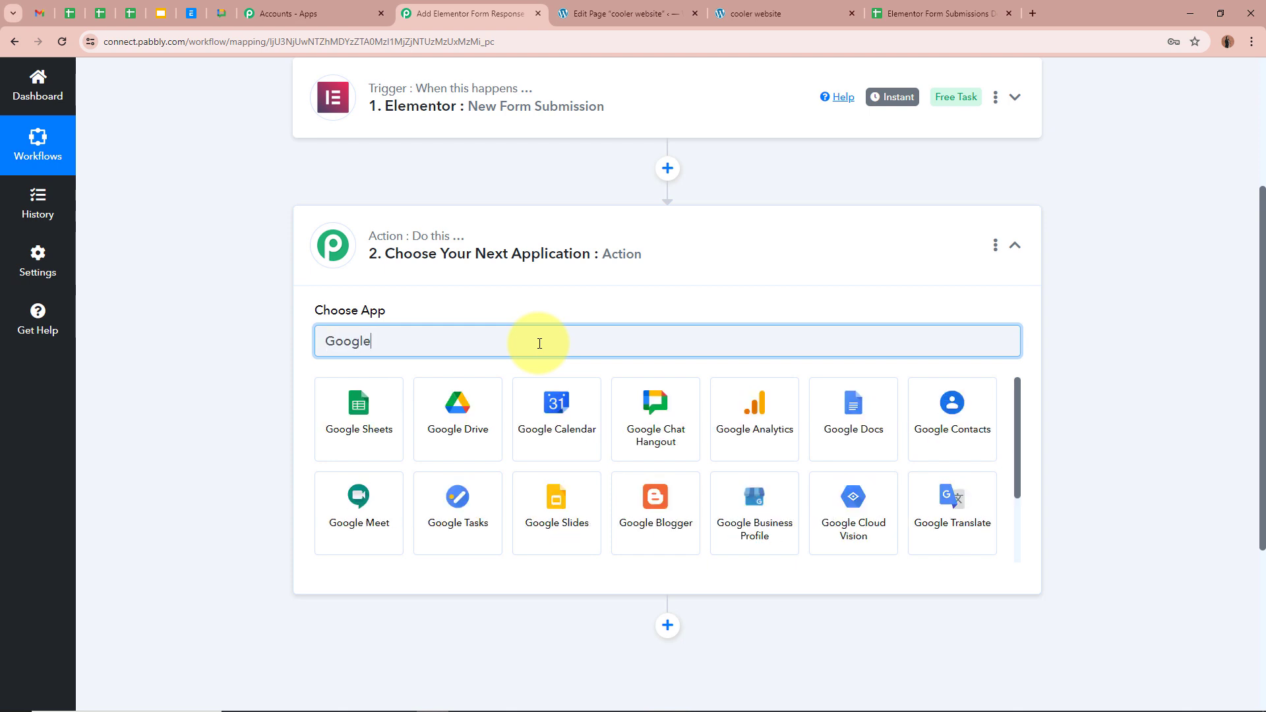
left_click(357, 410)
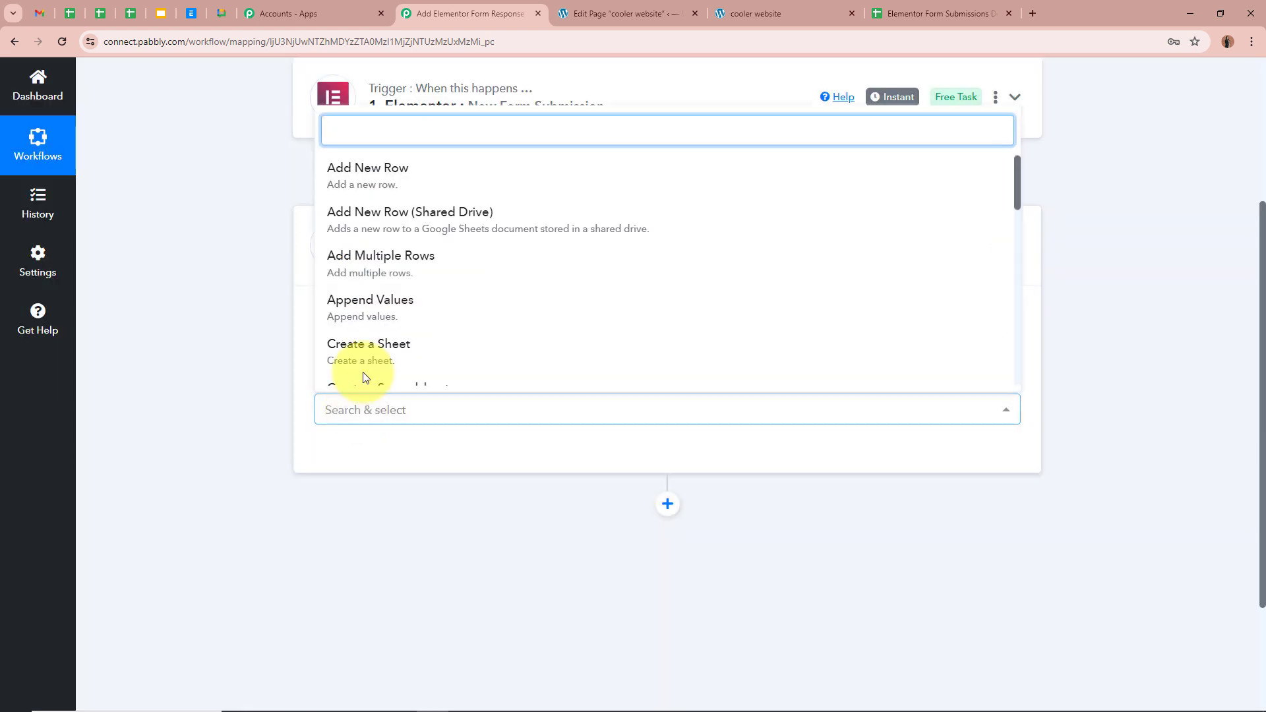
left_click(384, 178)
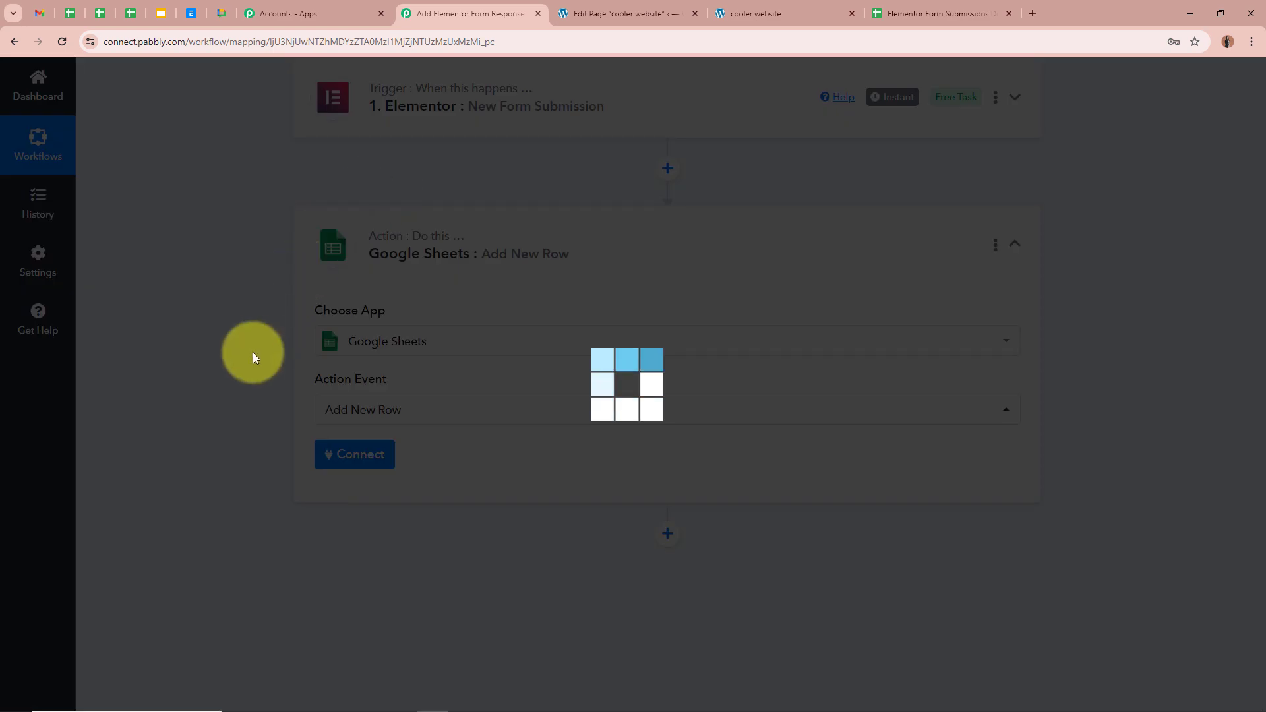
left_click(382, 463)
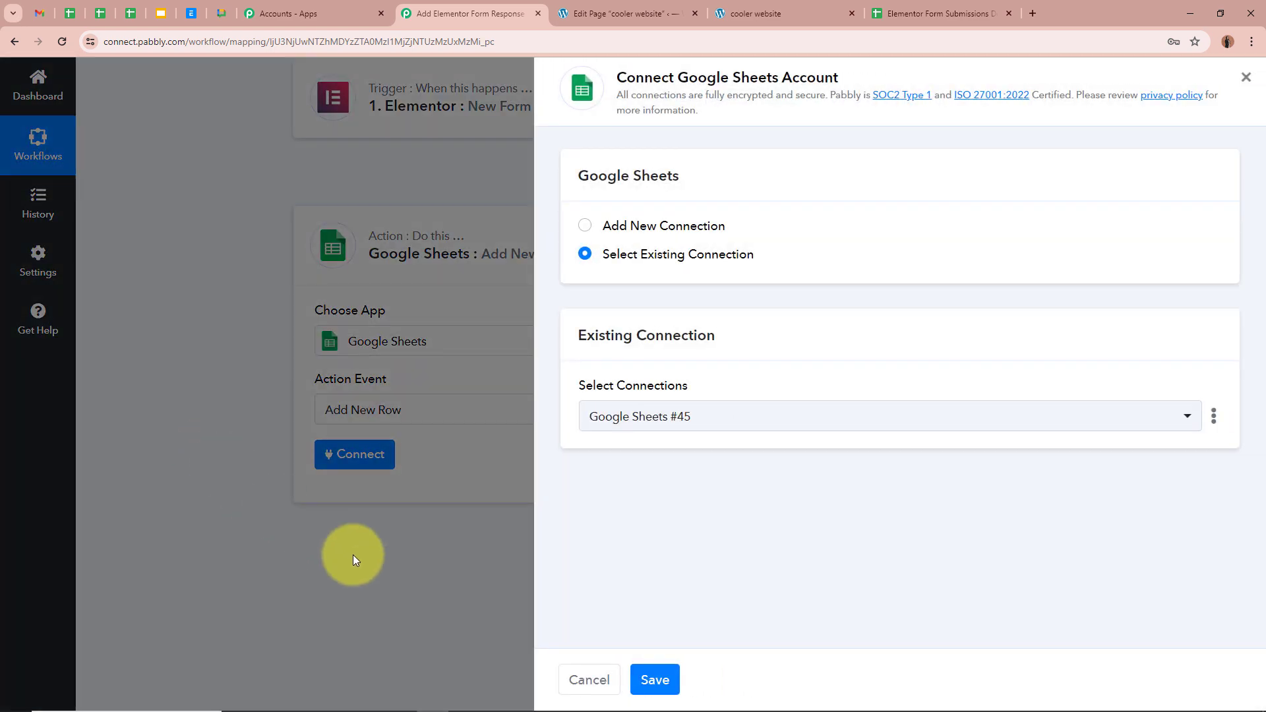
Add a new Google Sheets connection by signing in with Google and allowing Pabbly access.
left_click(586, 226)
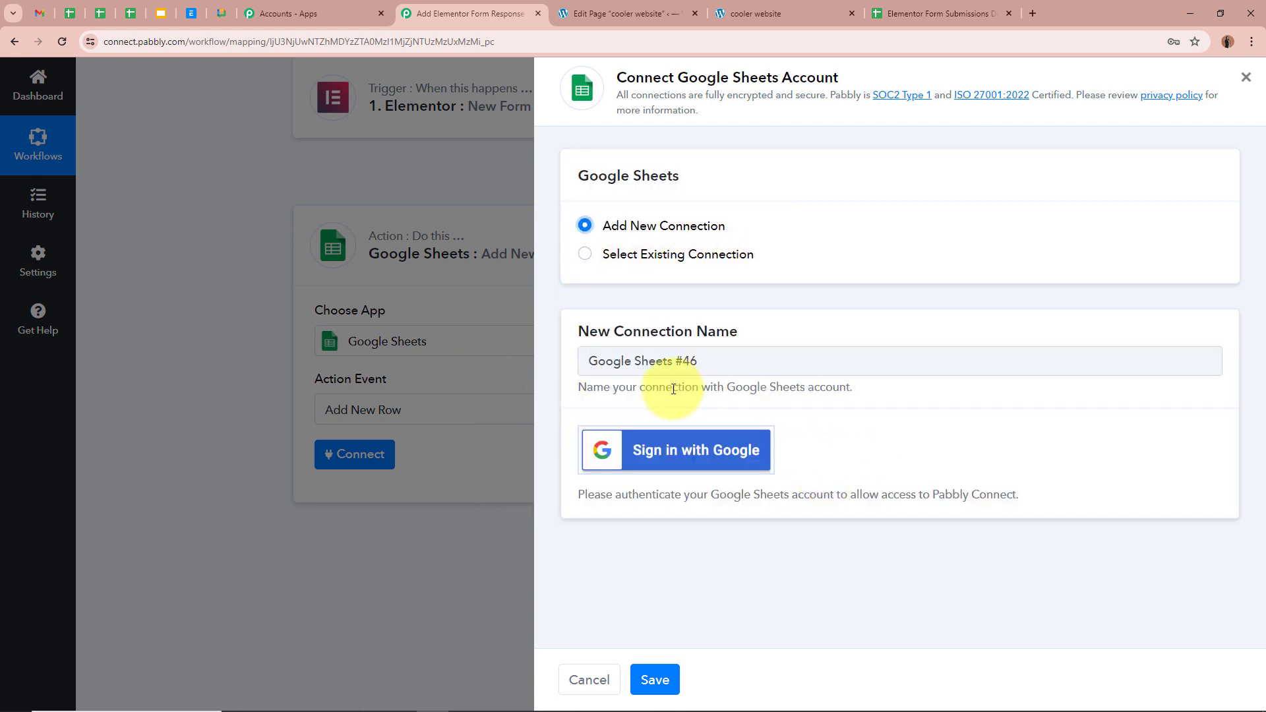
left_click(675, 451)
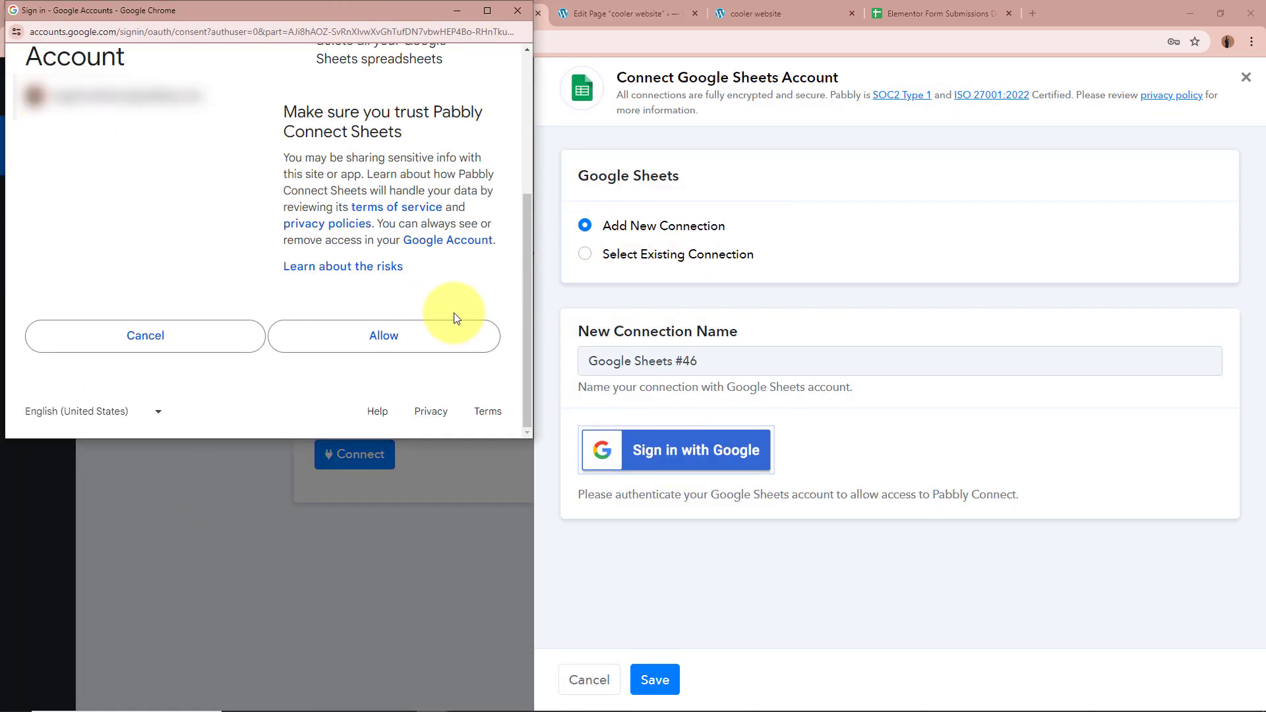
left_click(423, 339)
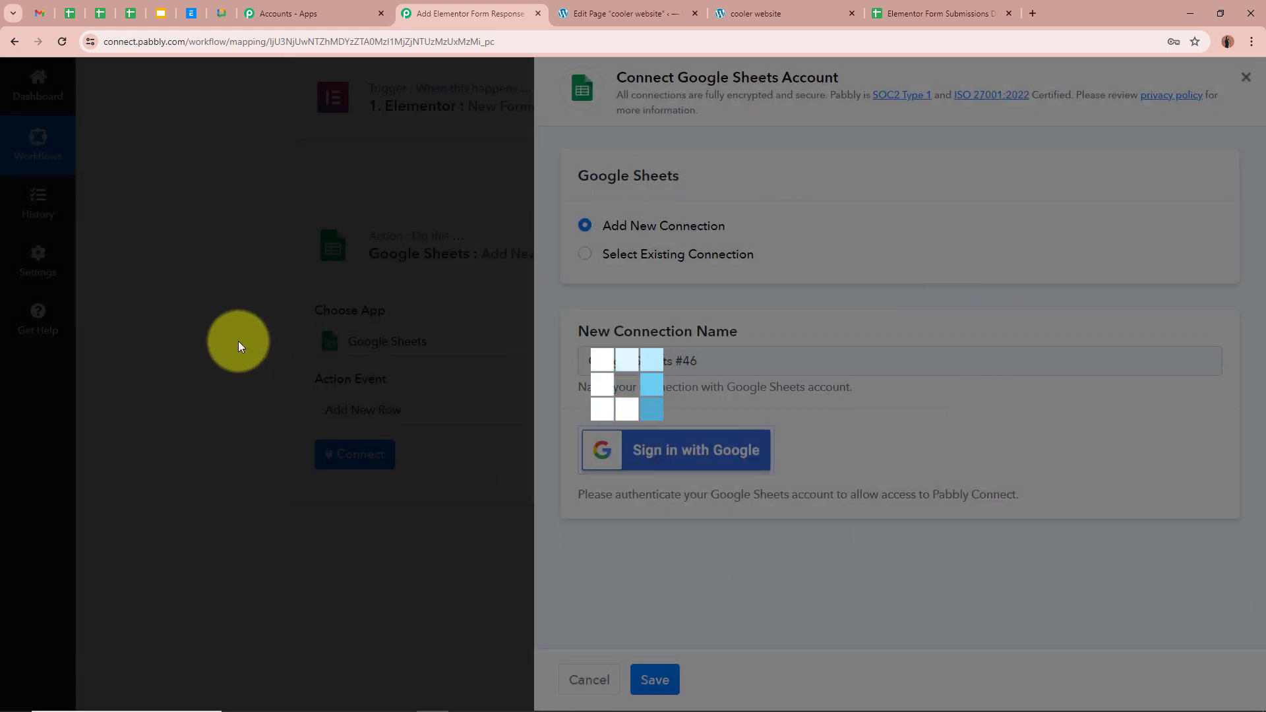
Check the empty row in the Elementor Form Submissions Details sheet, then open the spreadsheet list.
scroll(239, 342, "down", 4)
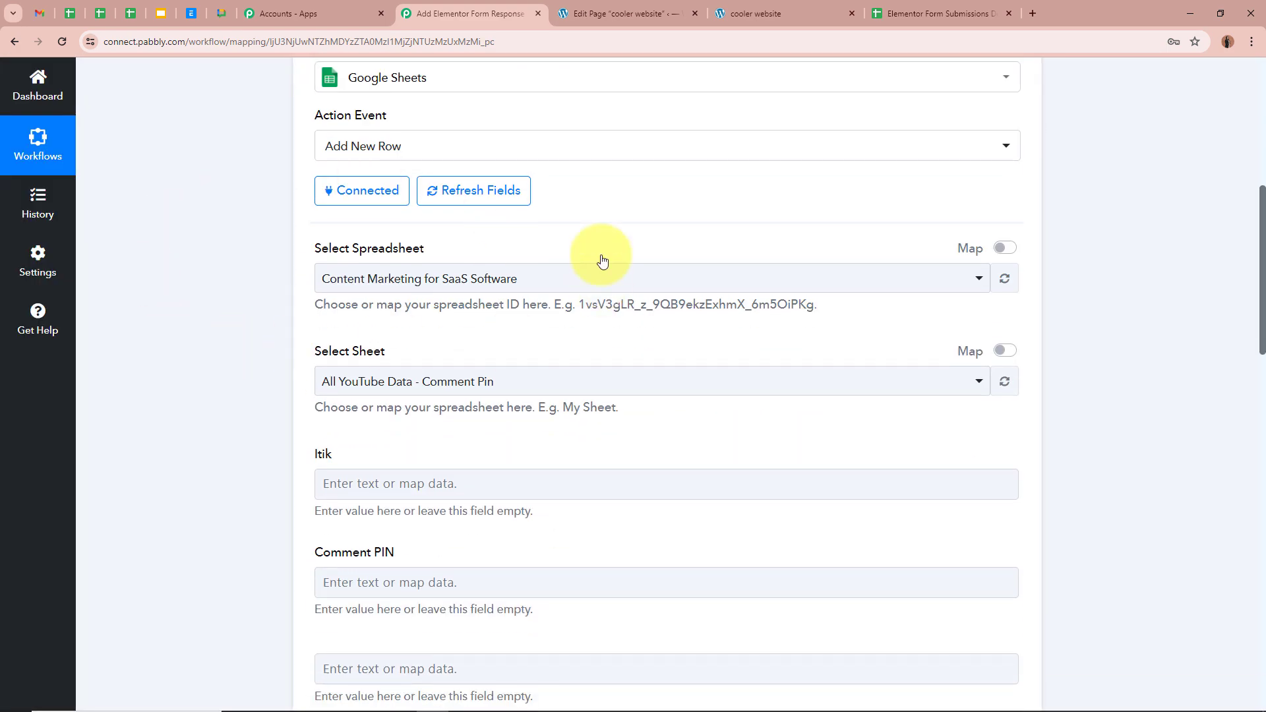
left_click(930, 14)
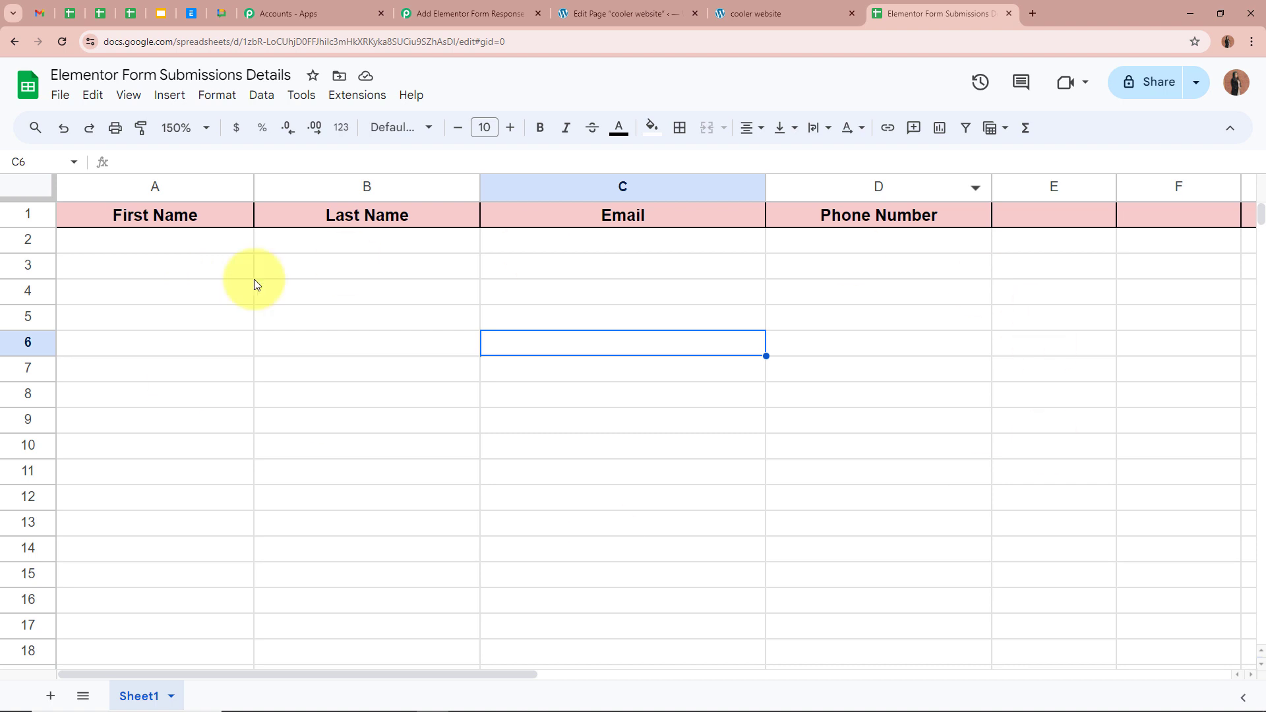
left_click(218, 243)
left_click(455, 242)
left_click(607, 243)
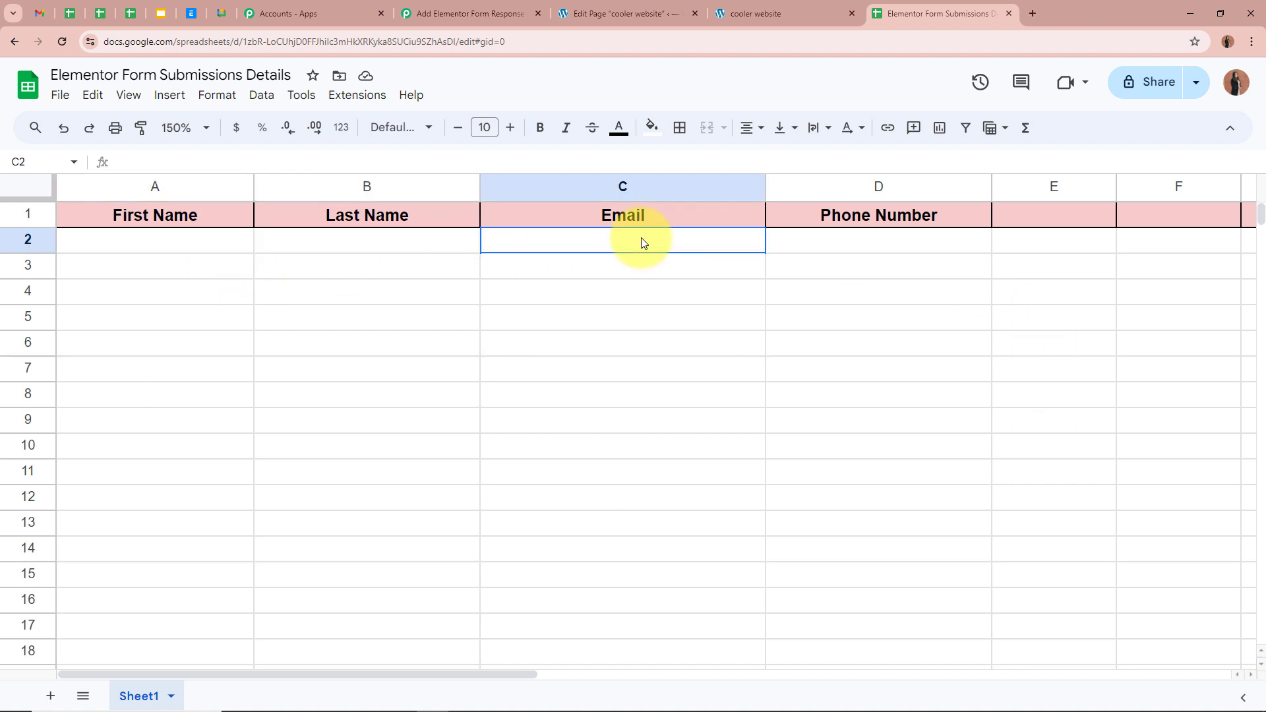
left_click(889, 248)
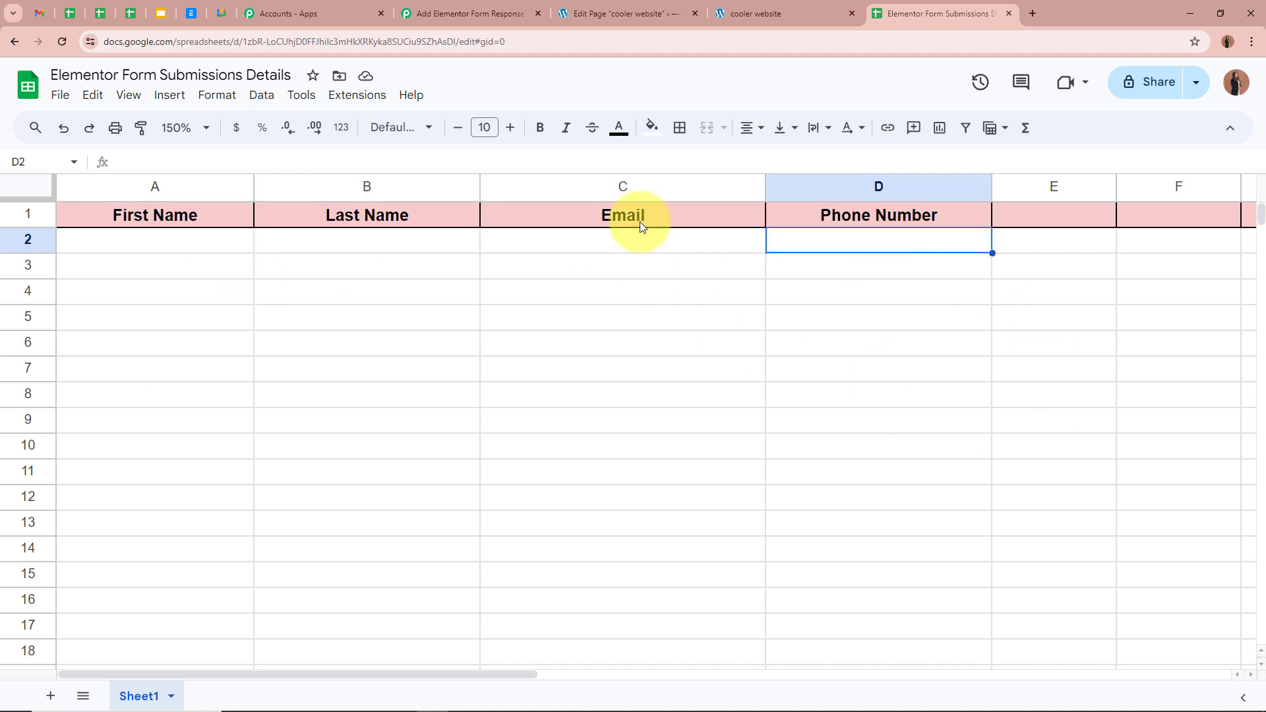
left_click(471, 13)
left_click(469, 280)
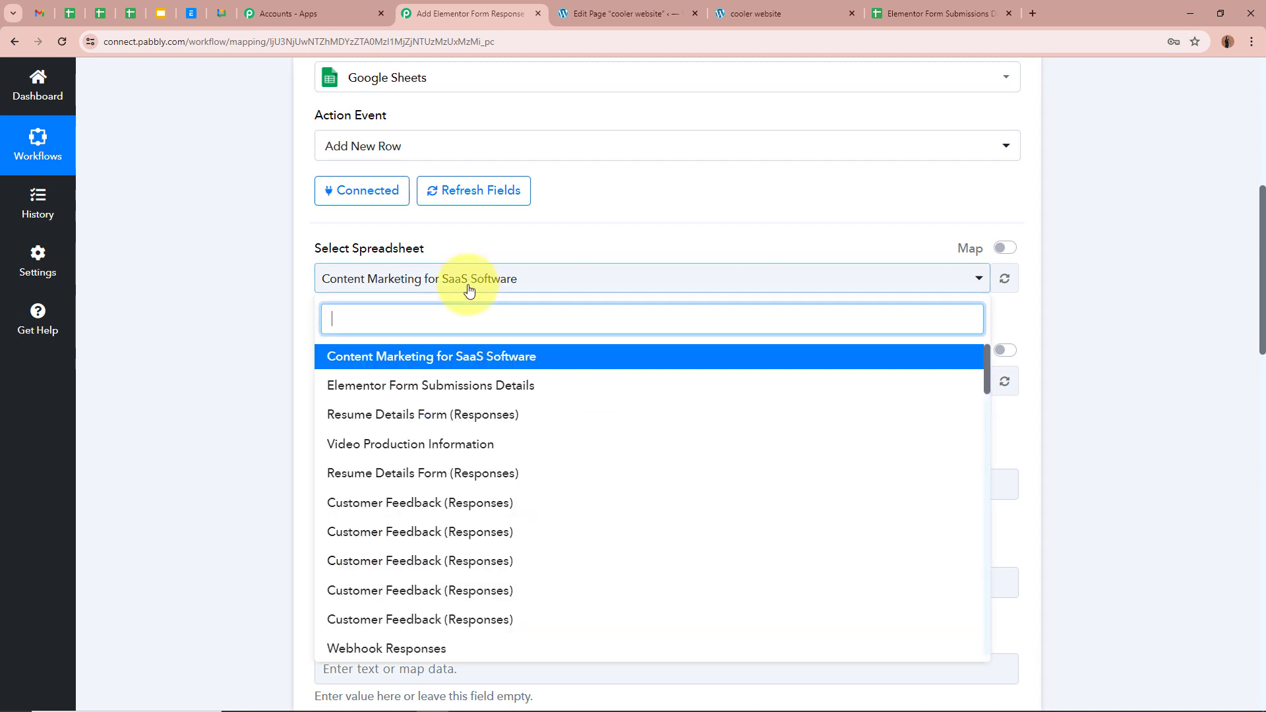
Target the Elementor Form Submissions Details spreadsheet and its Sheet1.
left_click(451, 384)
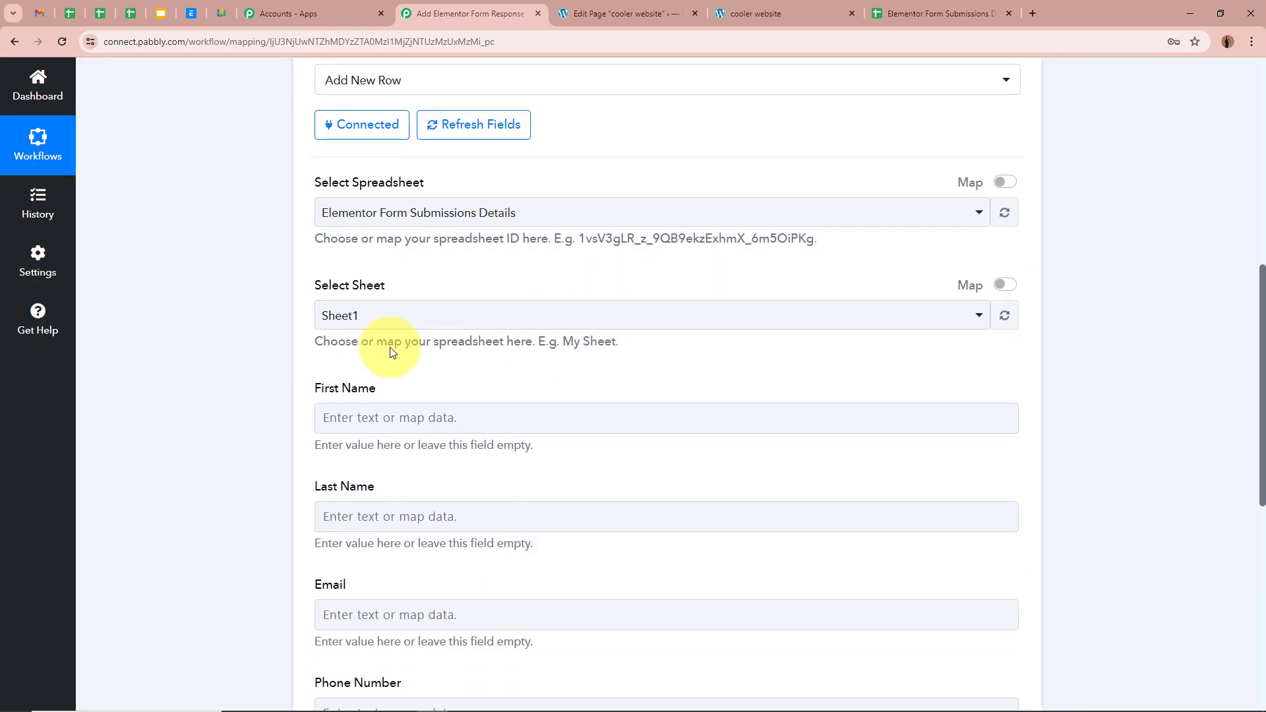
left_click(975, 12)
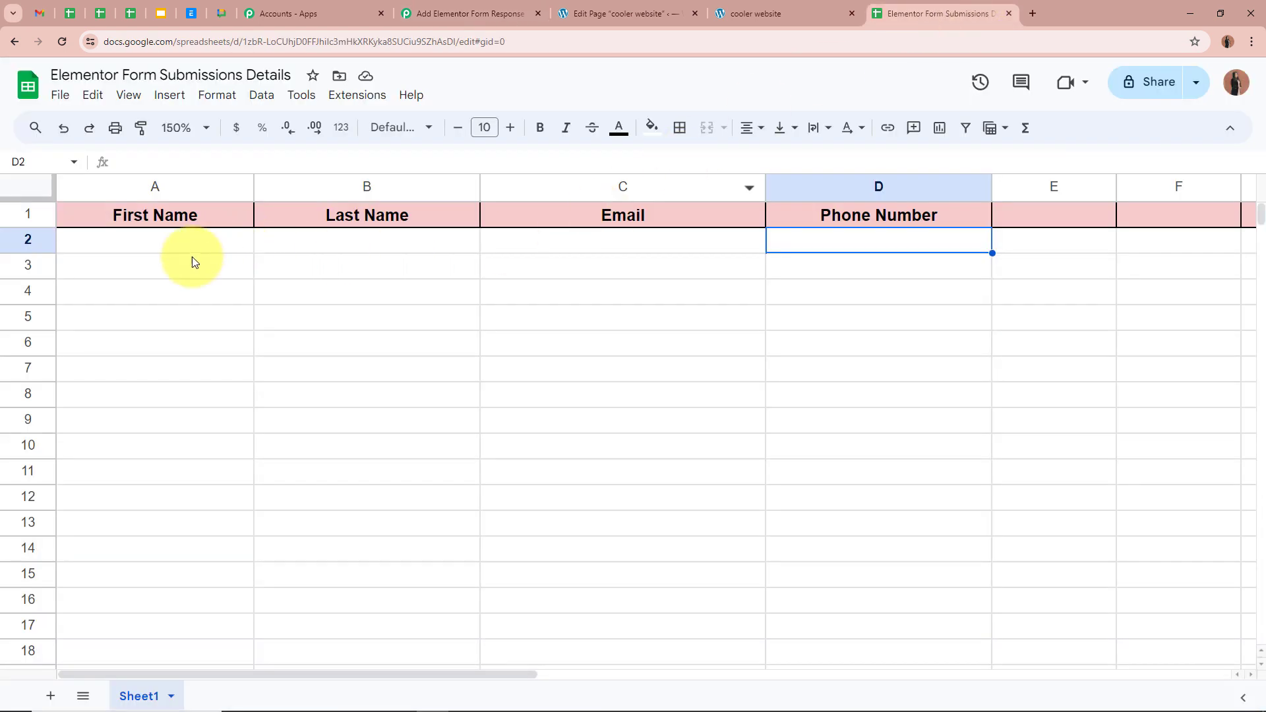
left_click(470, 13)
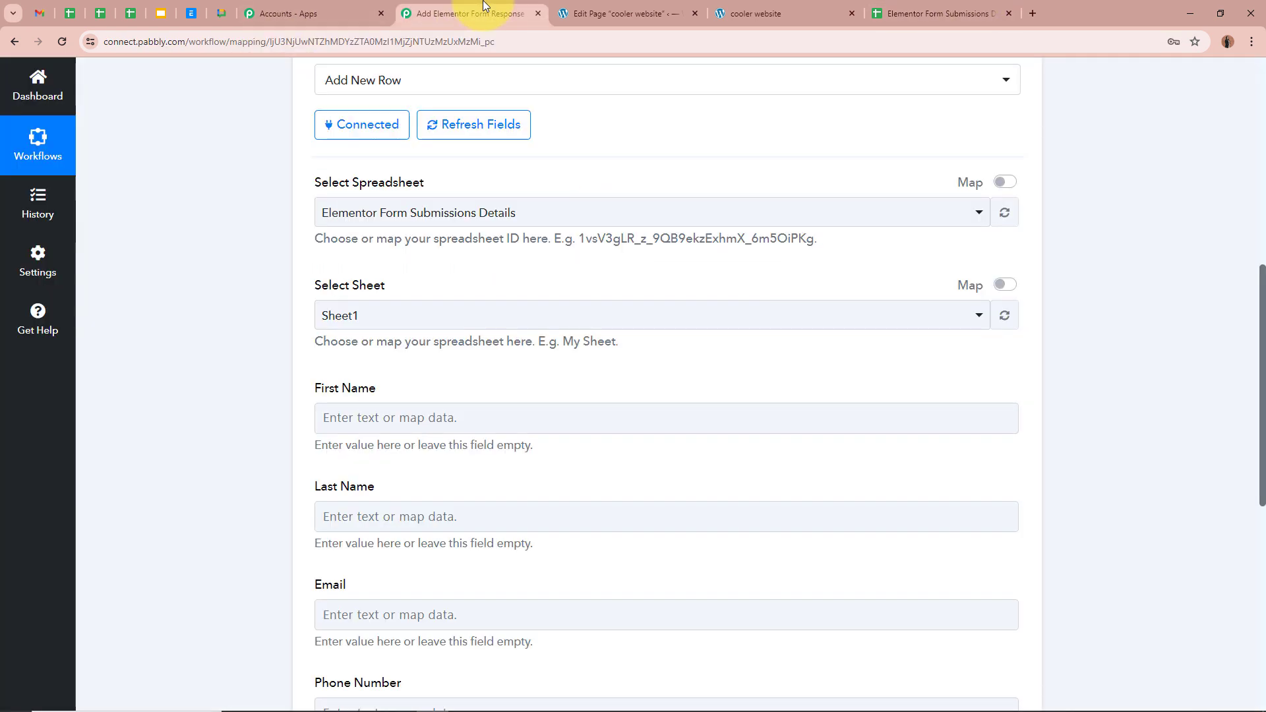
left_click(424, 316)
left_click(424, 389)
scroll(209, 330, "down", 3)
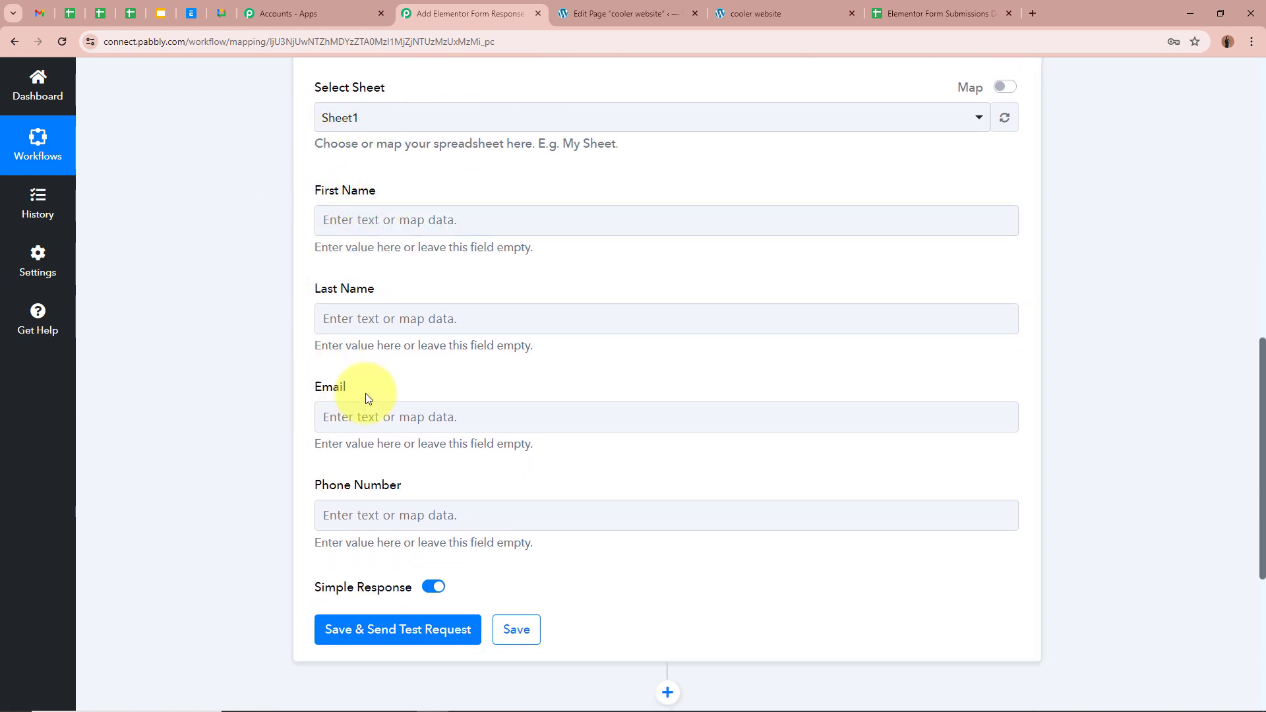
Compare the sheet's First Name, Last Name, Email and Phone Number column headers.
left_click(947, 8)
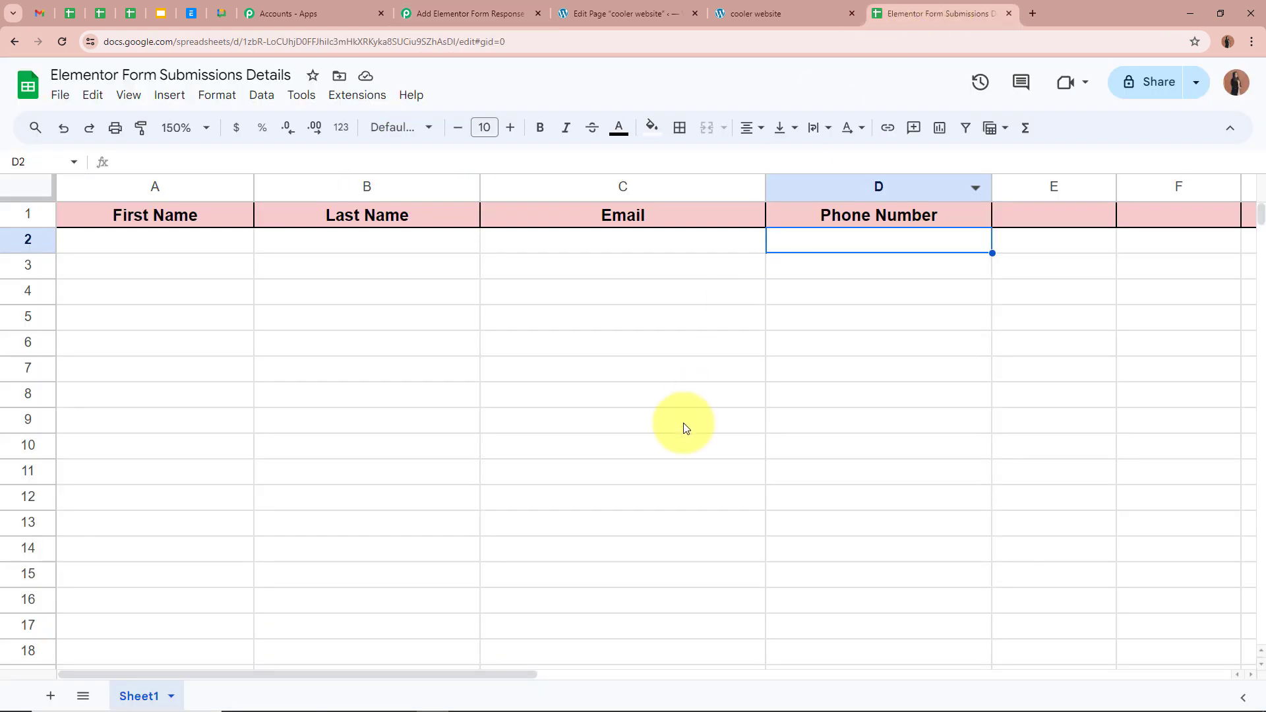
left_click(223, 224)
left_click(343, 216)
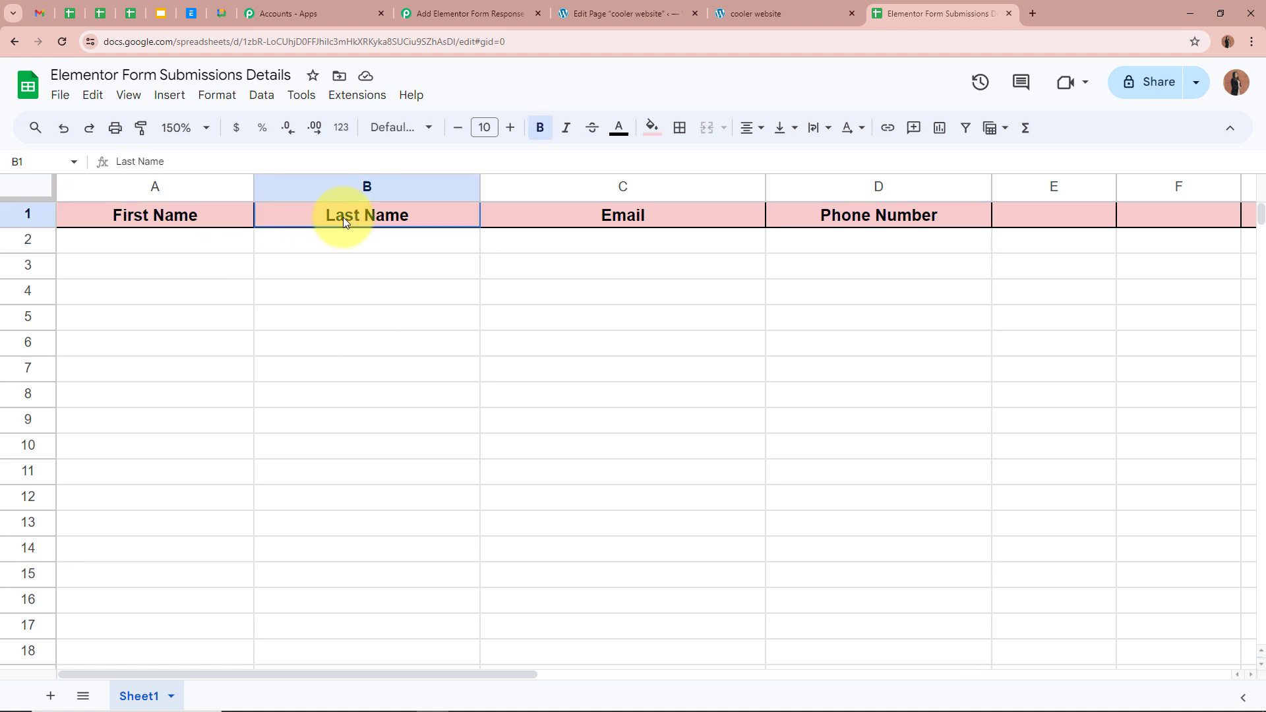
left_click(521, 216)
left_click(834, 220)
left_click(834, 356)
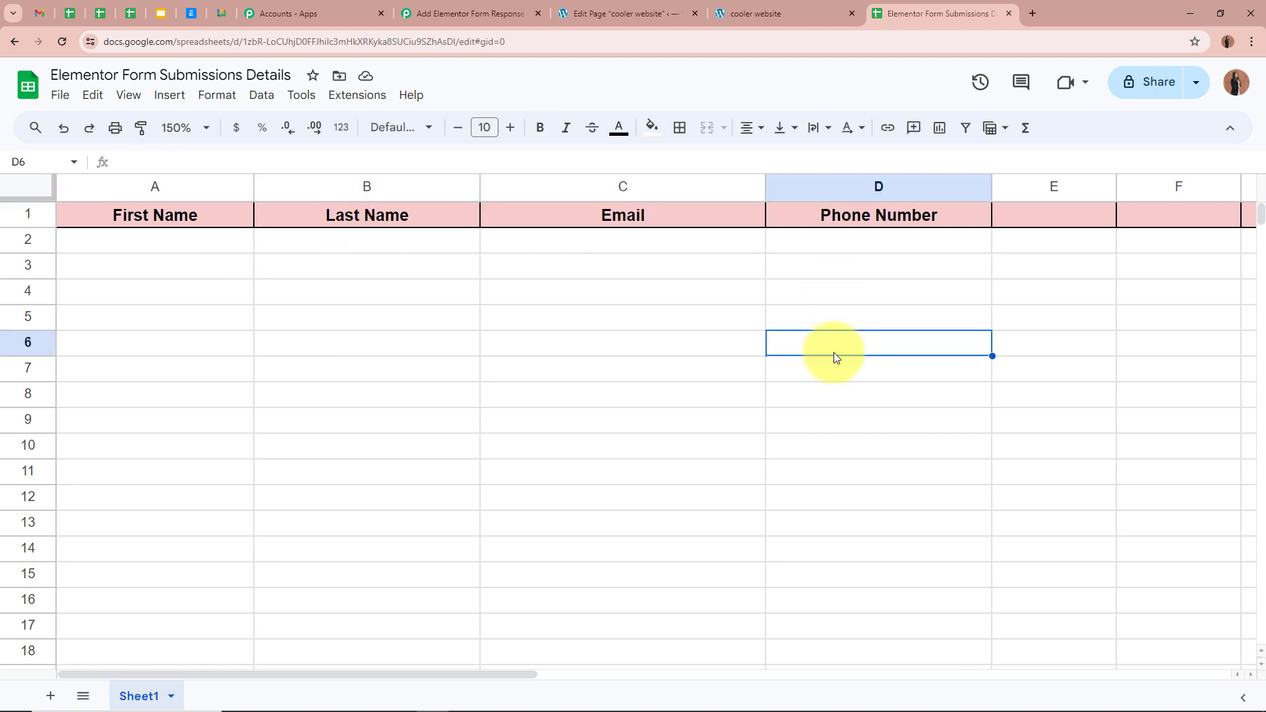
Review row 2 cells A2–D2, then return to the Add New Row mapping fields.
left_click(152, 243)
left_click(343, 242)
left_click(610, 245)
left_click(828, 246)
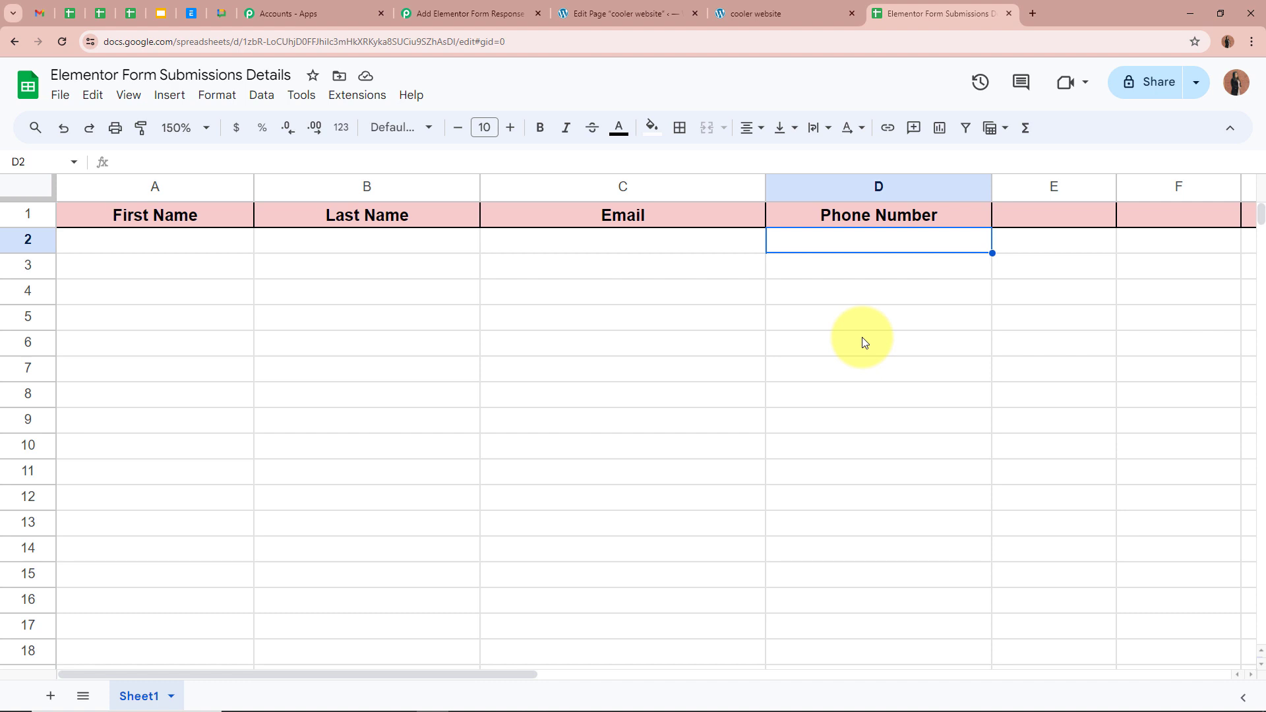
left_click(471, 12)
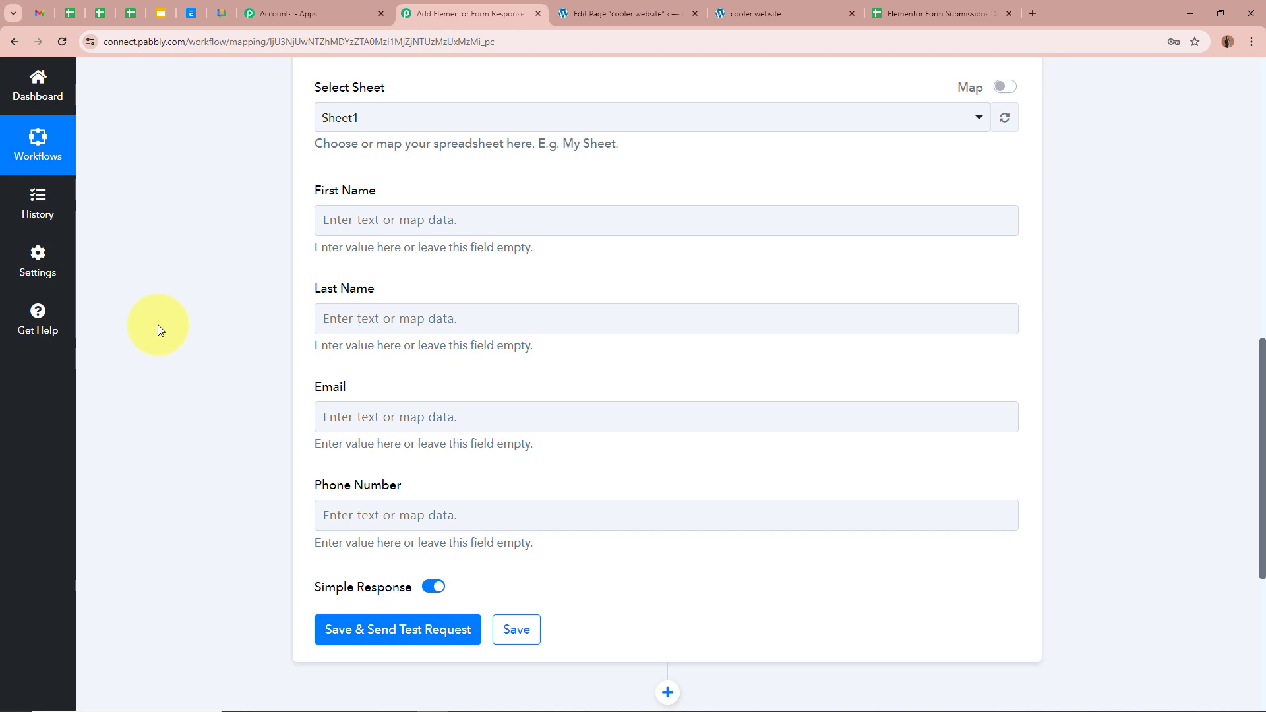
scroll(165, 330, "up", 10)
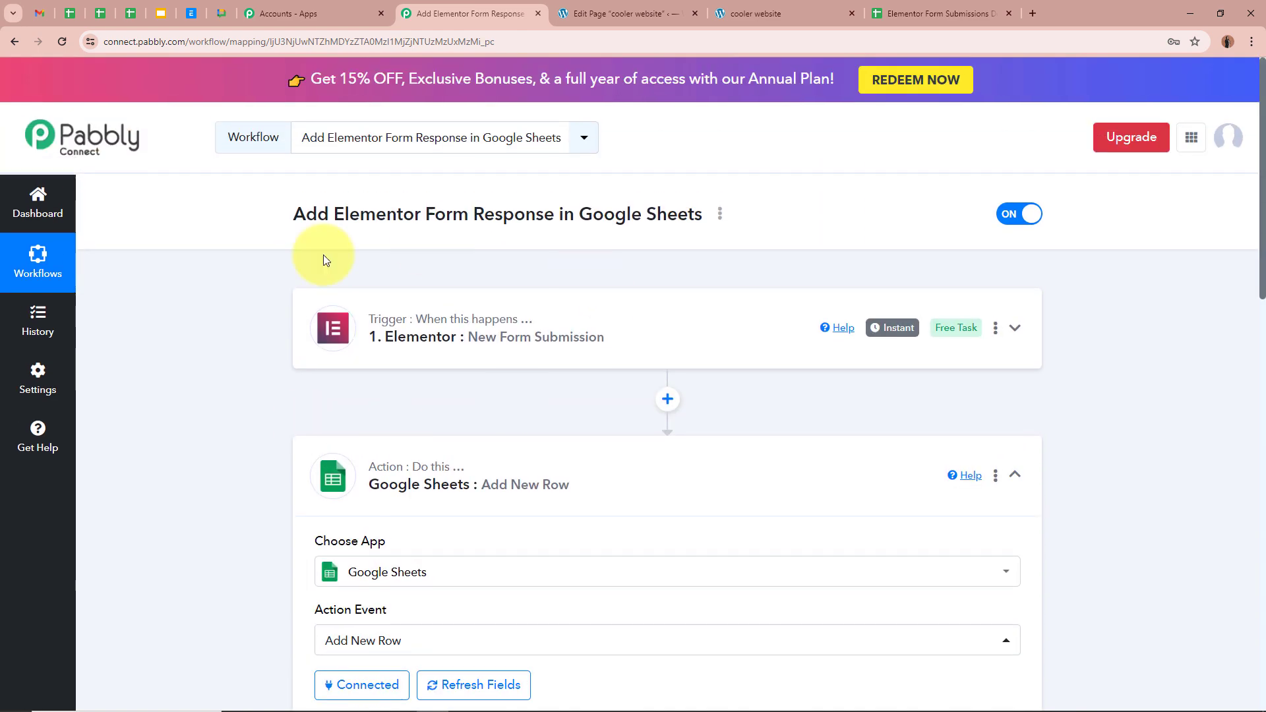
scroll(182, 397, "down", 10)
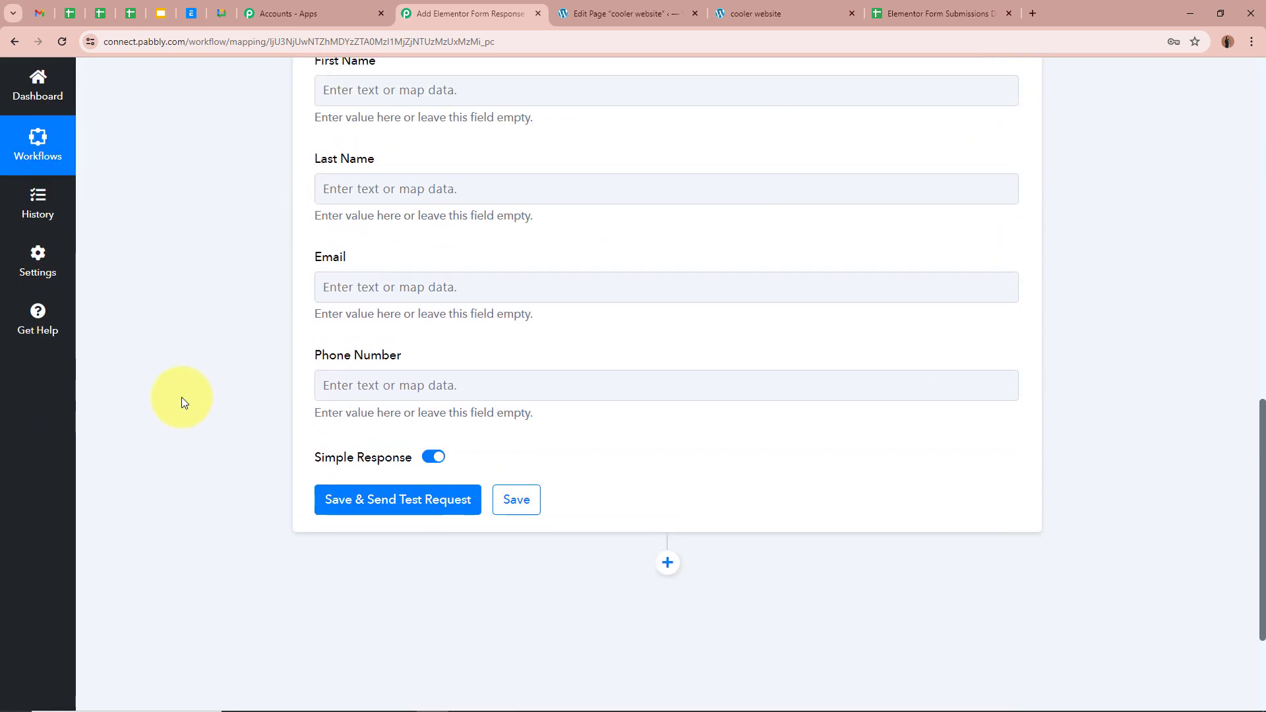
Map Elementor's submitted first name and last name into the First Name and Last Name fields.
left_click(339, 187)
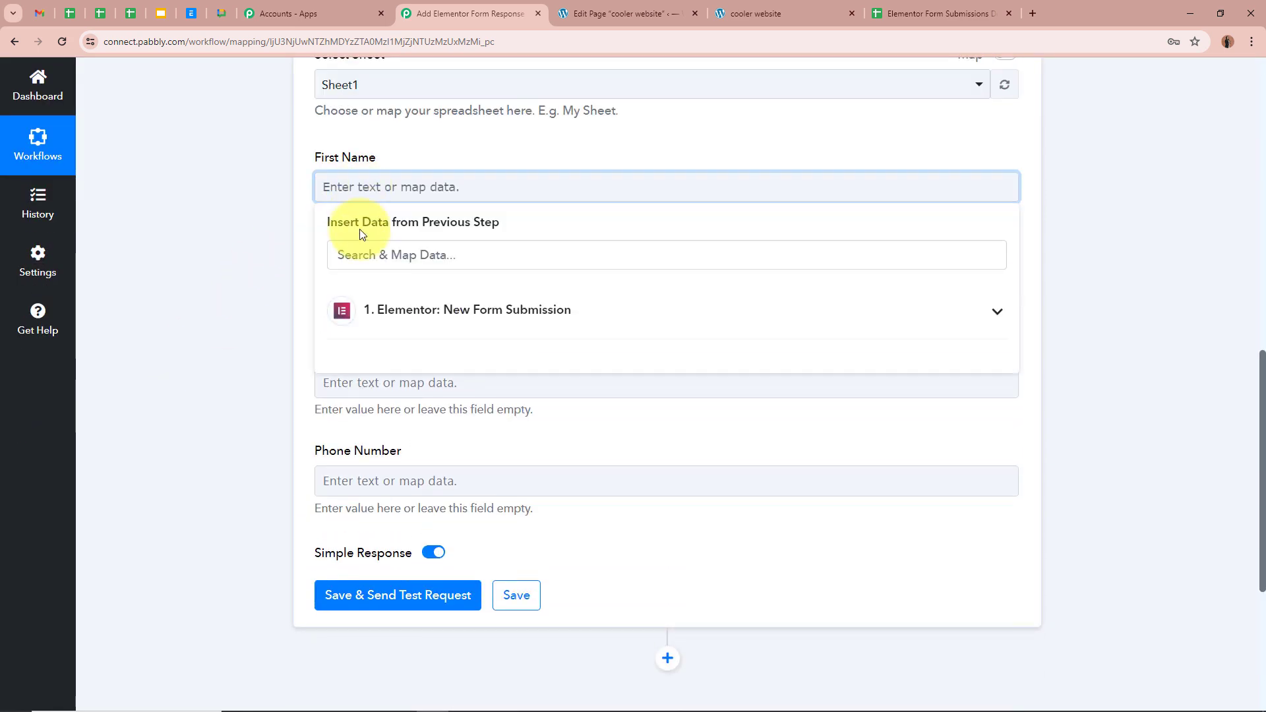
scroll(600, 323, "up", 10)
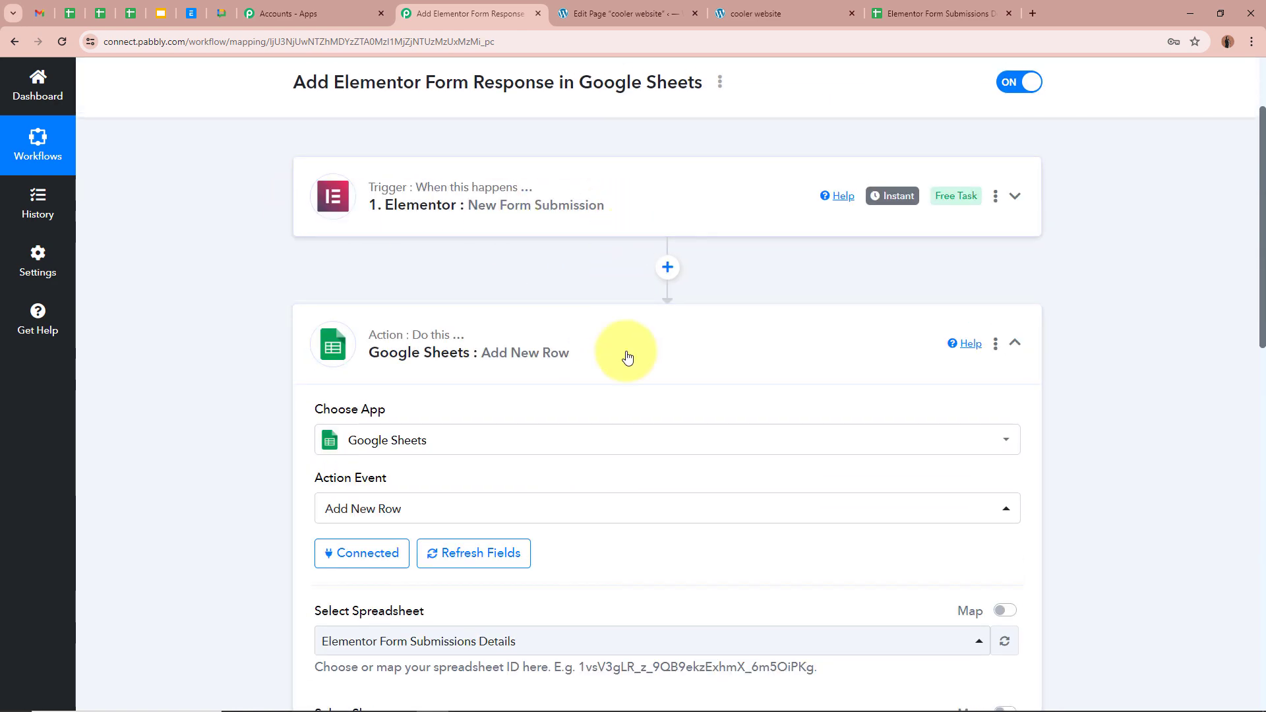
scroll(627, 353, "down", 5)
scroll(627, 353, "down", 5)
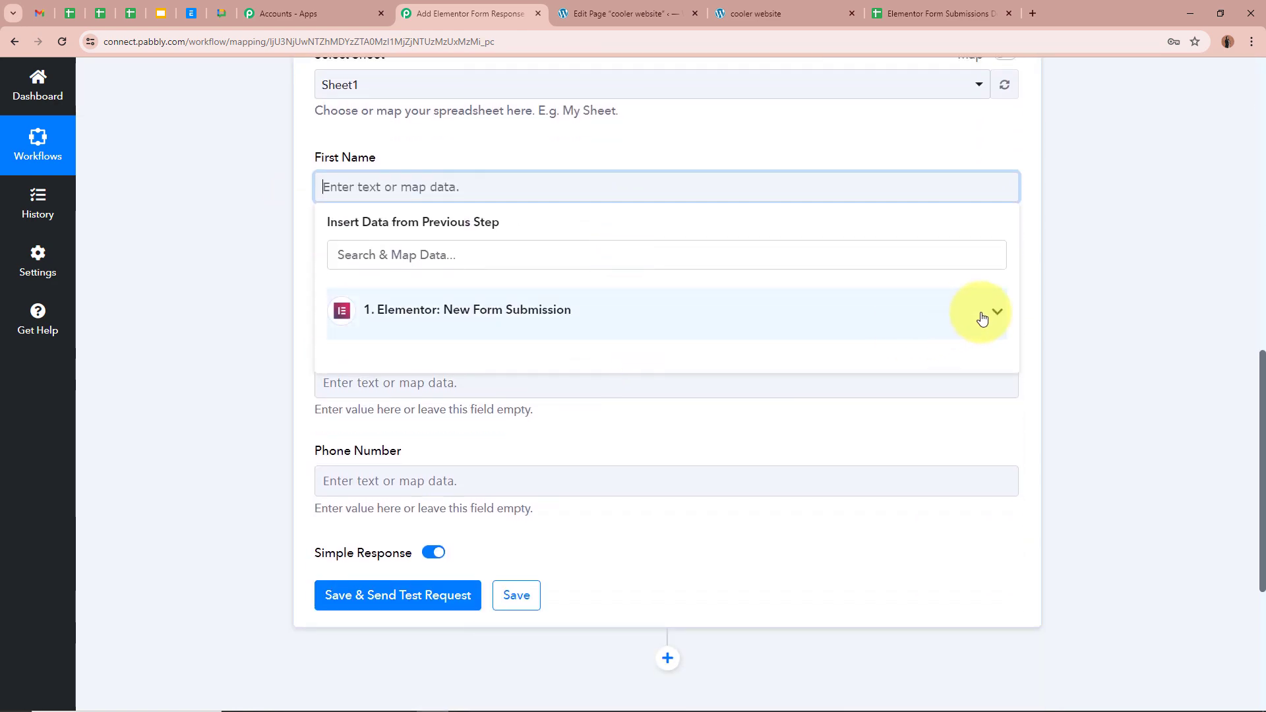
left_click(982, 316)
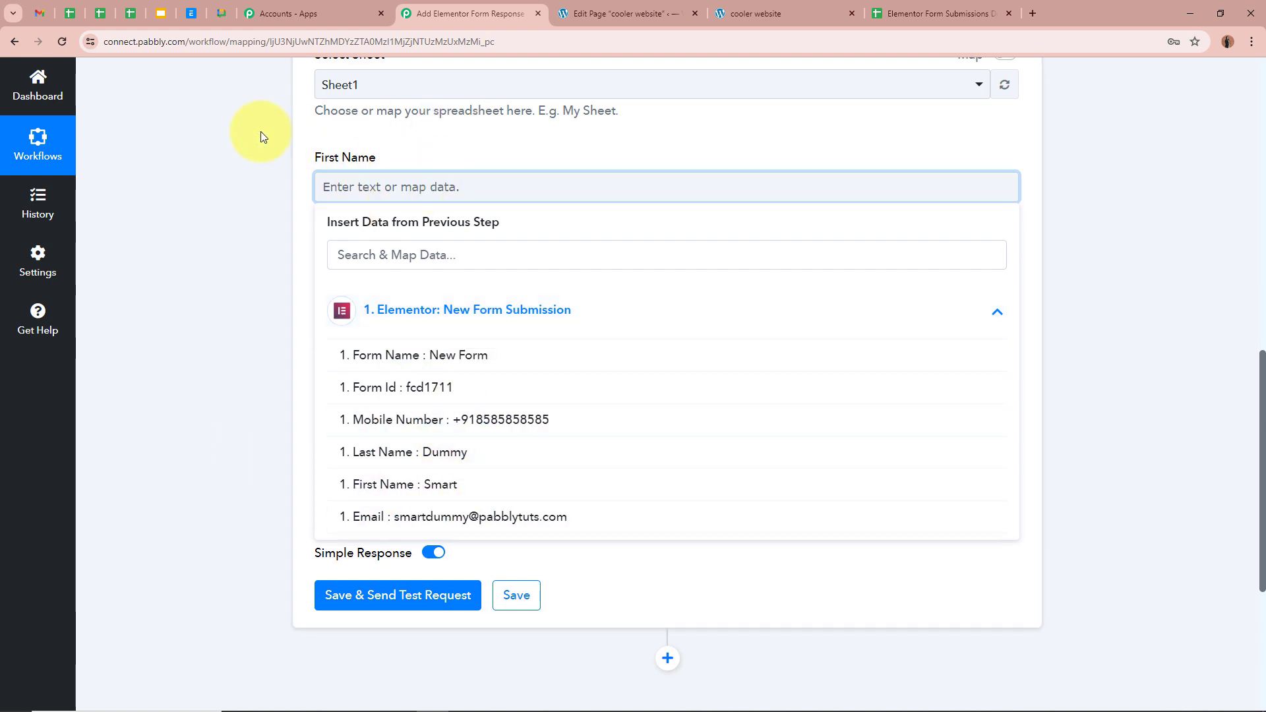
left_click(404, 484)
left_click(164, 233)
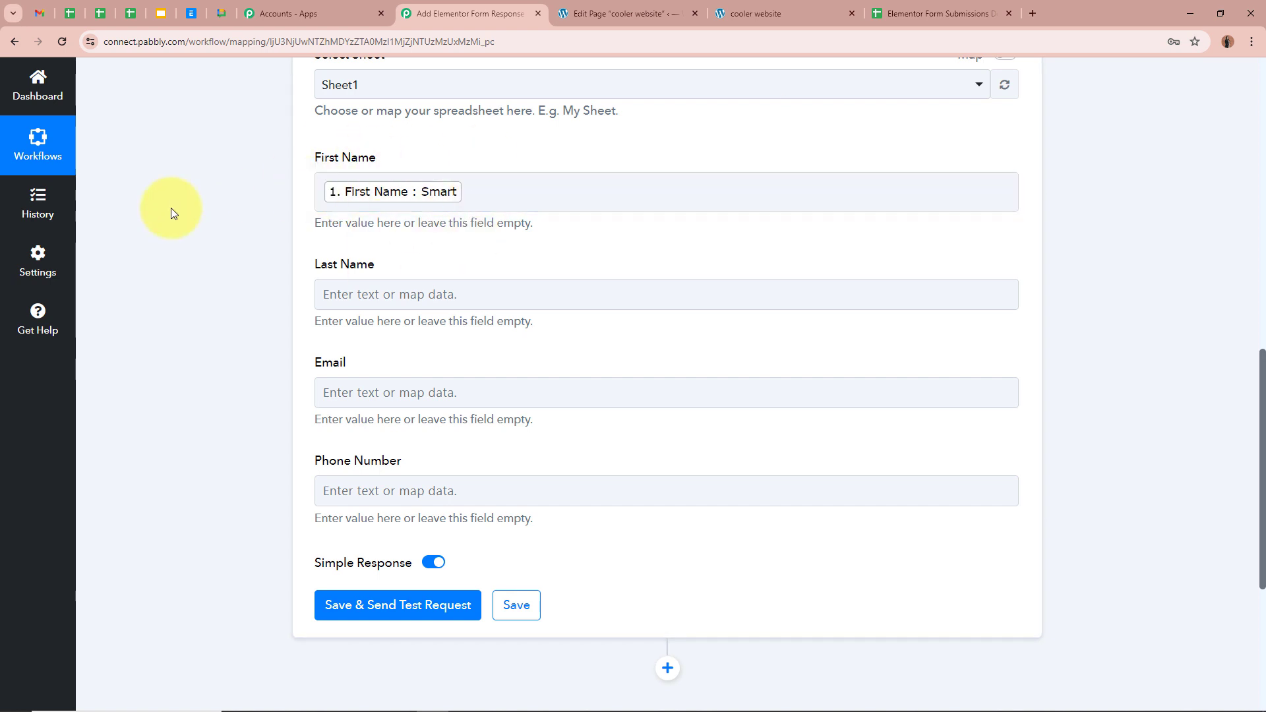
scroll(185, 234, "up", 10)
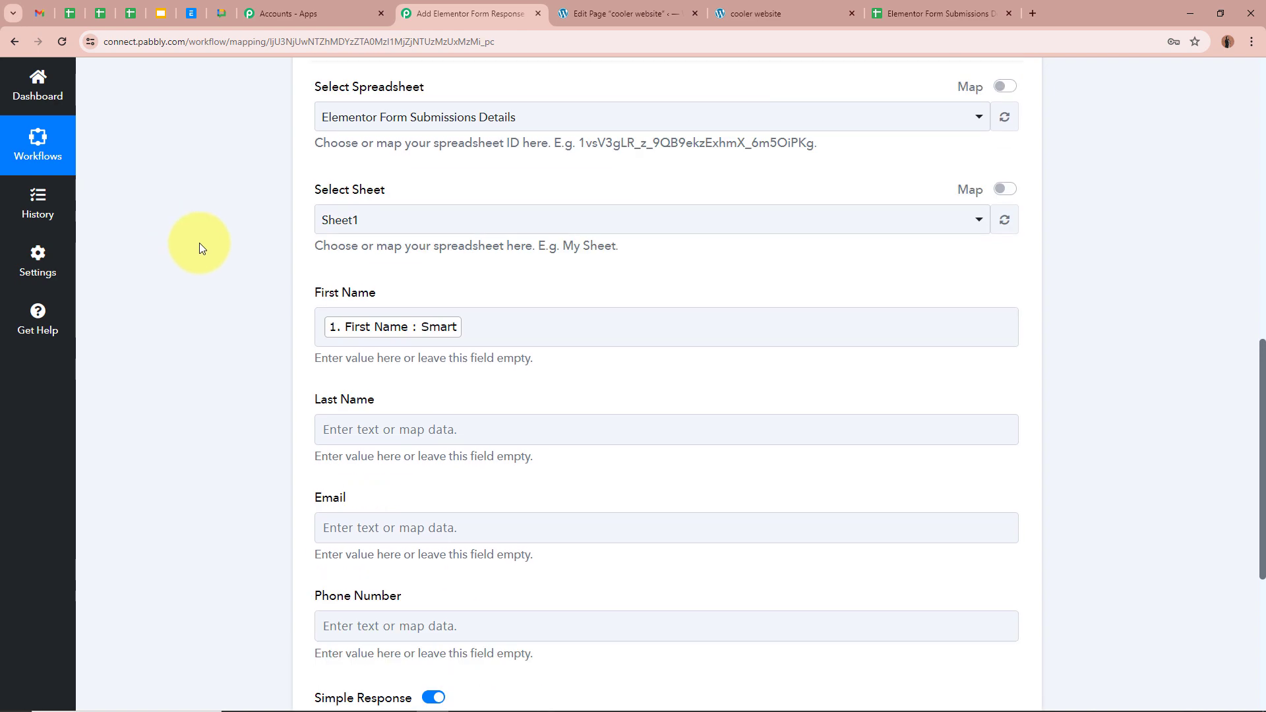
scroll(240, 295, "down", 9)
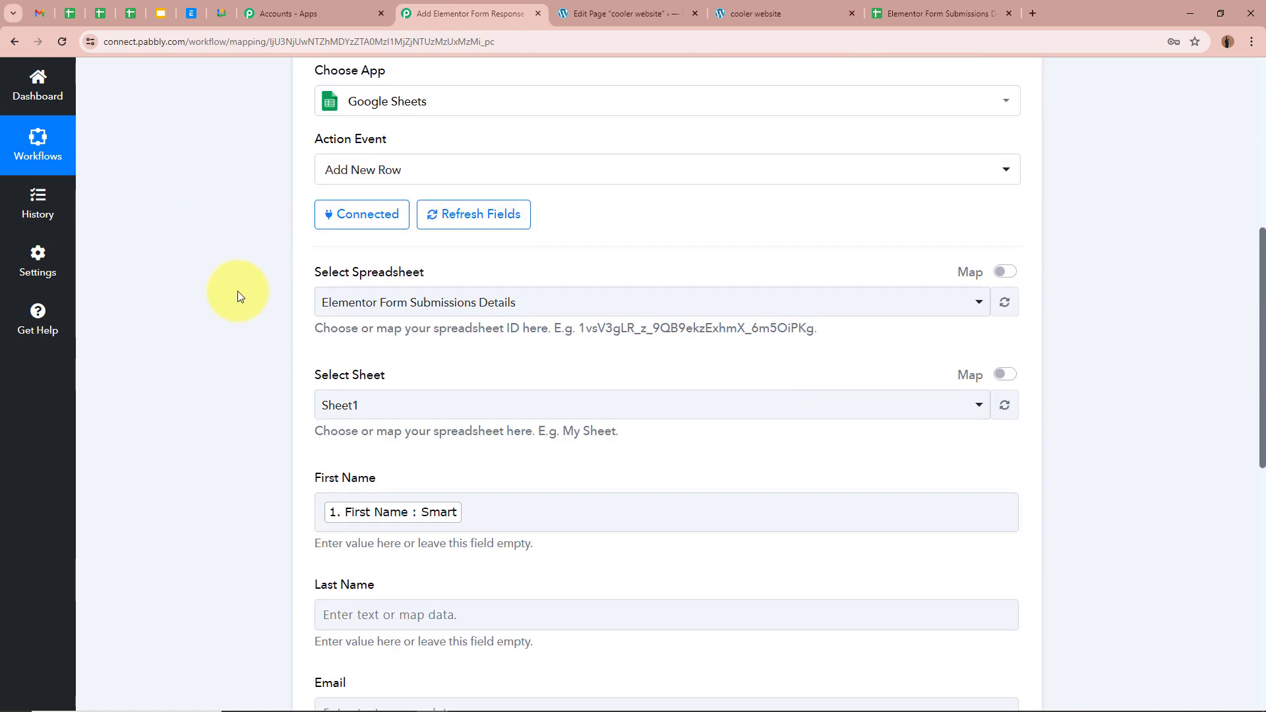
scroll(176, 258, "down", 1)
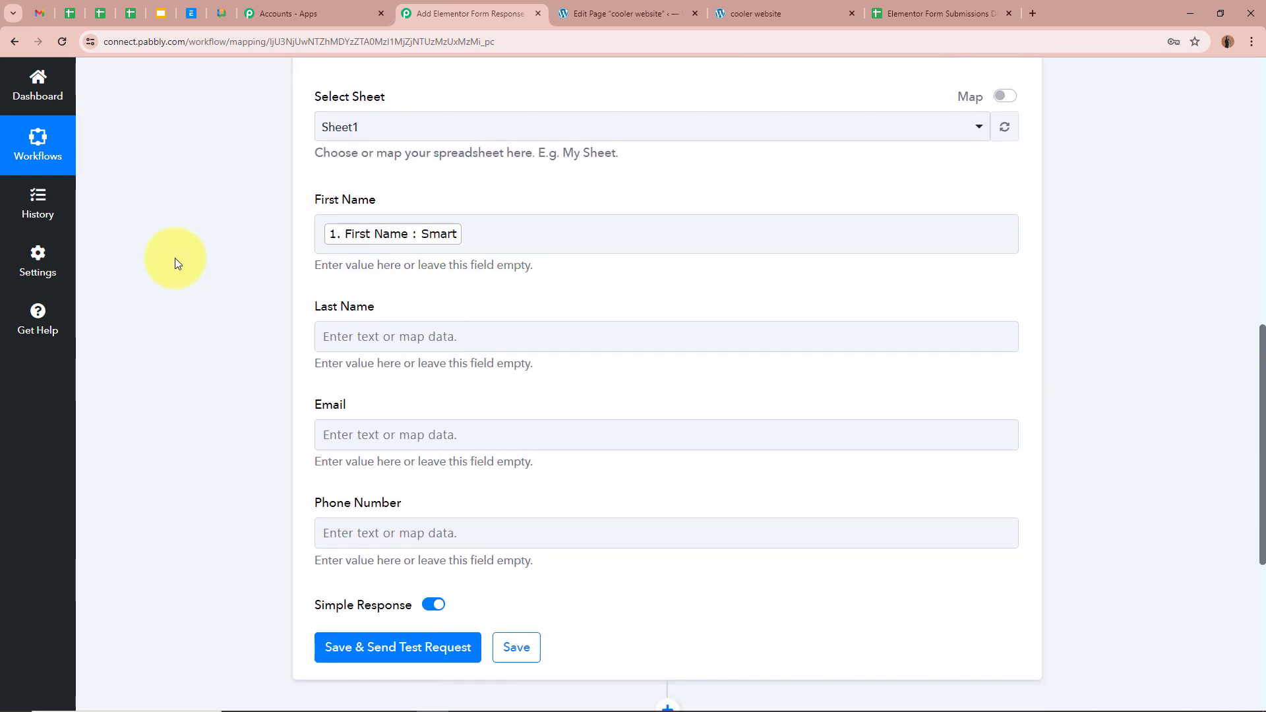
left_click(390, 291)
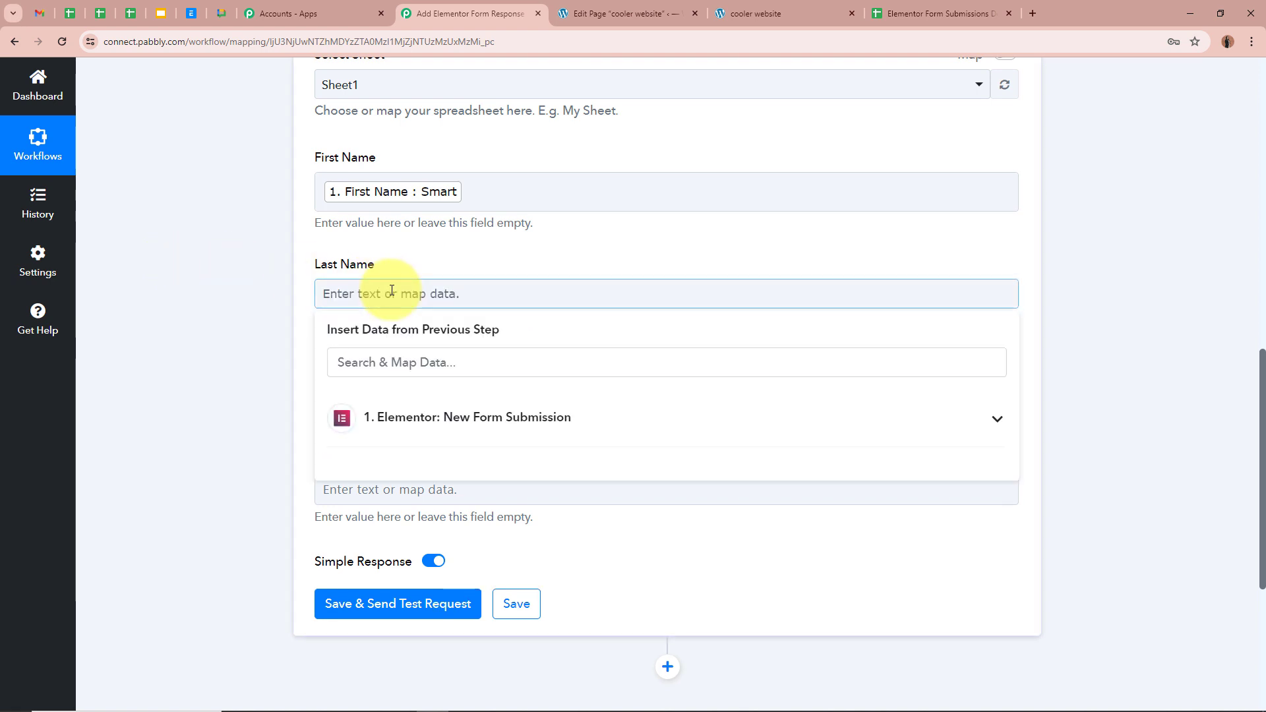
left_click(552, 418)
left_click(504, 560)
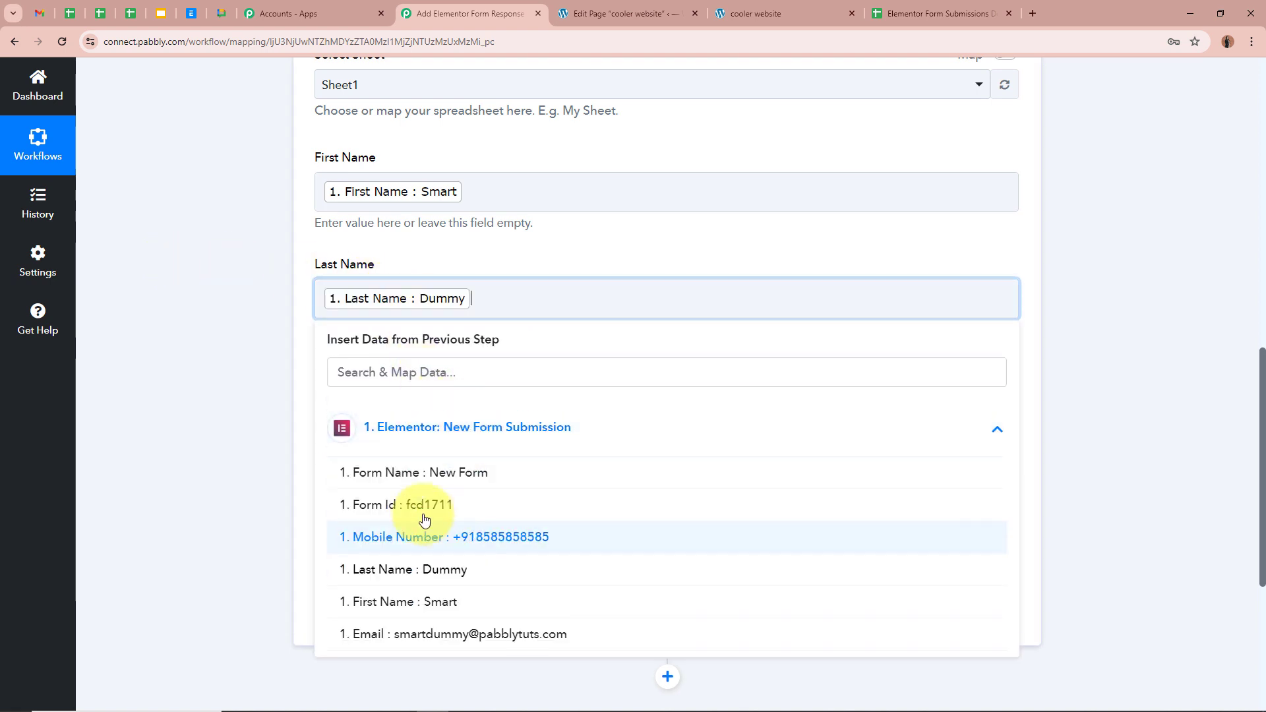
left_click(232, 418)
Map Elementor's submitted email and mobile number into the Email and Phone Number fields.
scroll(240, 405, "down", 2)
left_click(374, 271)
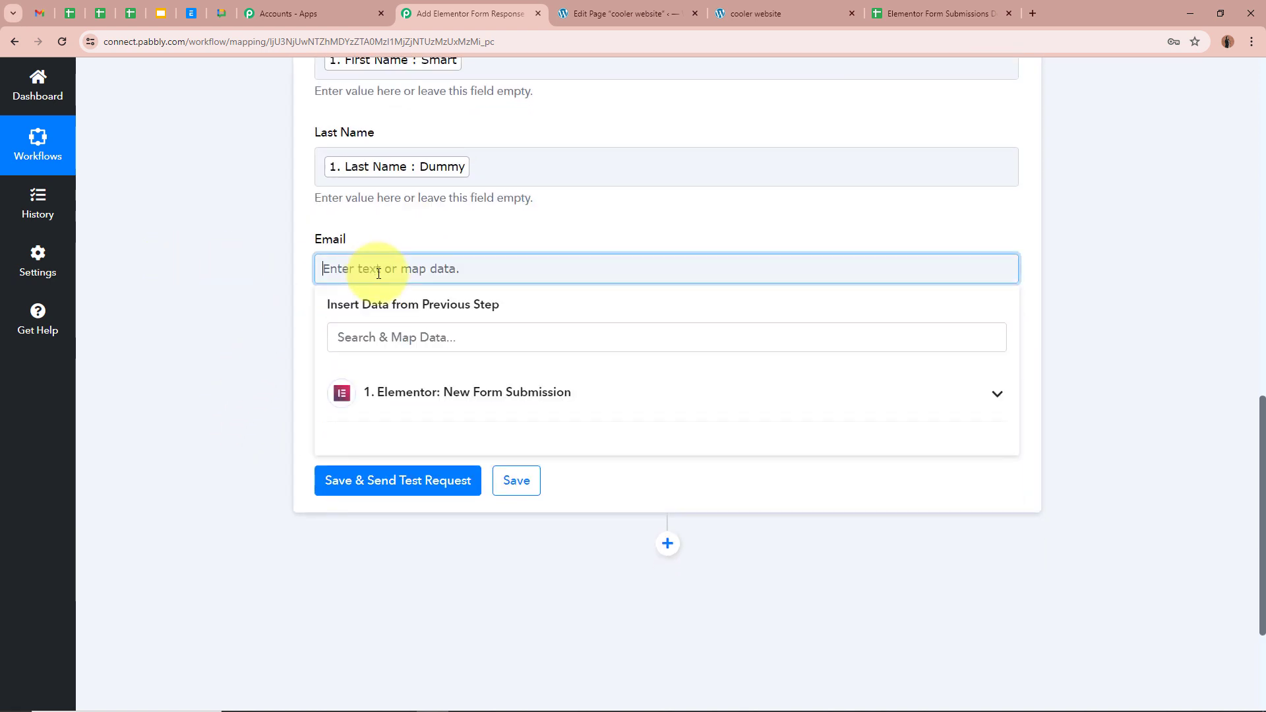
left_click(551, 409)
left_click(498, 604)
left_click(247, 413)
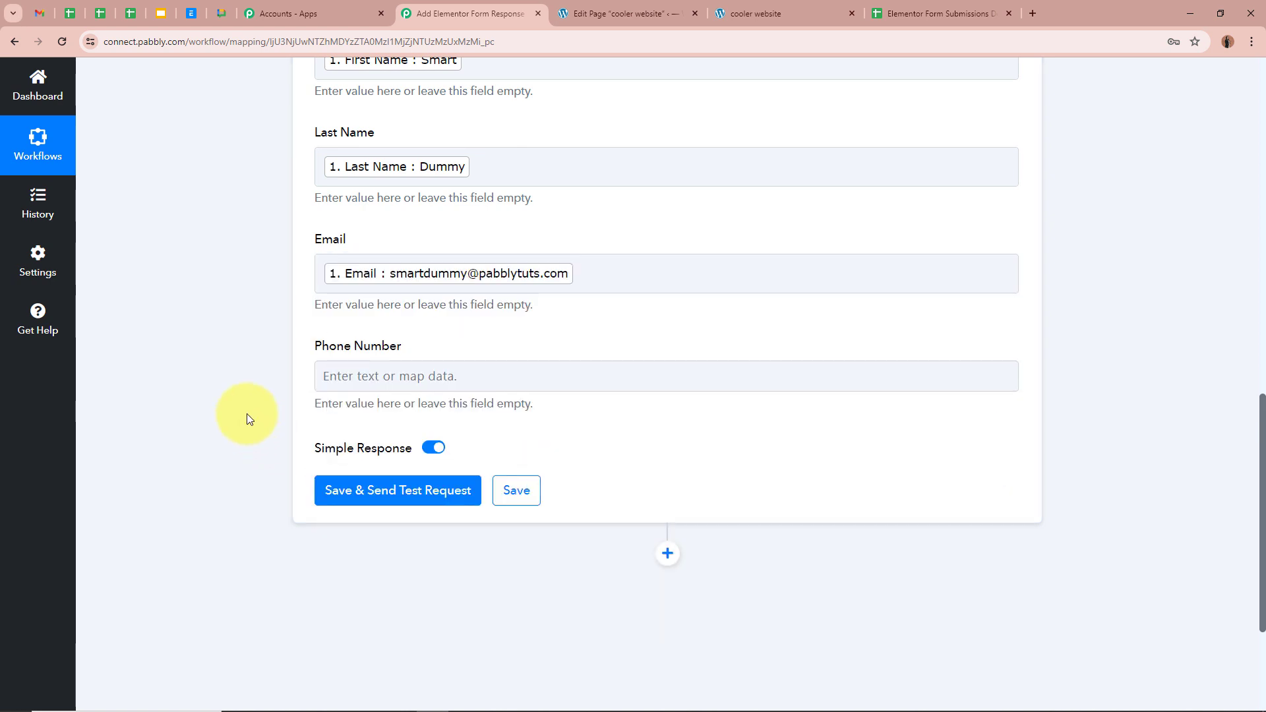
scroll(296, 330, "down", 2)
left_click(339, 254)
left_click(591, 388)
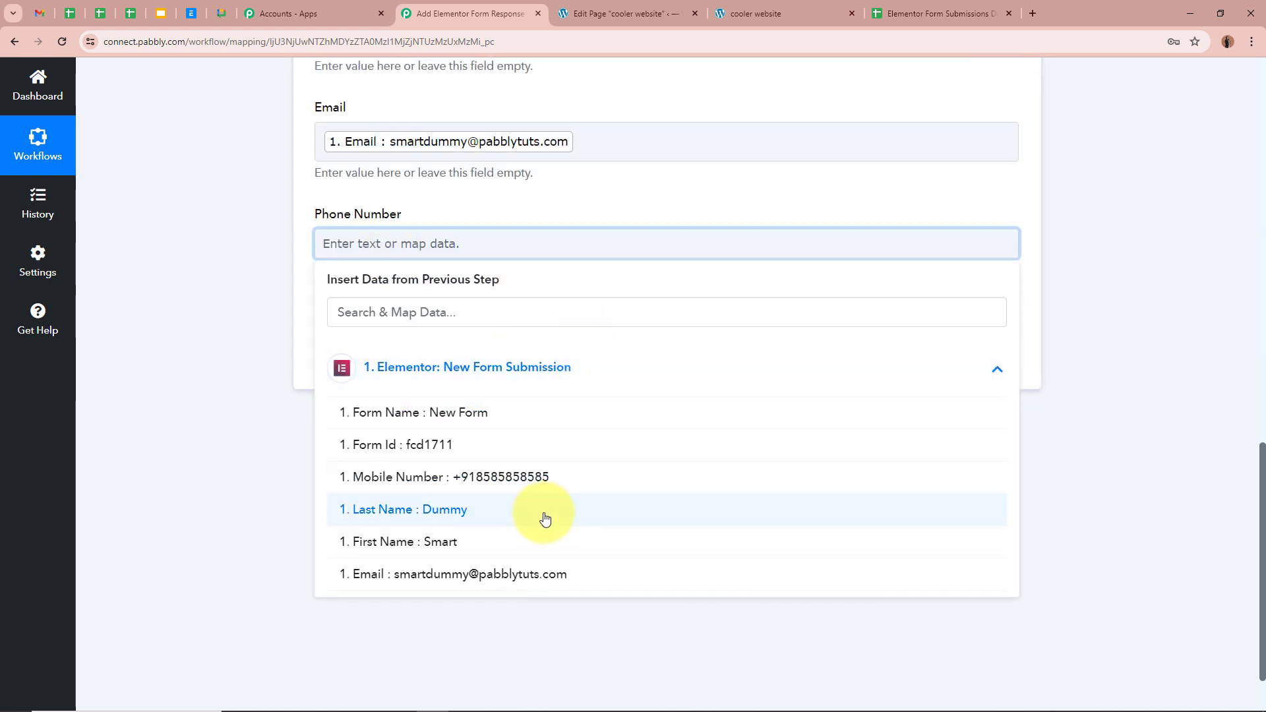
left_click(462, 476)
scroll(194, 272, "up", 5)
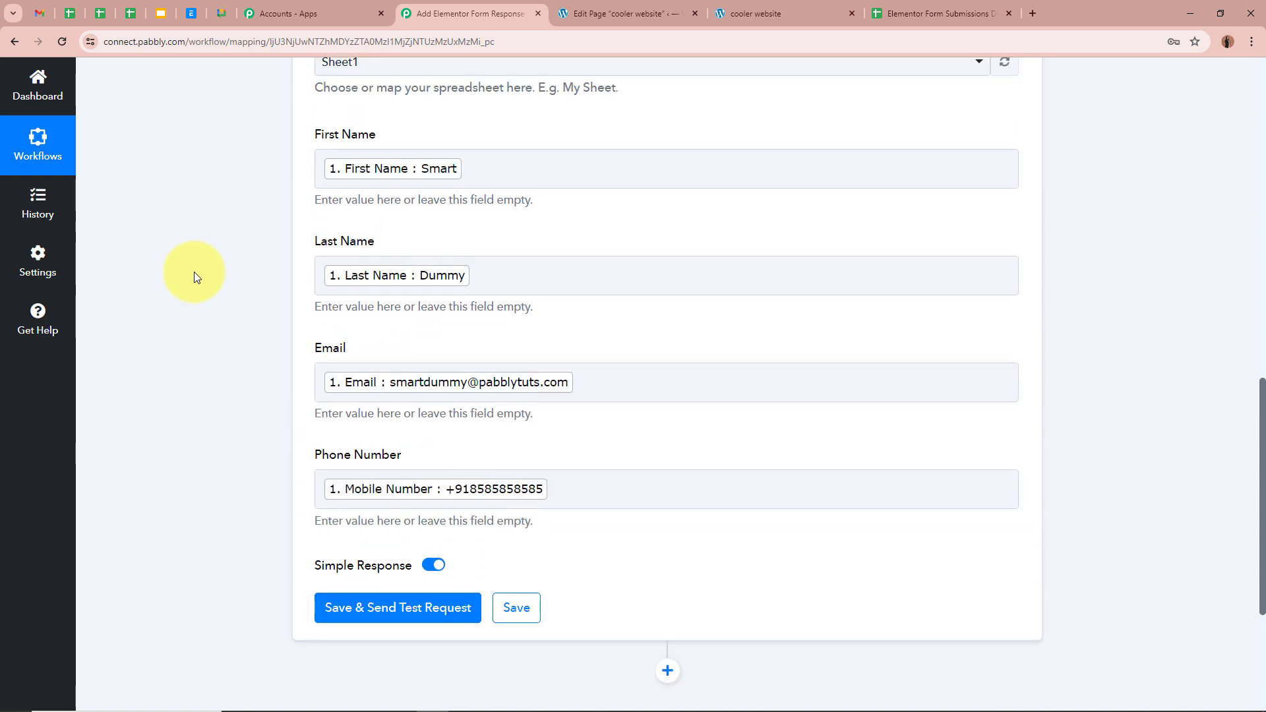
scroll(194, 272, "down", 6)
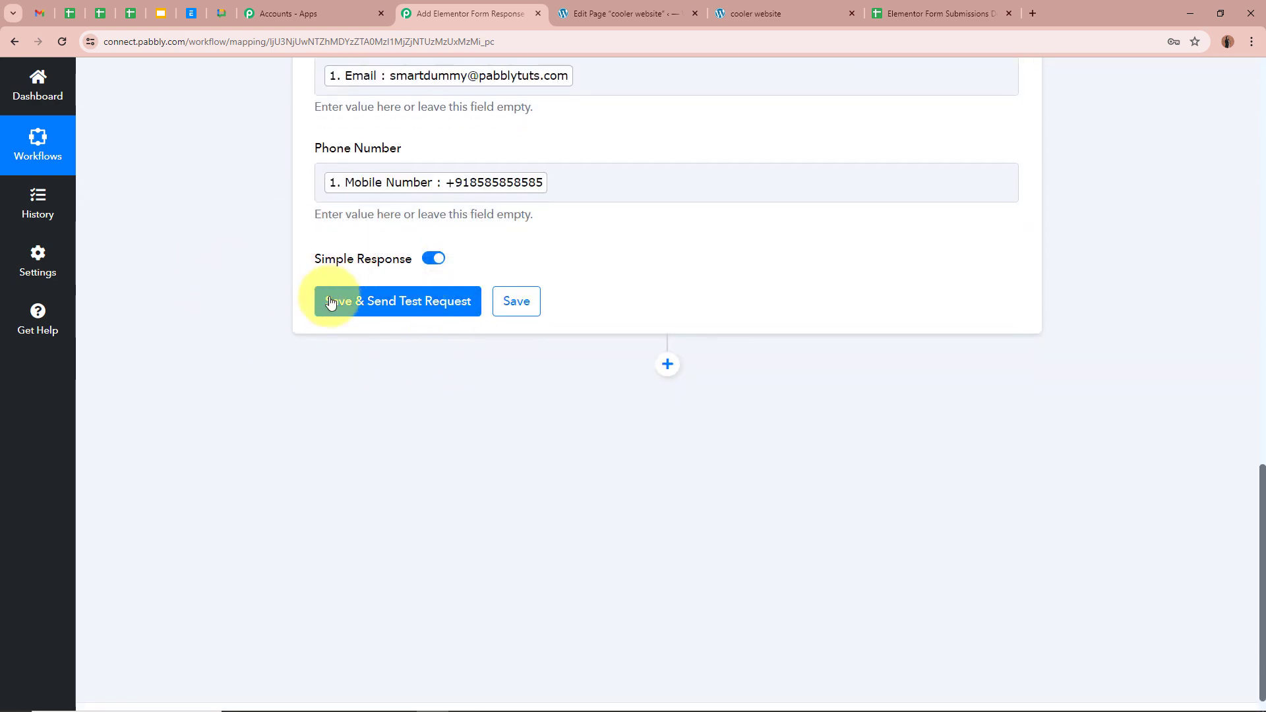
Save and test the Add New Row step, confirming 1 row and 4 cells updated at Sheet1!A2:D2.
left_click(429, 300)
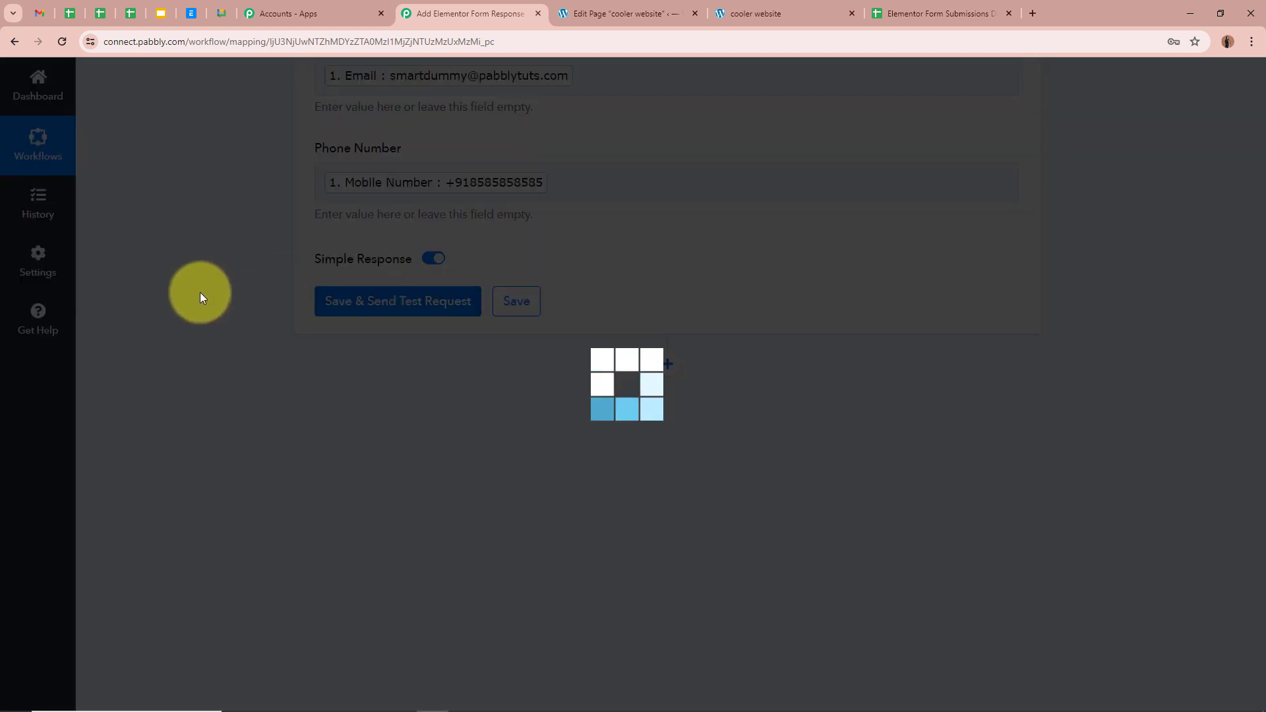
scroll(757, 376, "down", 2)
scroll(757, 376, "down", 4)
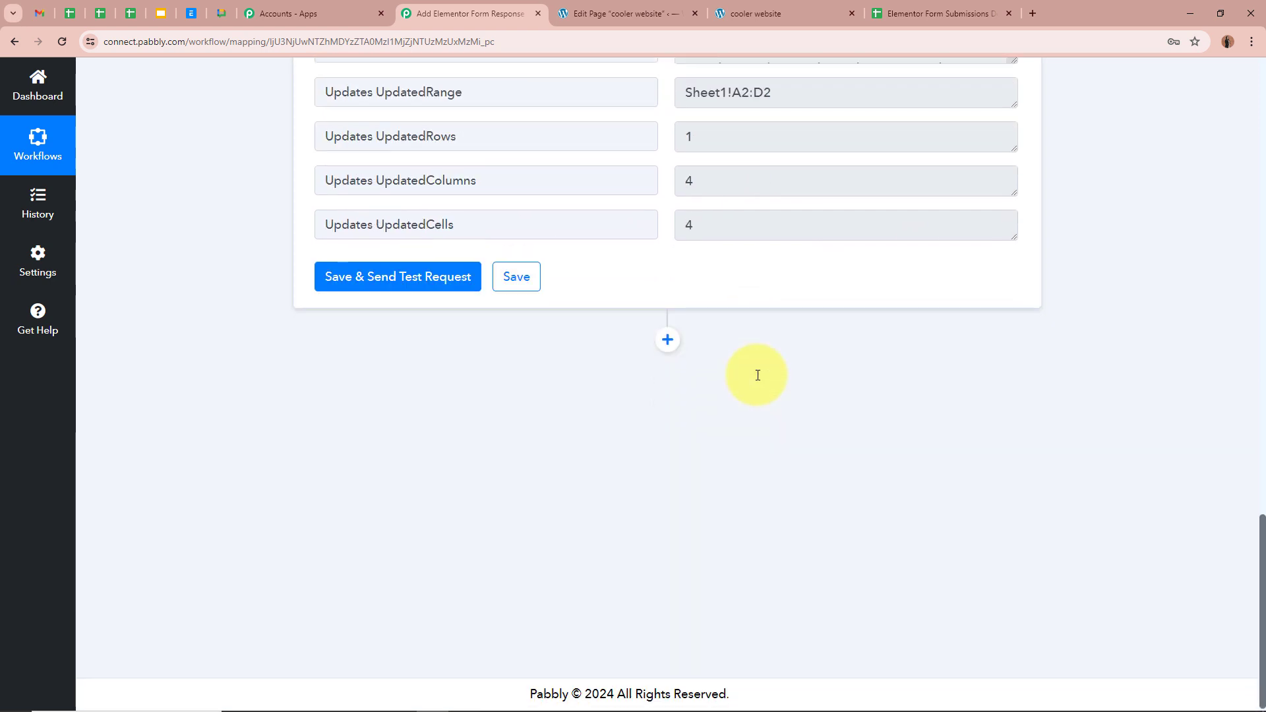
scroll(752, 374, "up", 6)
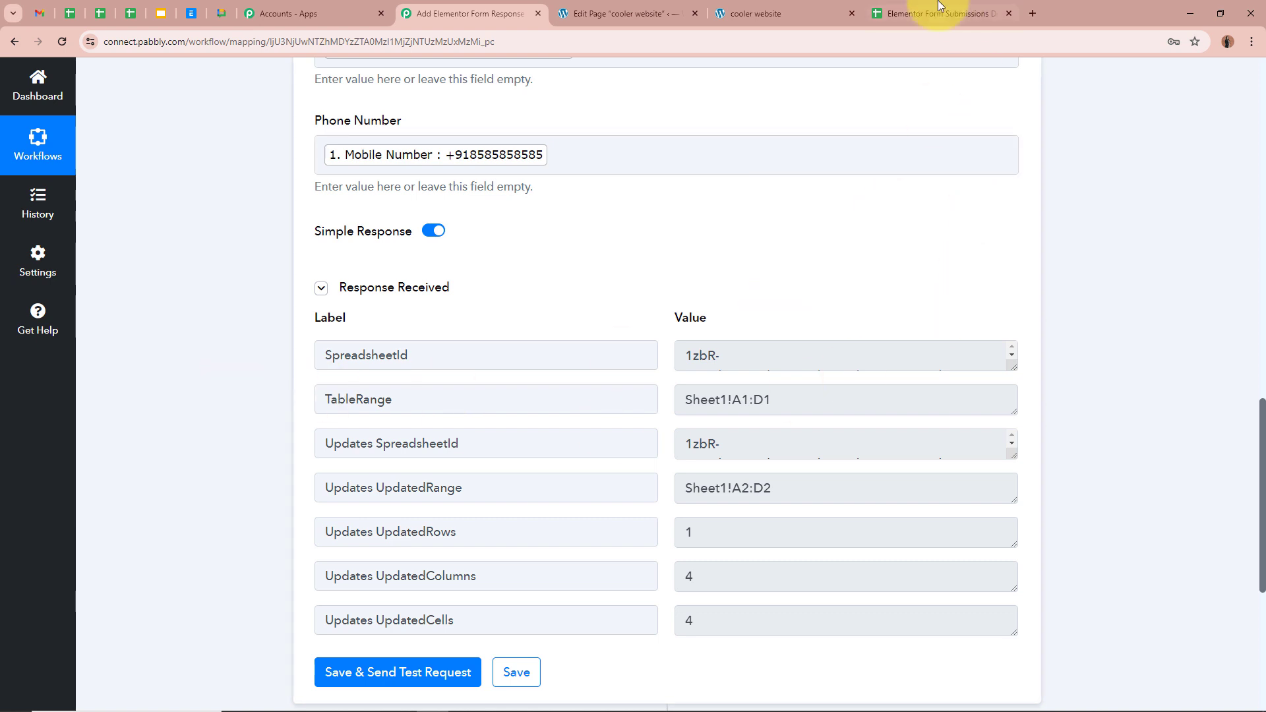
Verify row 2 in Google Sheets holds the test submission, then go back to the workflow.
left_click(970, 13)
left_click(367, 368)
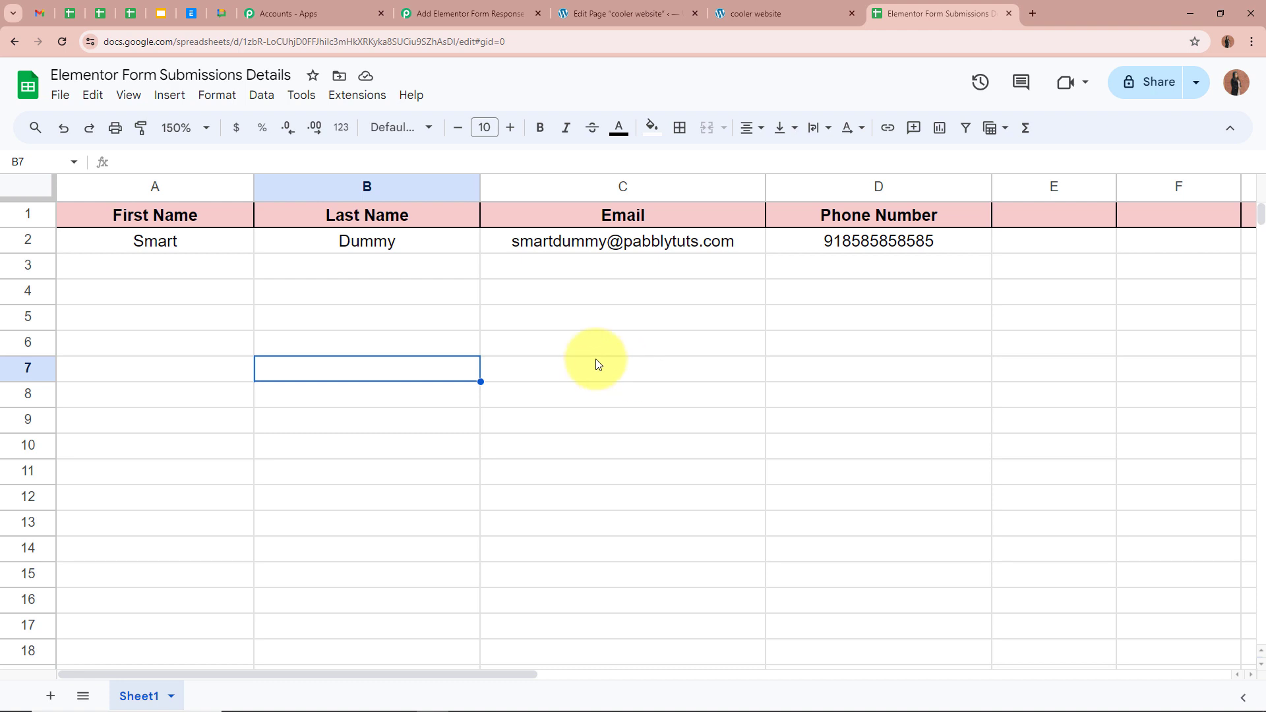
left_click(470, 14)
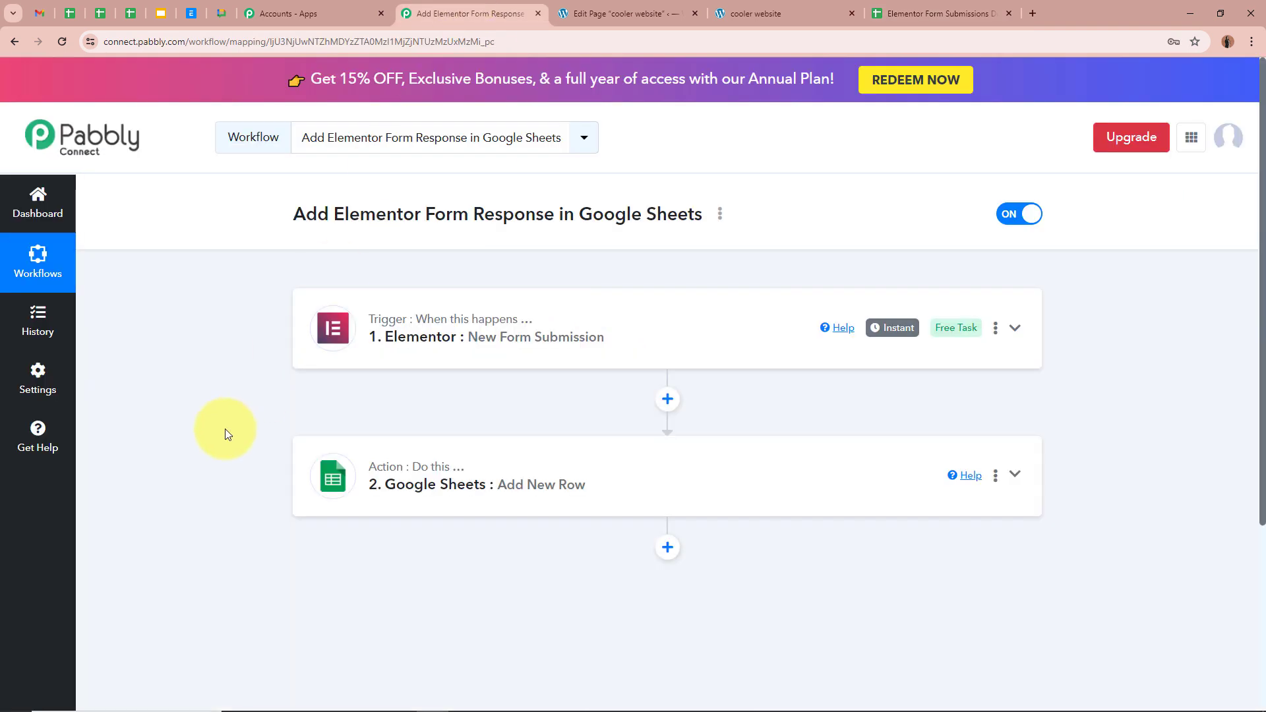